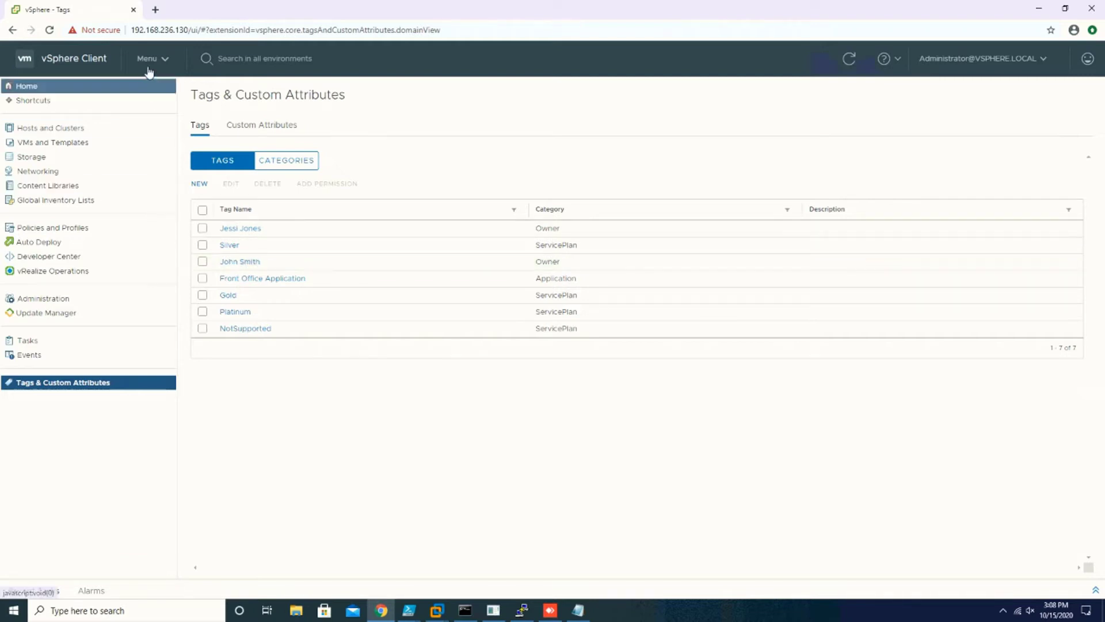
# Open Application Server A in Hosts and Clusters and try selecting the Silver and Front Office Application tags without assigning them.
pyautogui.click(59, 128)
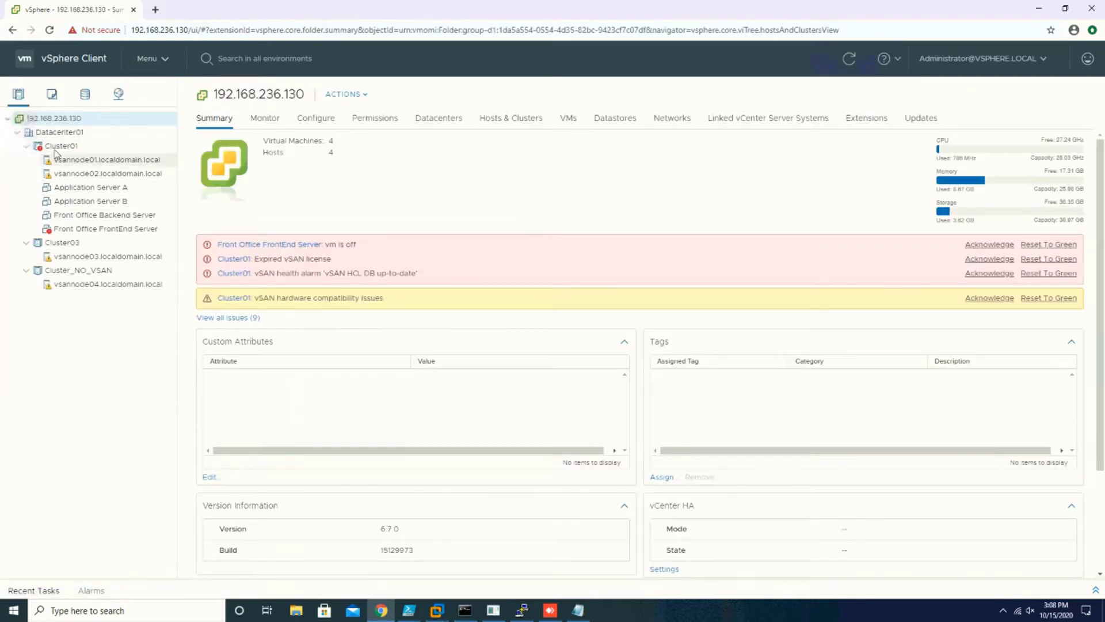
pyautogui.click(102, 190)
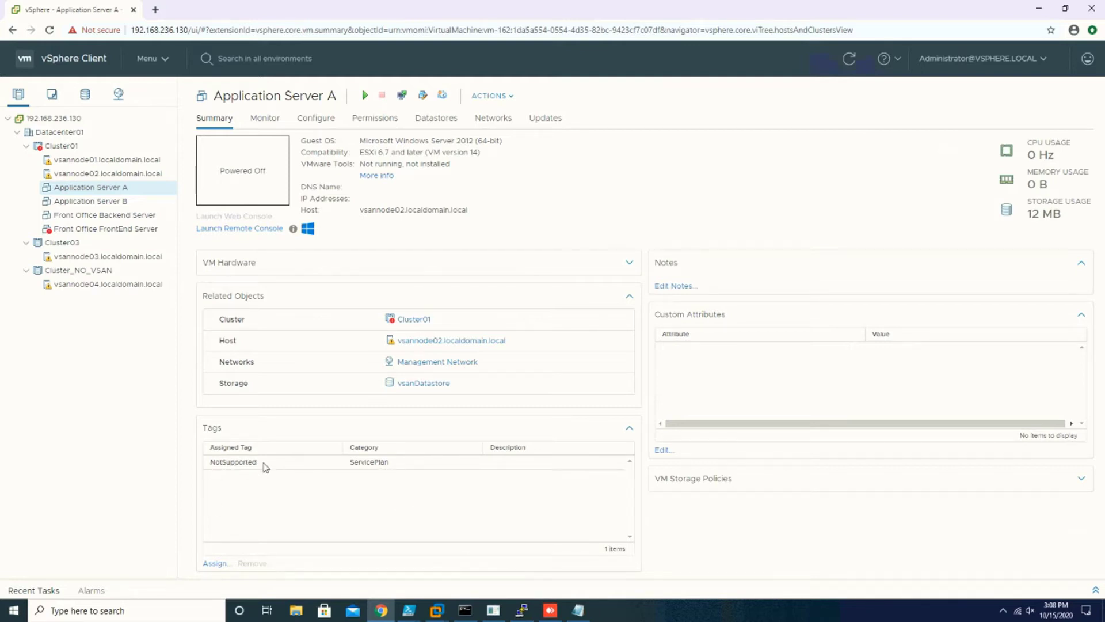
pyautogui.click(213, 566)
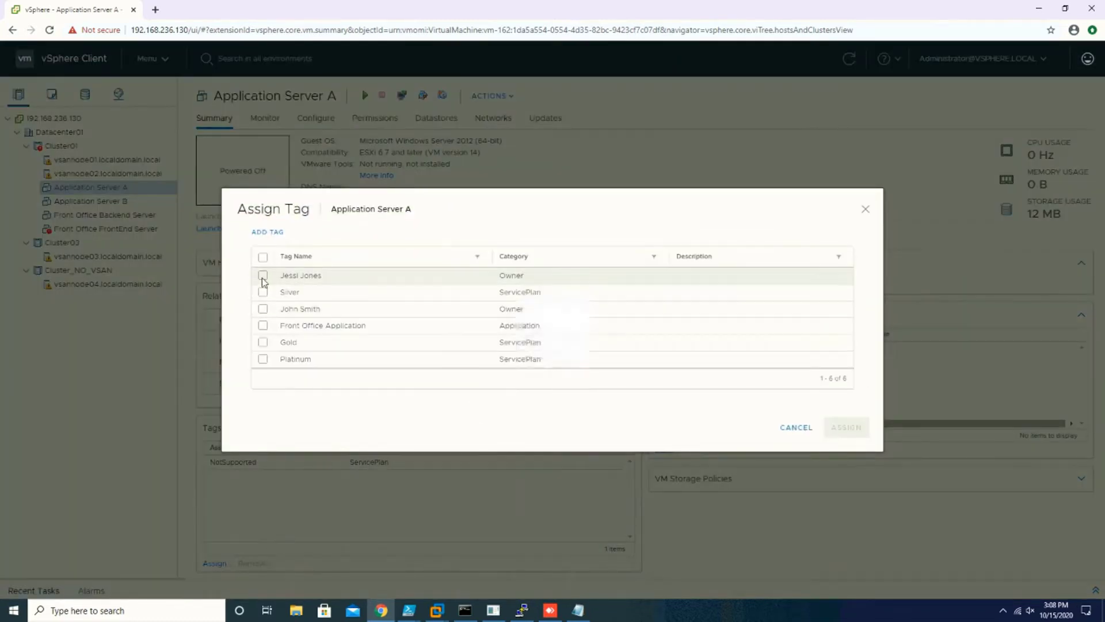
pyautogui.click(264, 293)
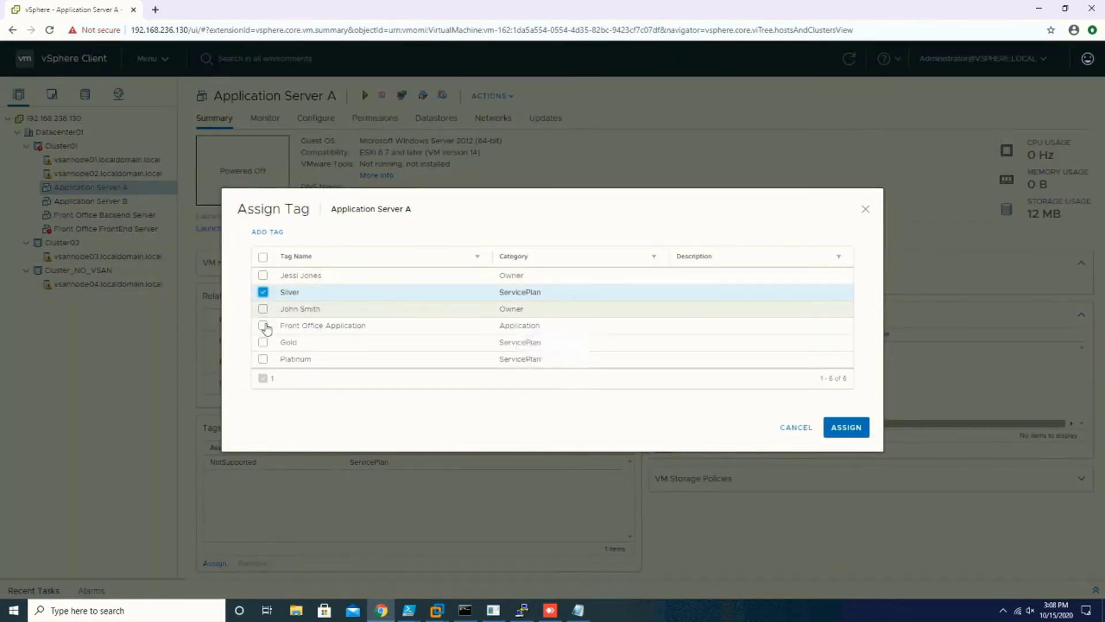
pyautogui.click(264, 327)
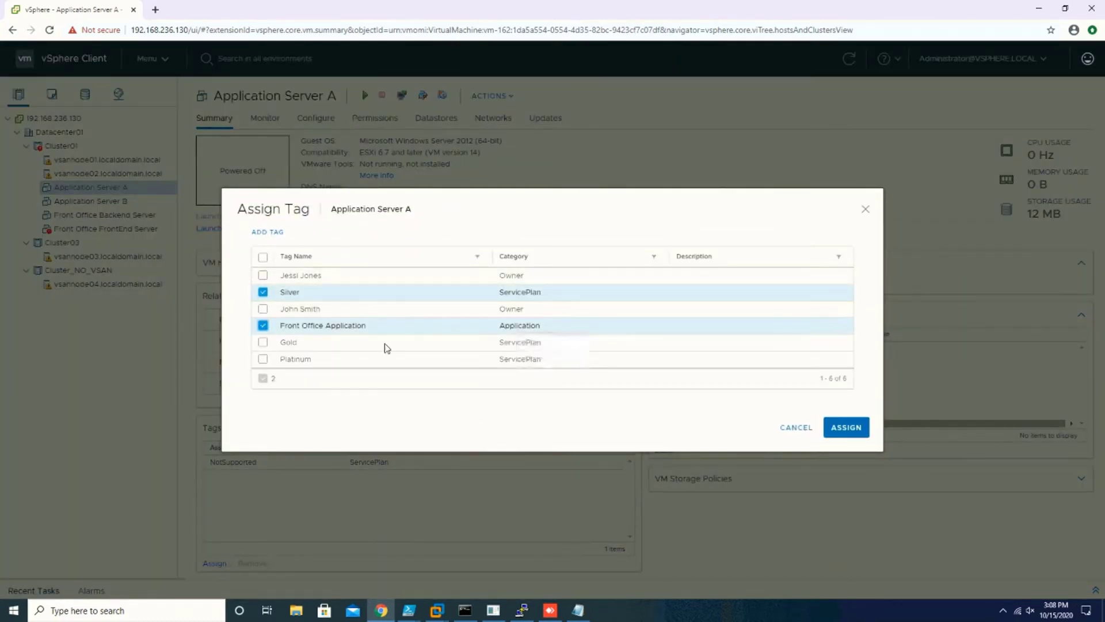
pyautogui.click(798, 428)
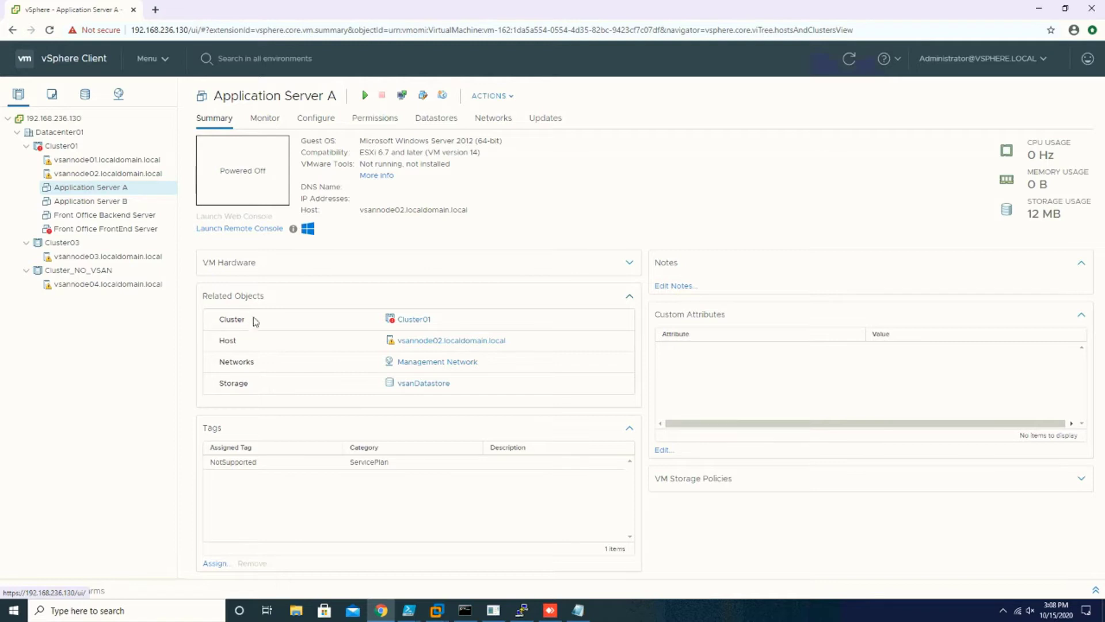
# Switch to Operations Manager and examine the Tags property of Application Server A in the VMware Virtual Machines view.
pyautogui.moveTo(381, 610)
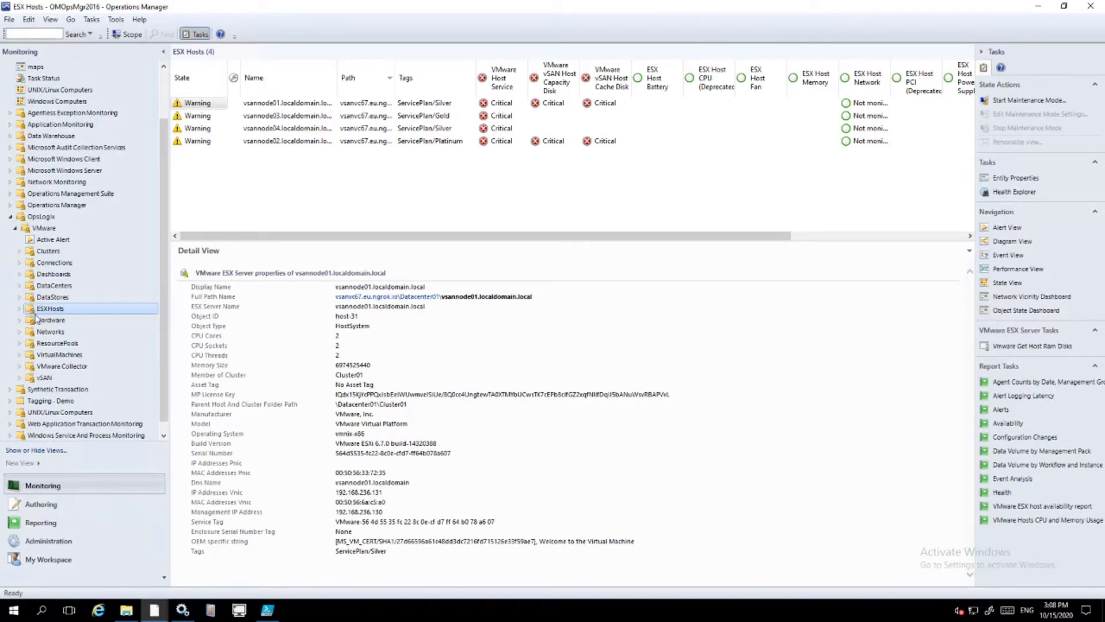
pyautogui.click(19, 354)
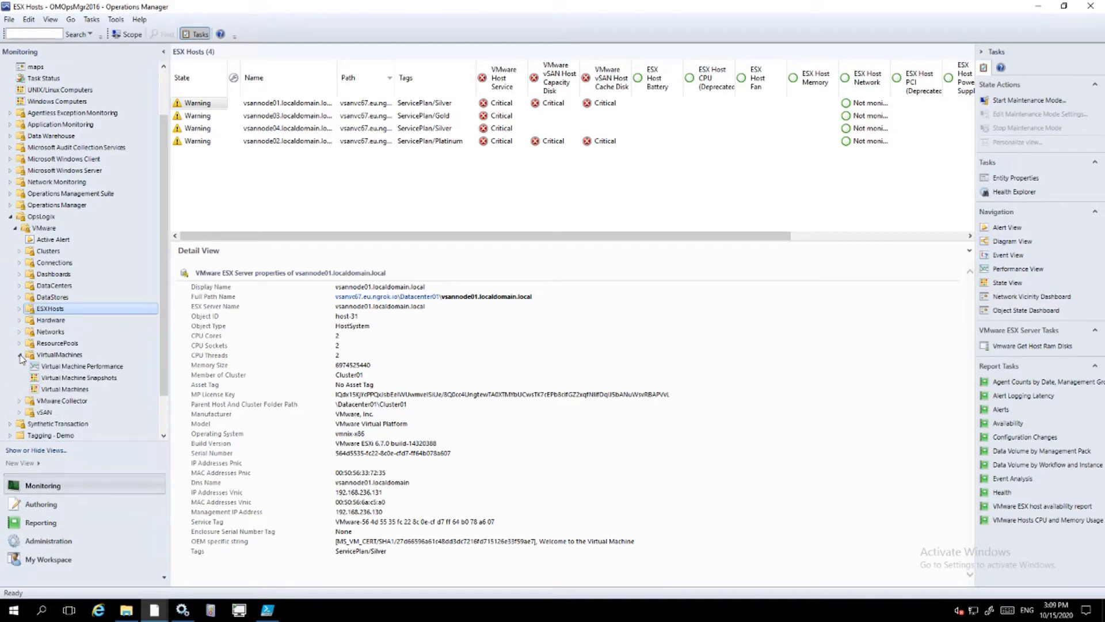
pyautogui.click(64, 389)
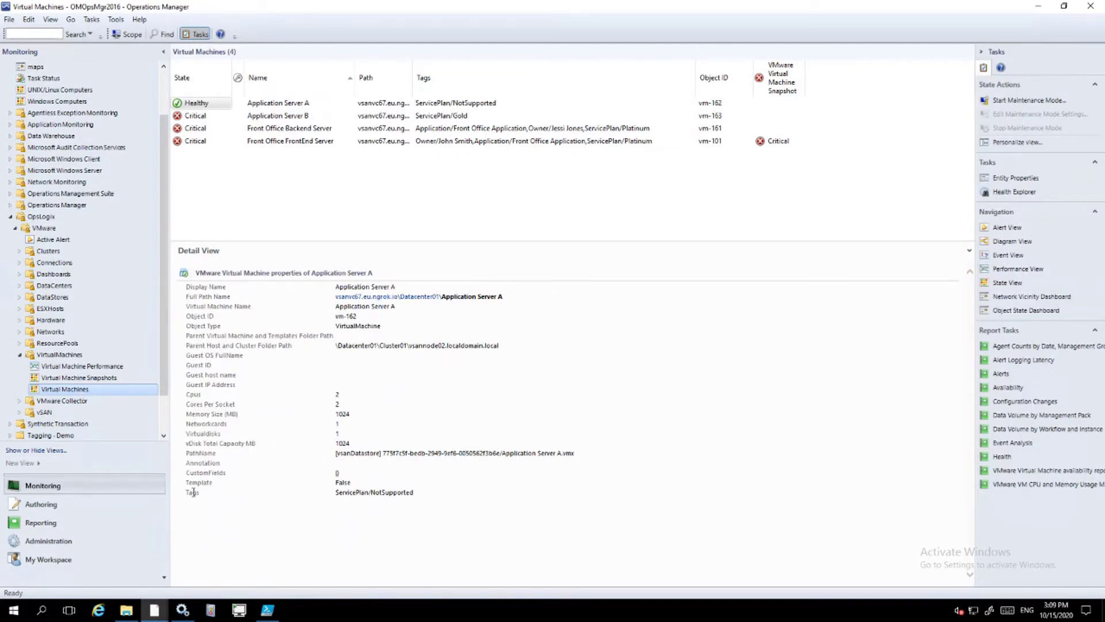
pyautogui.moveTo(414, 492); pyautogui.dragTo(336, 494)
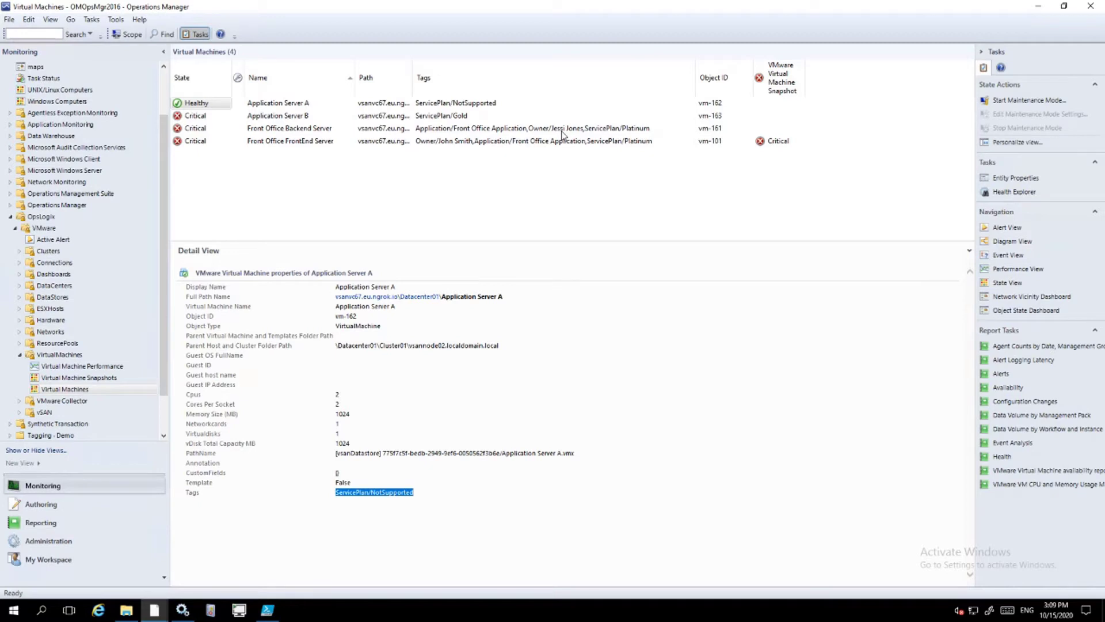
# Show the authoring groups and search them for "tag".
pyautogui.click(36, 504)
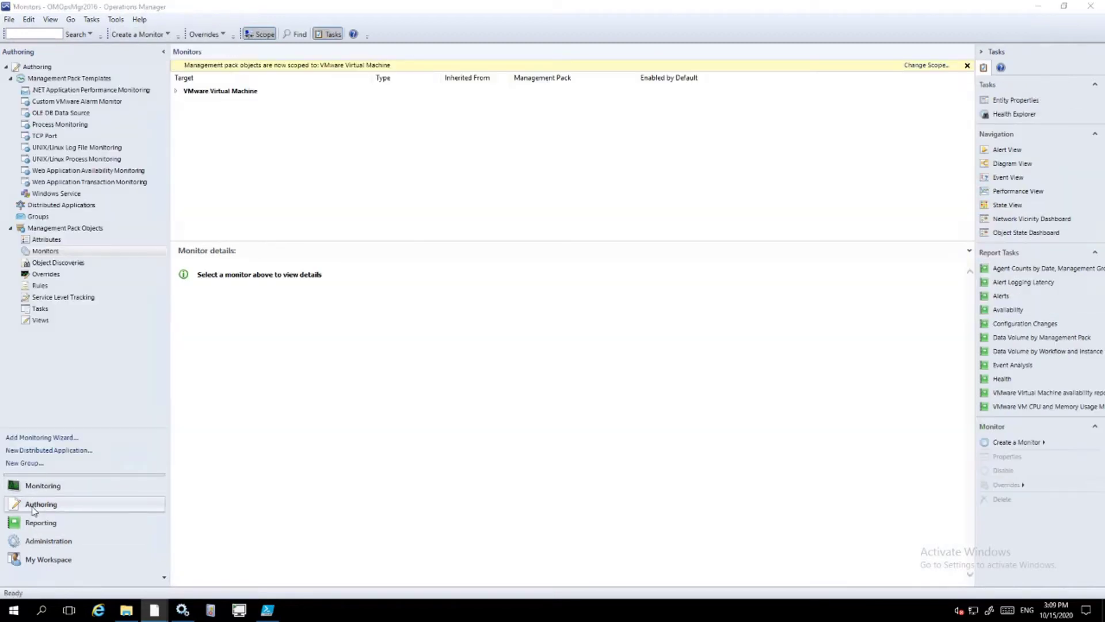
pyautogui.click(39, 217)
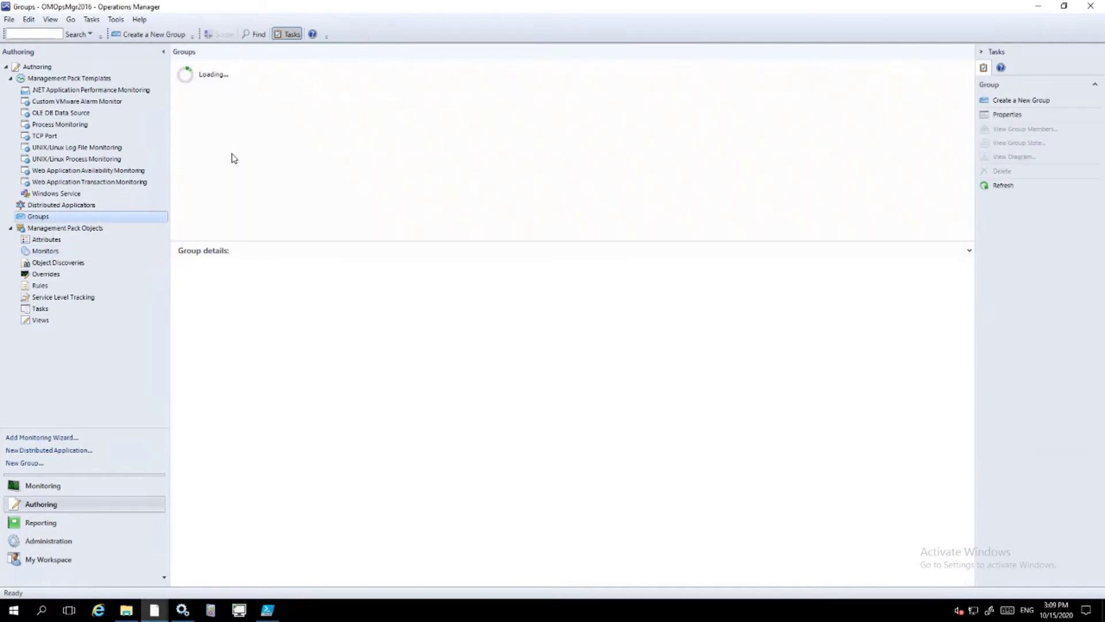
pyautogui.click(259, 116)
pyautogui.click(254, 34)
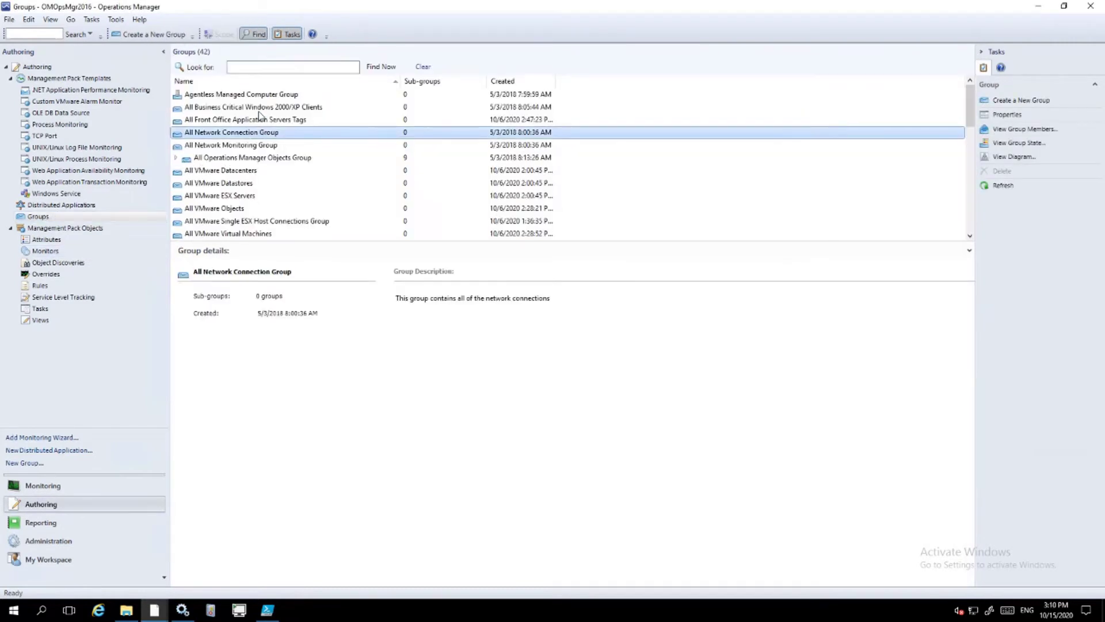
pyautogui.click(268, 67)
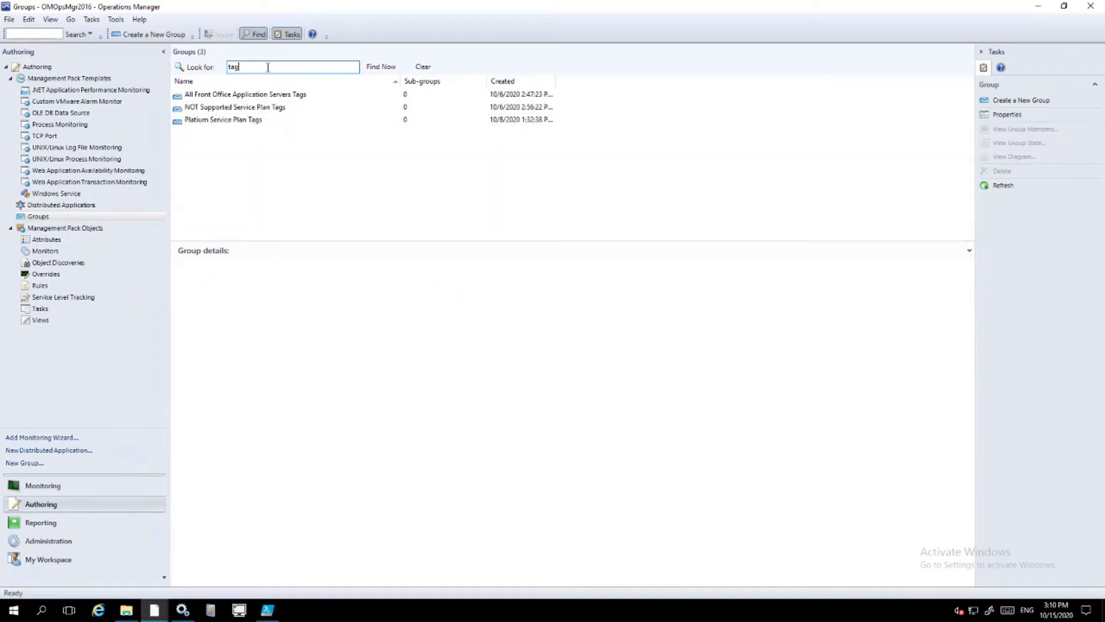
# Examine the dynamic membership formula of the NOT Supported Service Plan Tags group, including its tag expression, and close the properties unchanged.
pyautogui.click(253, 111)
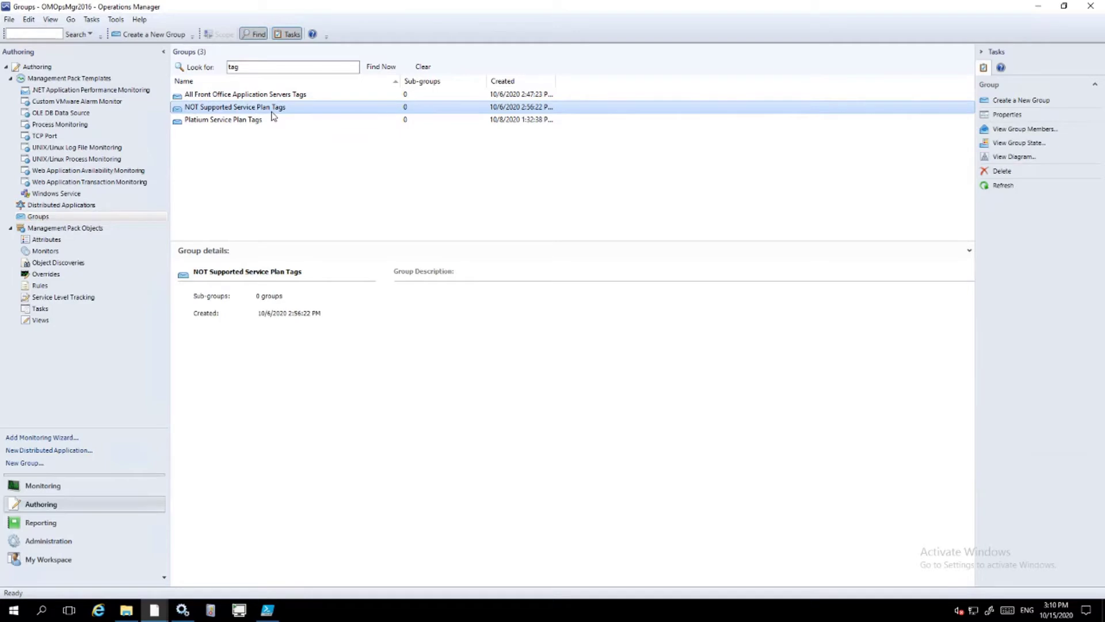
pyautogui.click(996, 115)
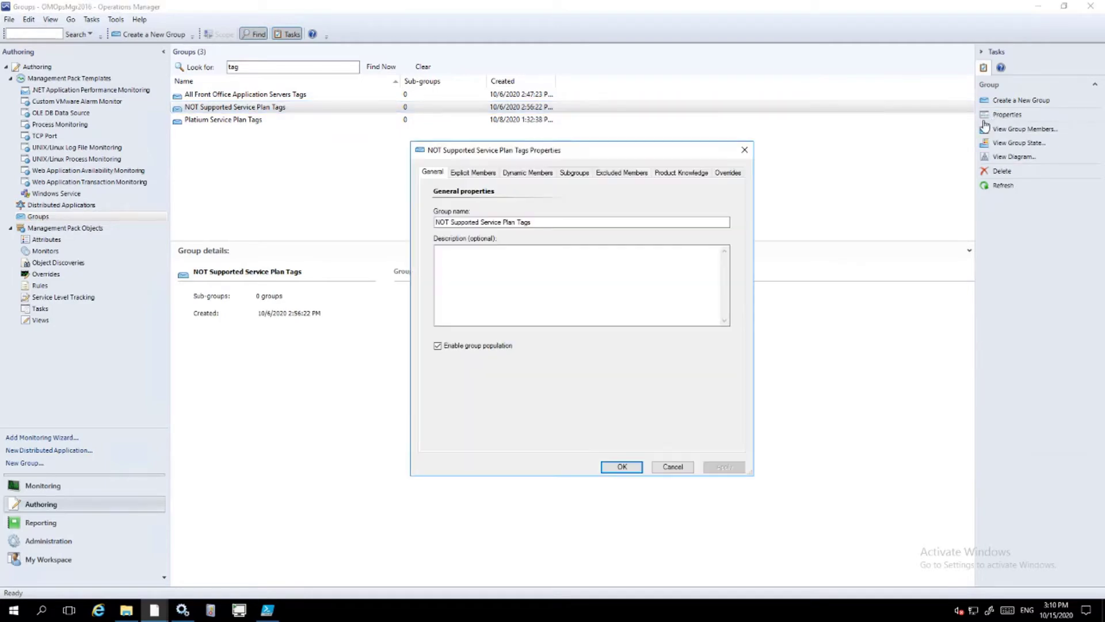
pyautogui.click(541, 174)
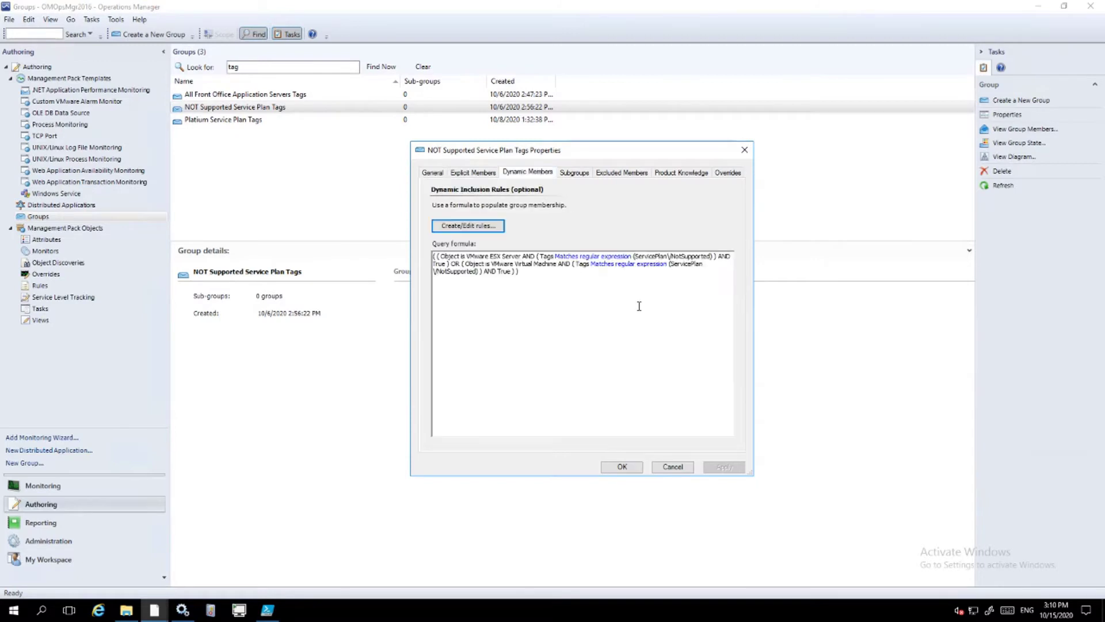
pyautogui.doubleClick(545, 257)
pyautogui.moveTo(636, 257); pyautogui.dragTo(711, 257)
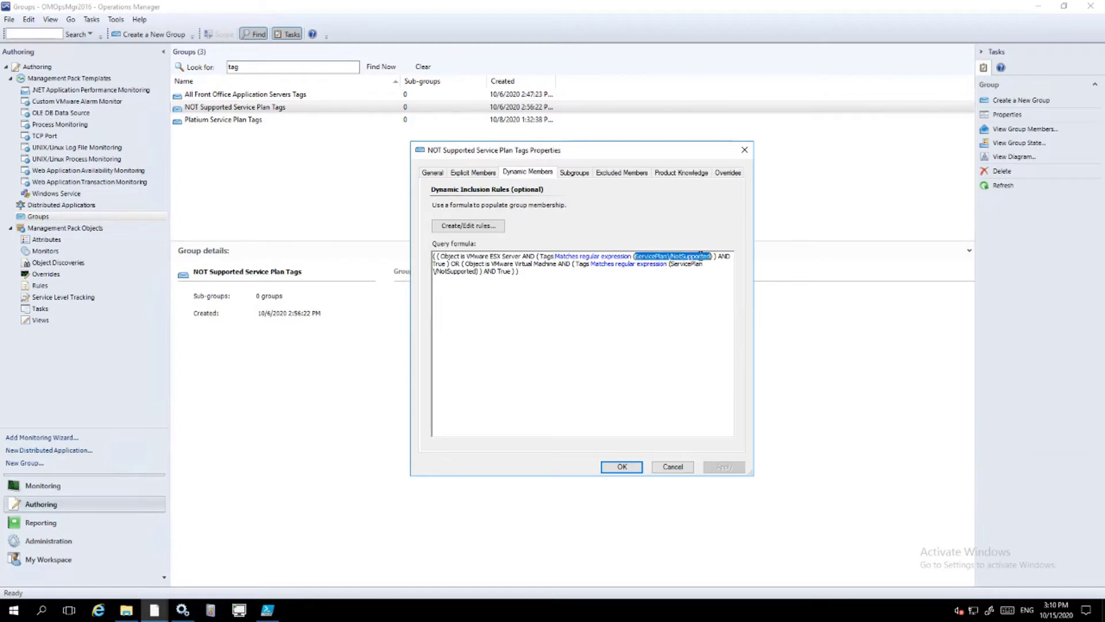
pyautogui.click(673, 467)
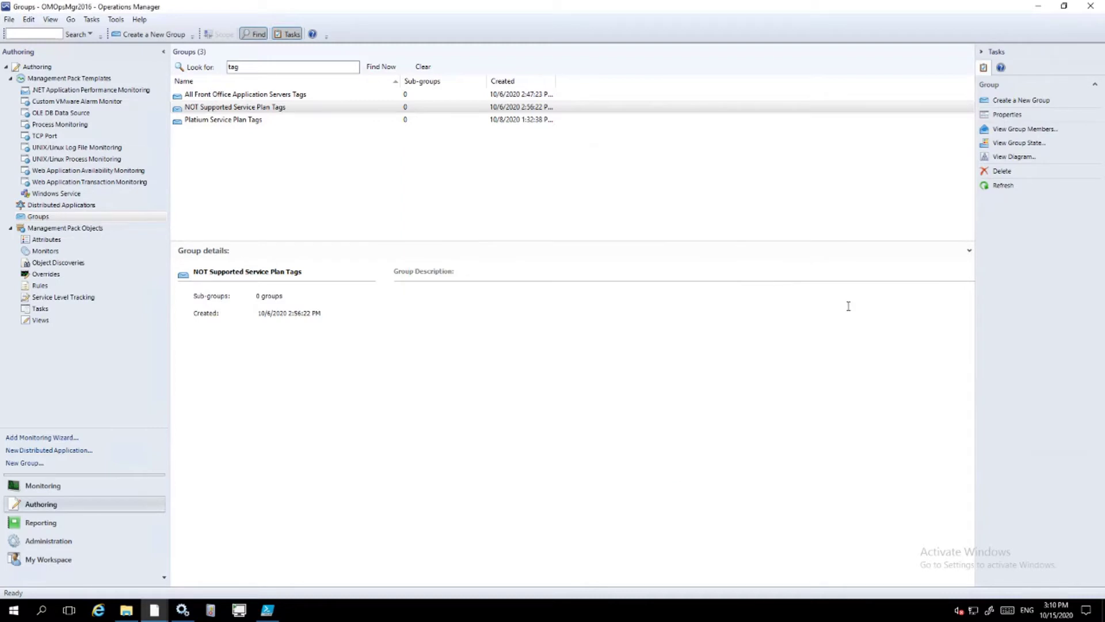
# View the members of the NOT Supported Service Plan Tags group and check the details of Application Server A.
pyautogui.click(1026, 130)
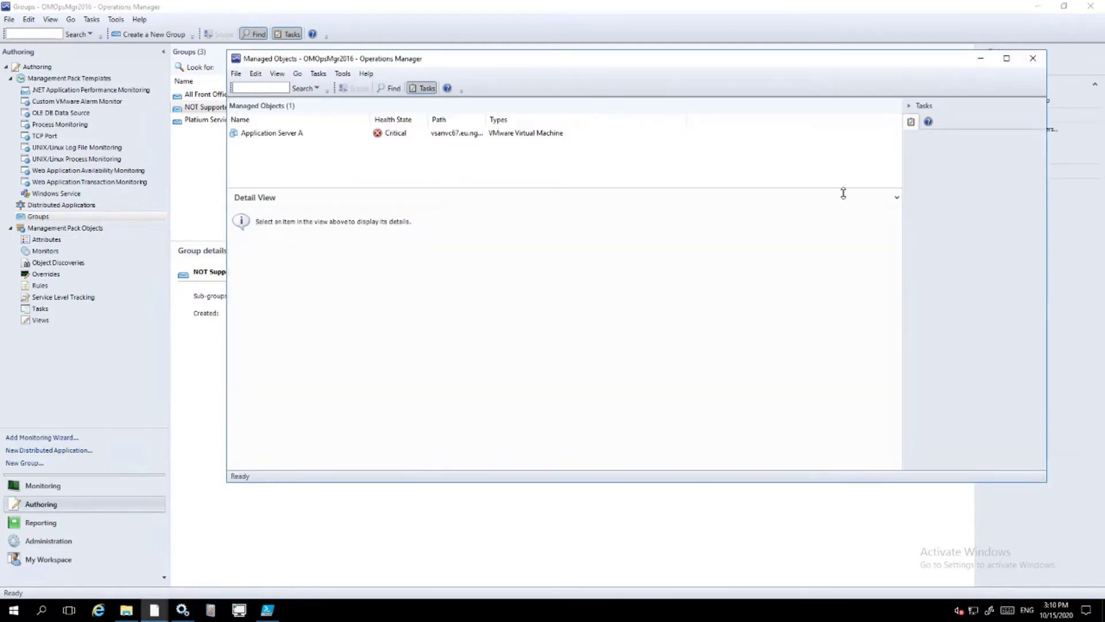
pyautogui.click(283, 133)
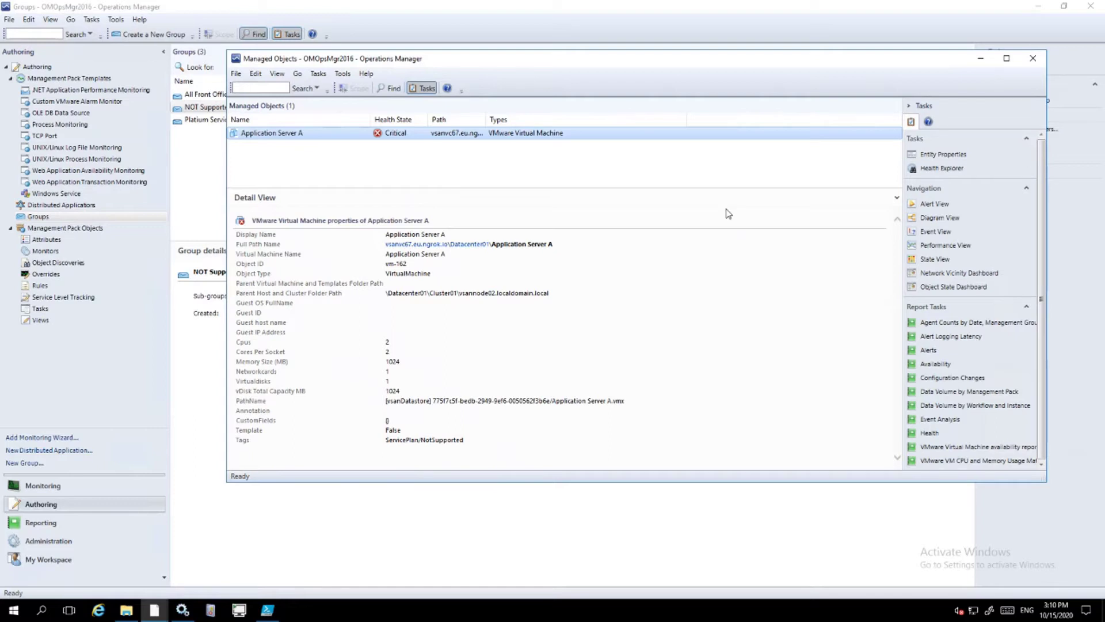
pyautogui.click(1034, 61)
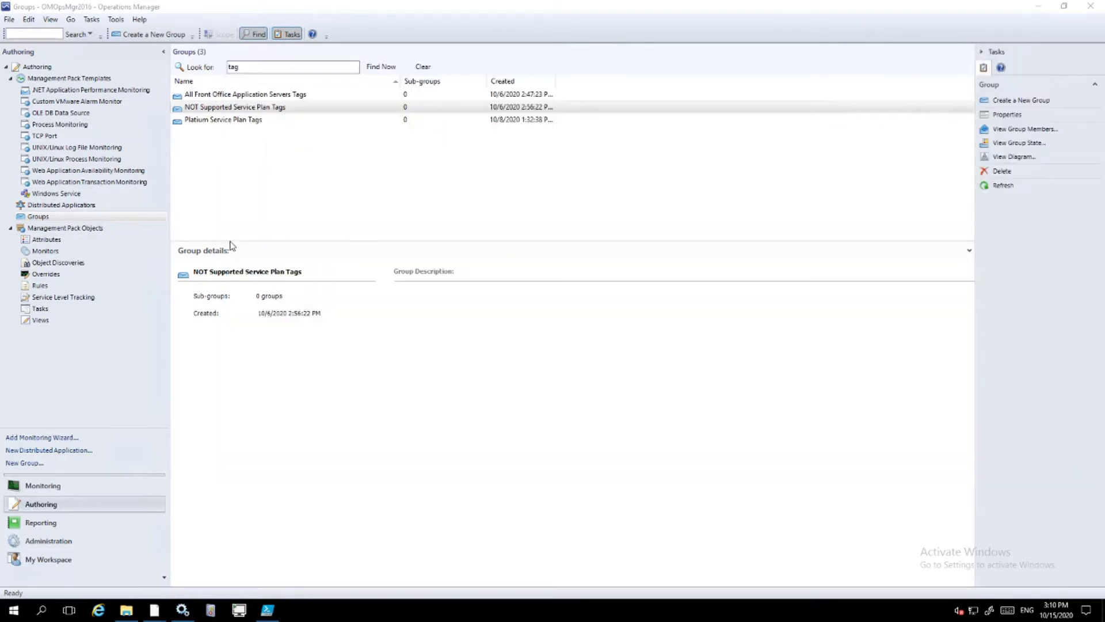
# Expand the Configuration monitors under VMware Virtual Machine's Entity Health and select Virtual Machine VMware Tools Status.
pyautogui.click(51, 253)
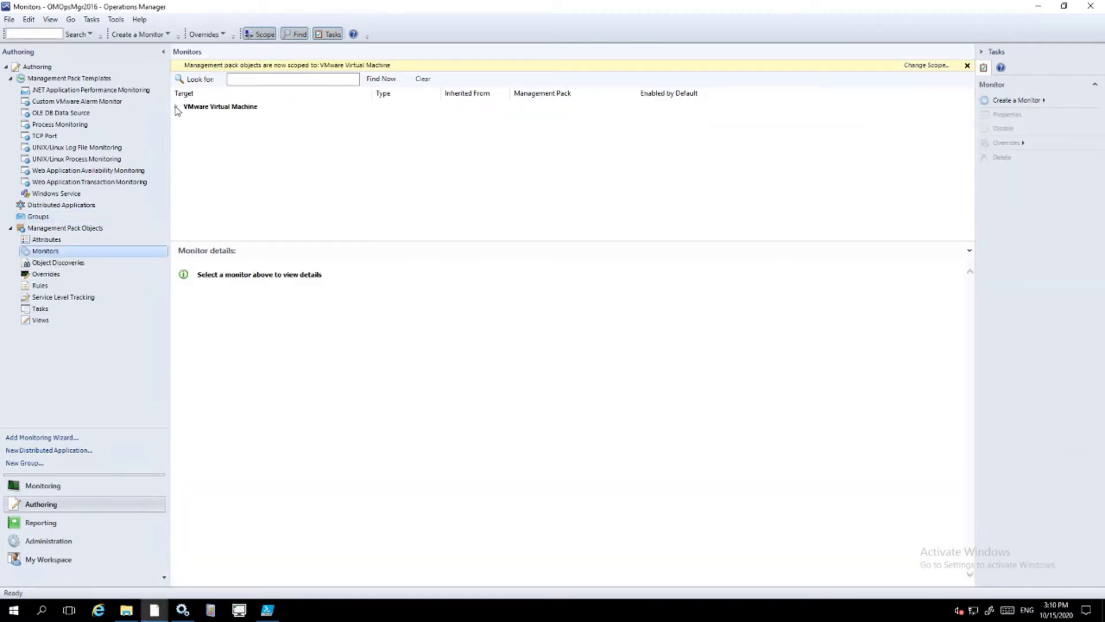
pyautogui.click(177, 107)
pyautogui.click(185, 119)
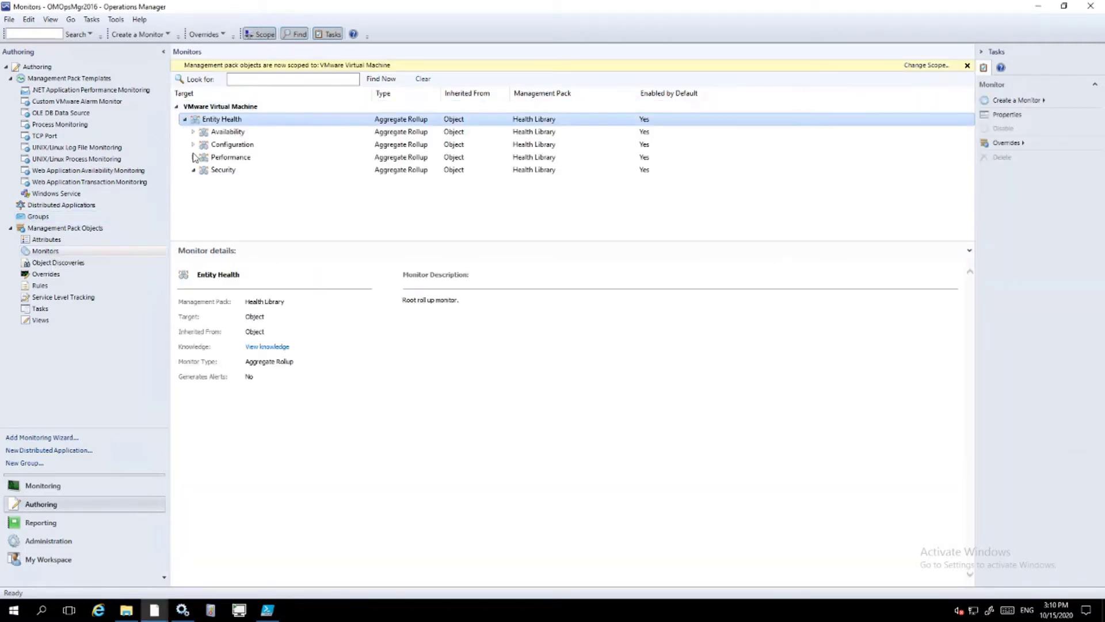
pyautogui.click(194, 144)
pyautogui.click(275, 184)
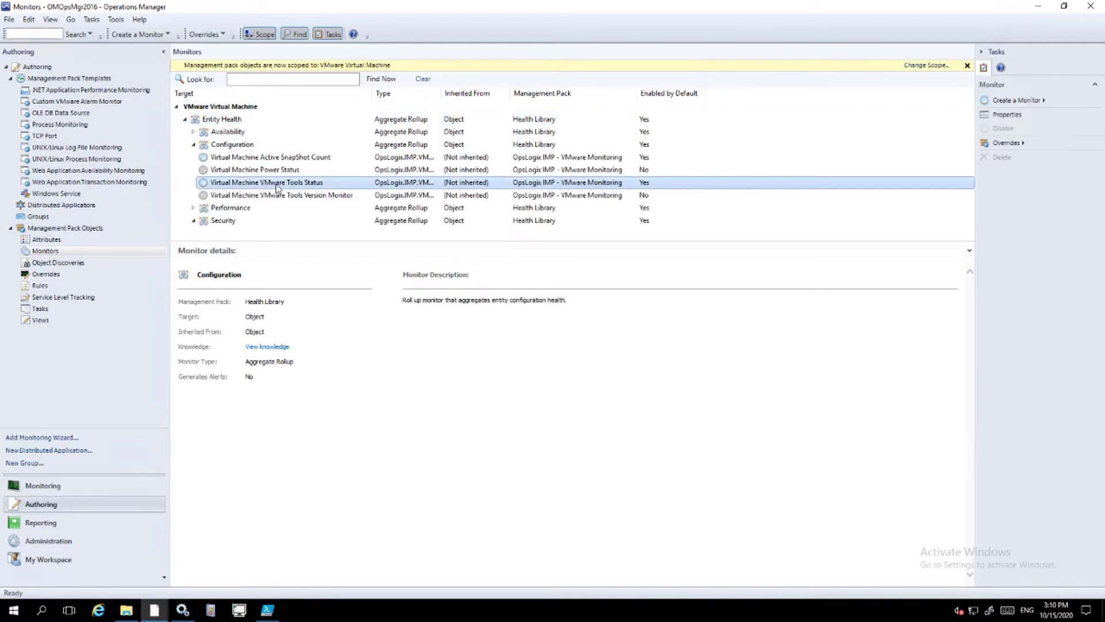
# Try disabling the Virtual Machine VMware Tools Status monitor for the NOT Supported Service Plan Tags group, and cancel the group selection.
pyautogui.rightClick(275, 184)
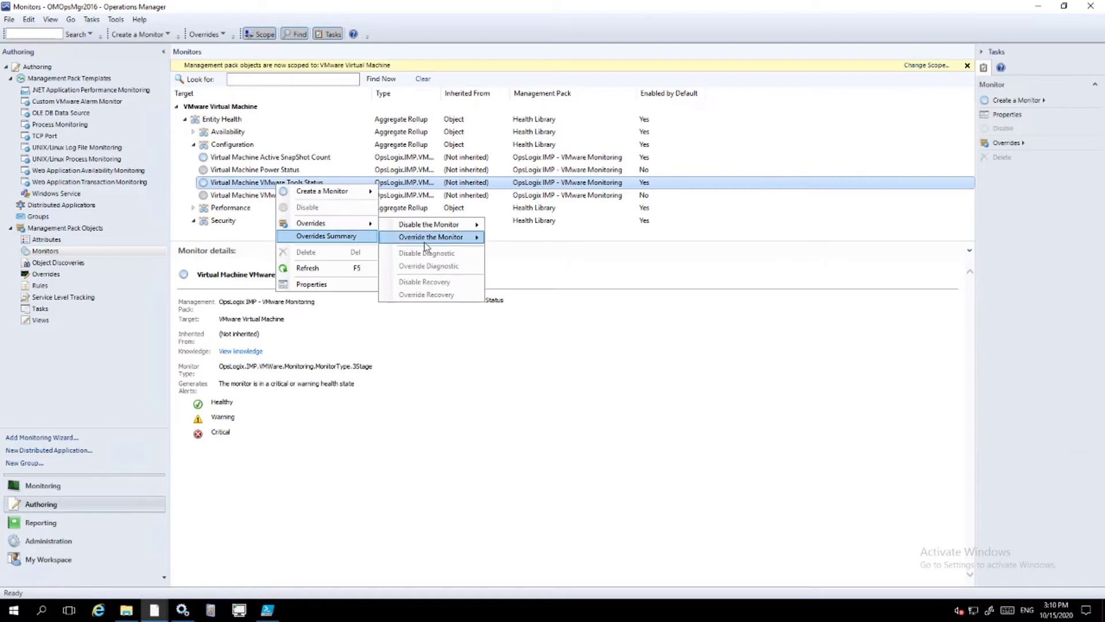
pyautogui.moveTo(371, 223)
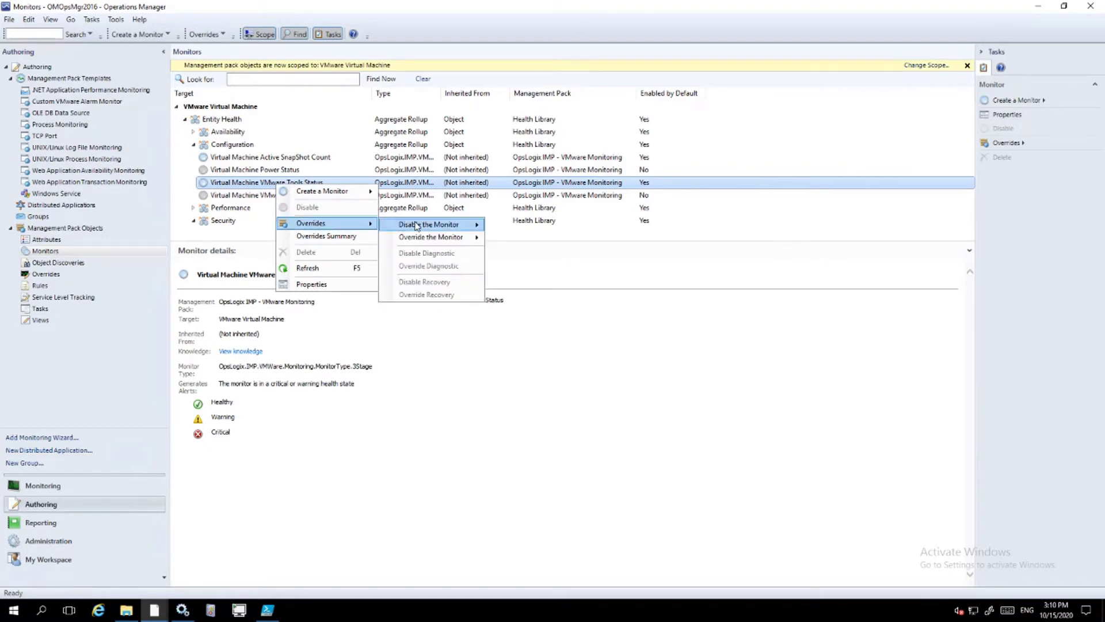
pyautogui.moveTo(418, 226)
pyautogui.click(525, 238)
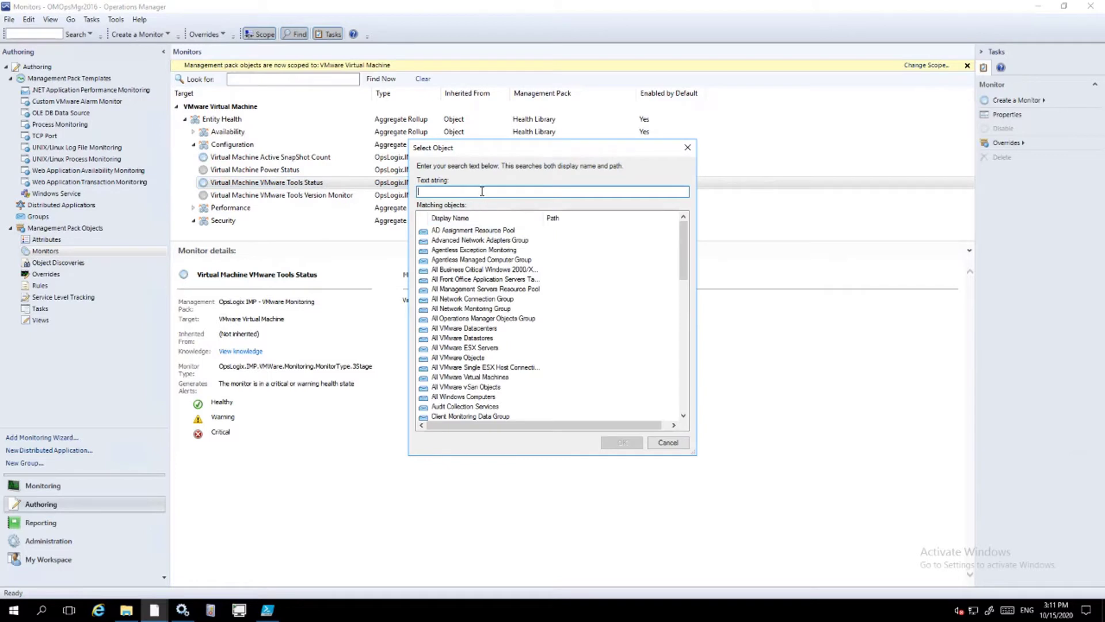
pyautogui.write('tag')
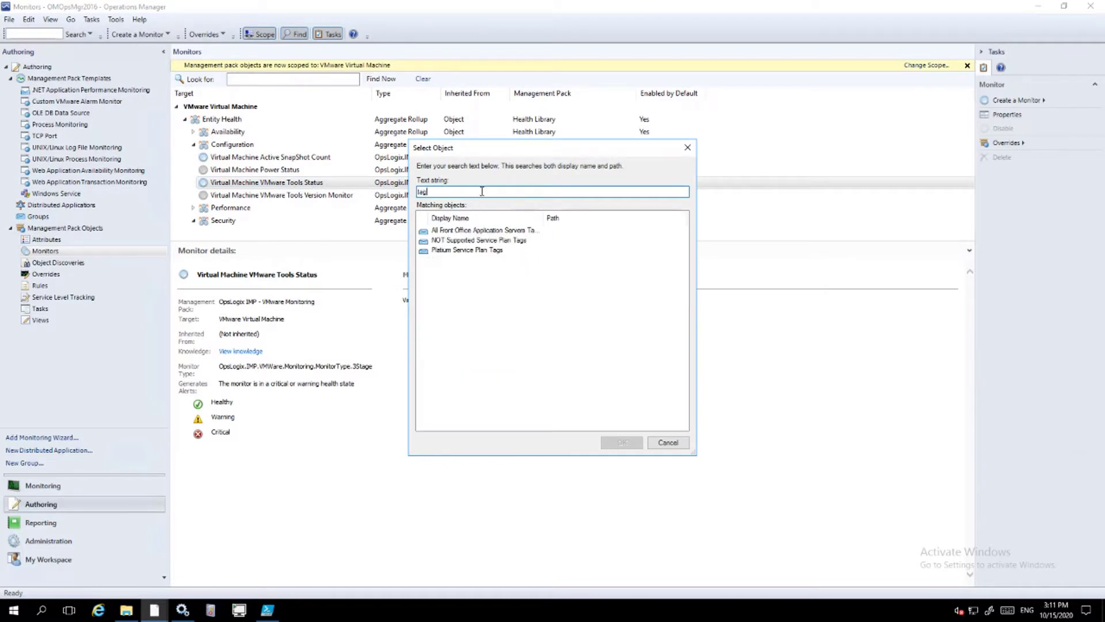
pyautogui.click(477, 240)
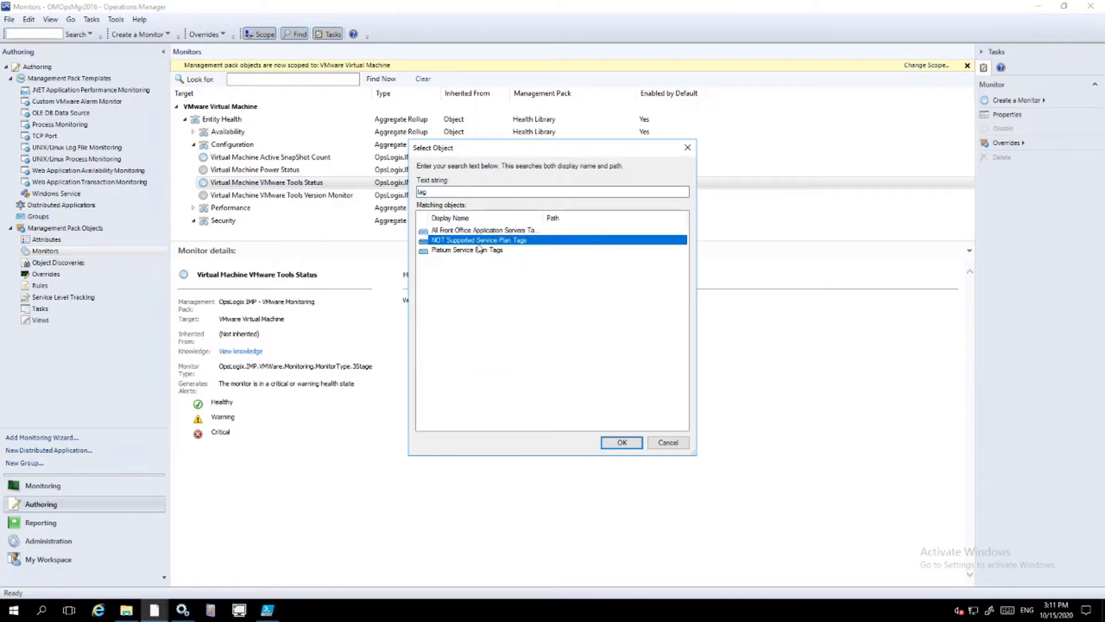
pyautogui.click(669, 442)
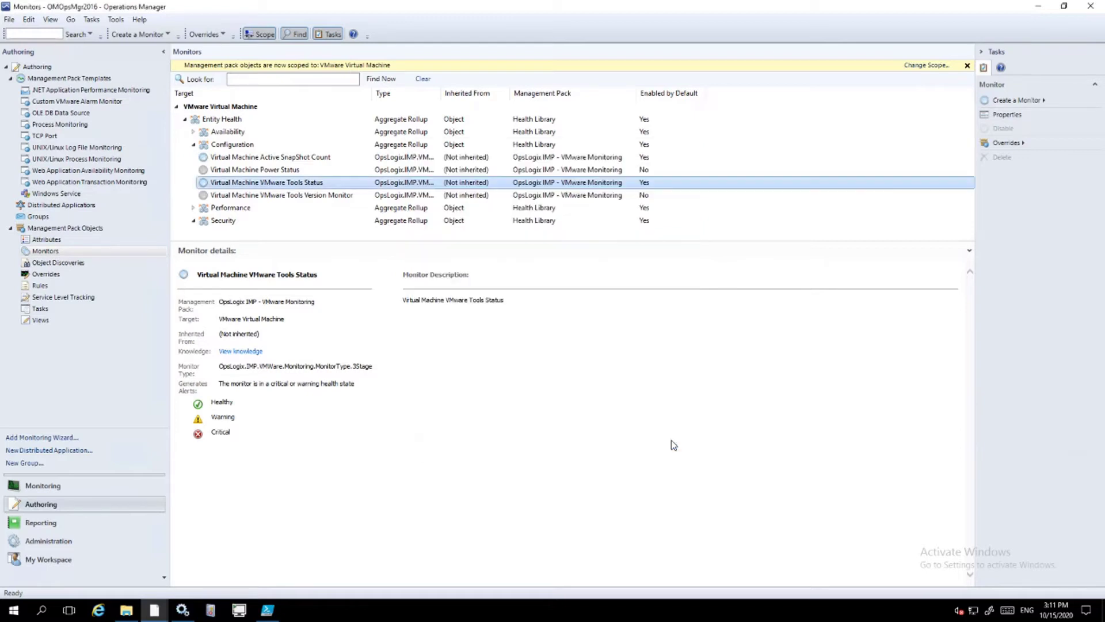
# Return to monitoring and show all health monitors of vsannode04.localdomain.local in Health Explorer, expanding its Performance monitors.
pyautogui.click(75, 485)
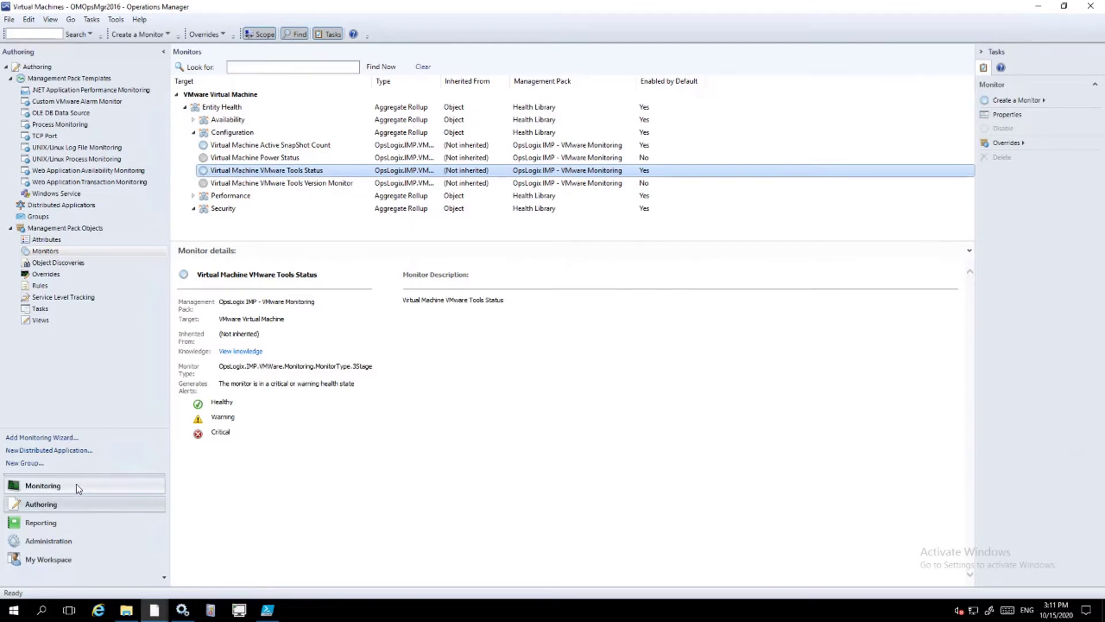
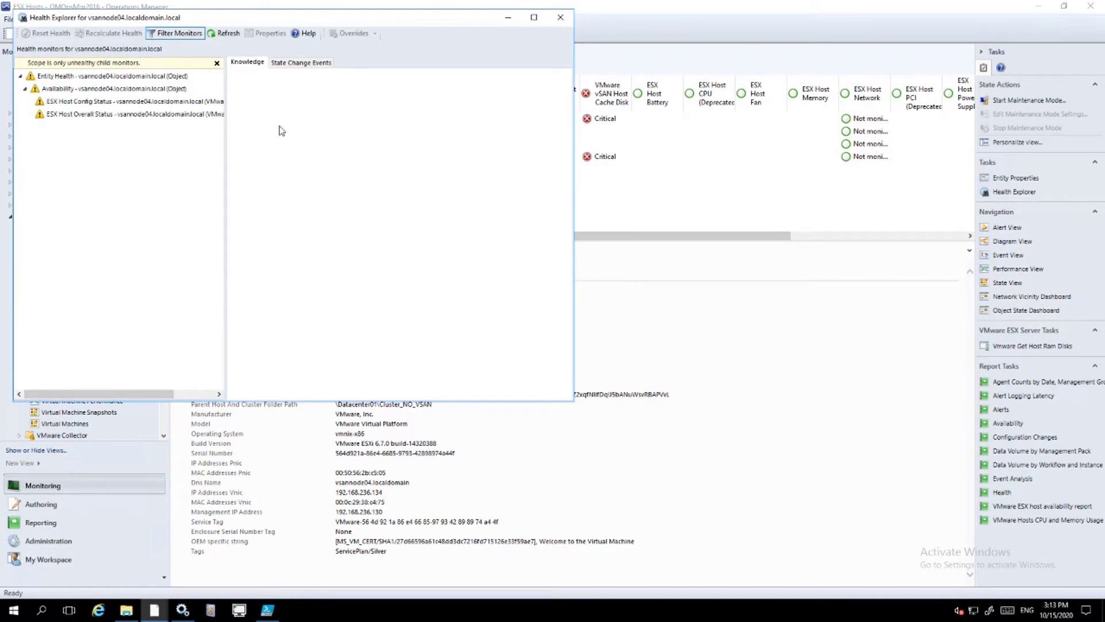
pyautogui.click(216, 63)
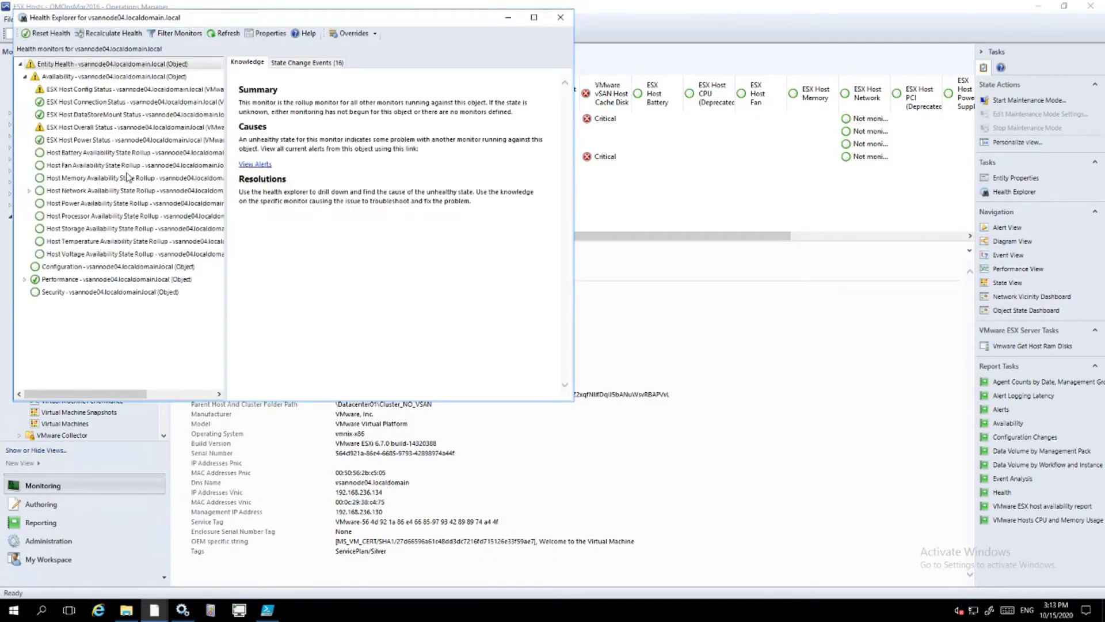
pyautogui.click(24, 279)
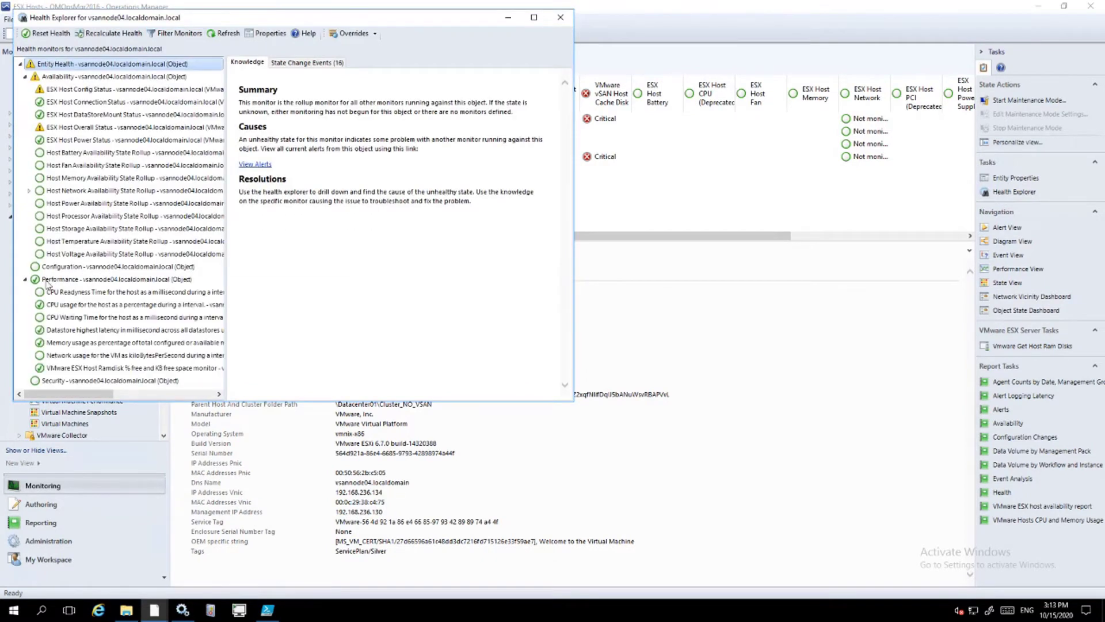
# Review the override parameters of the VMware ESX Host Ramdisk % free and KB free space monitor for vsannode04.localdomain.local, and cancel without changes.
pyautogui.click(122, 367)
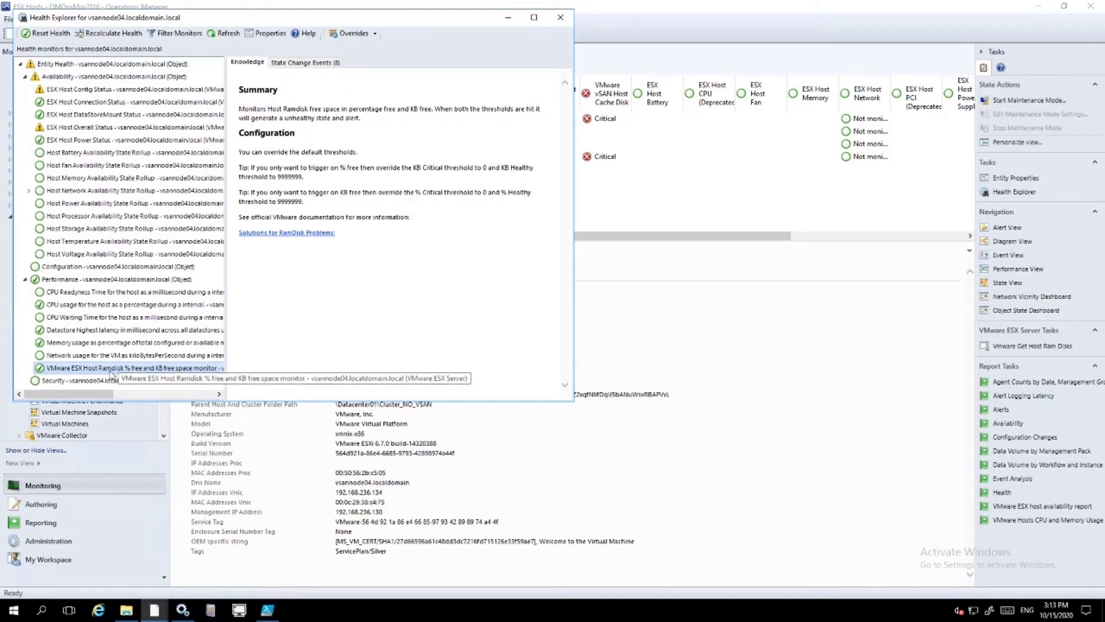
pyautogui.click(374, 33)
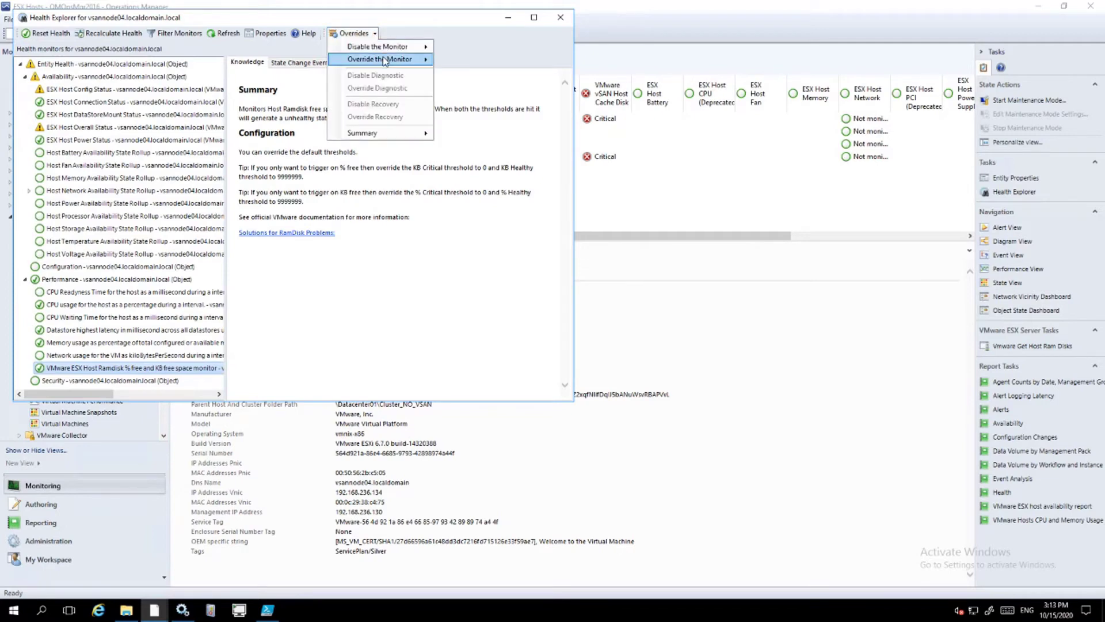
pyautogui.moveTo(389, 61)
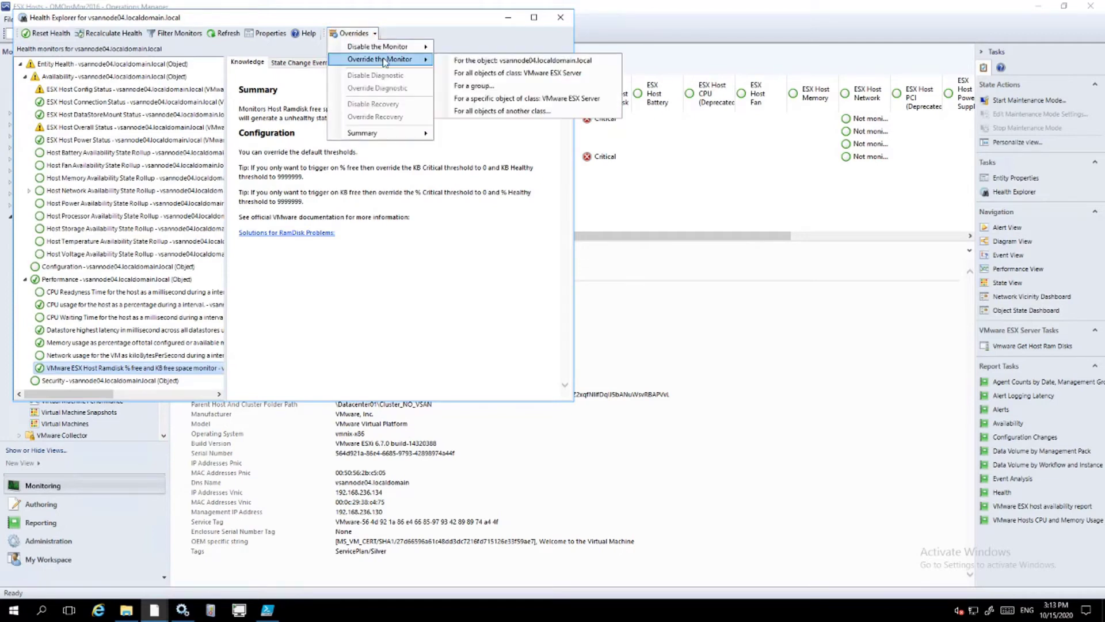
pyautogui.click(462, 60)
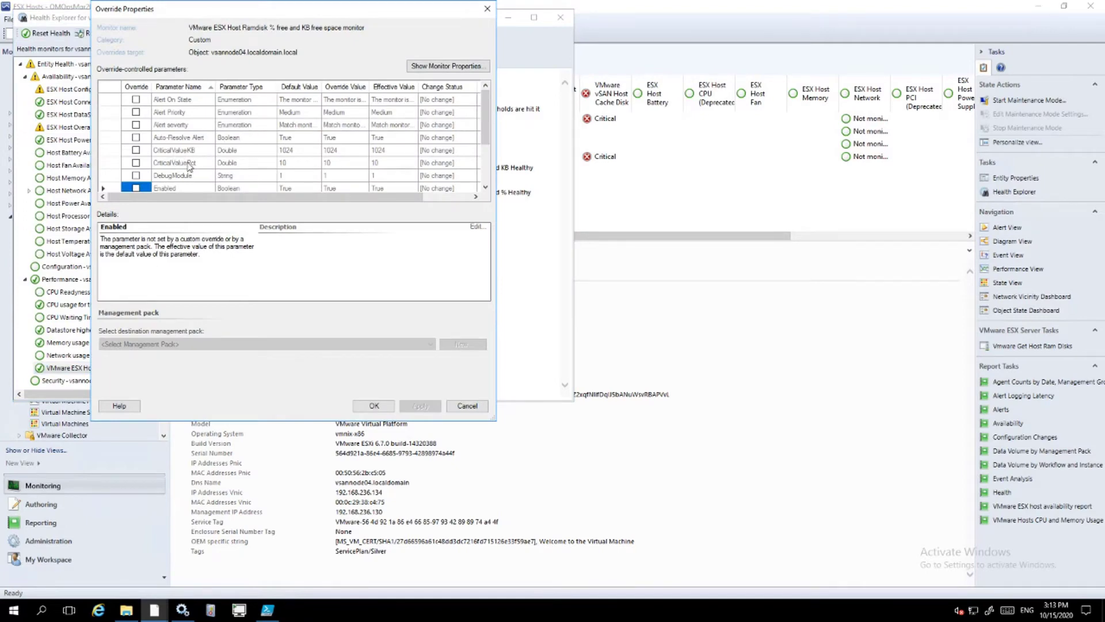
pyautogui.scroll(-2, 487, 126)
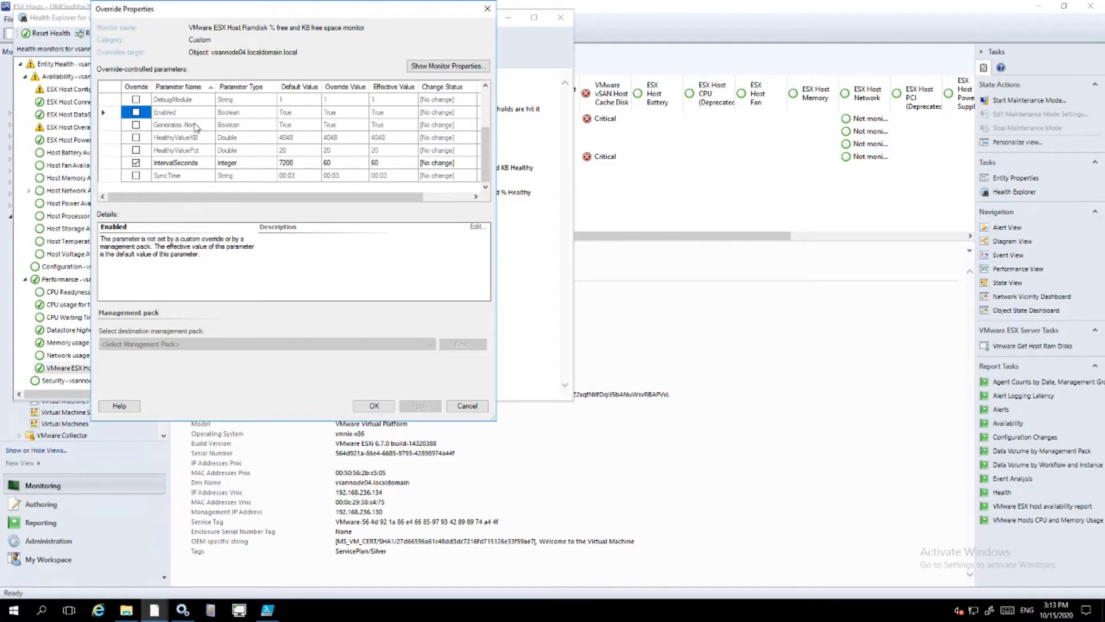
pyautogui.click(462, 408)
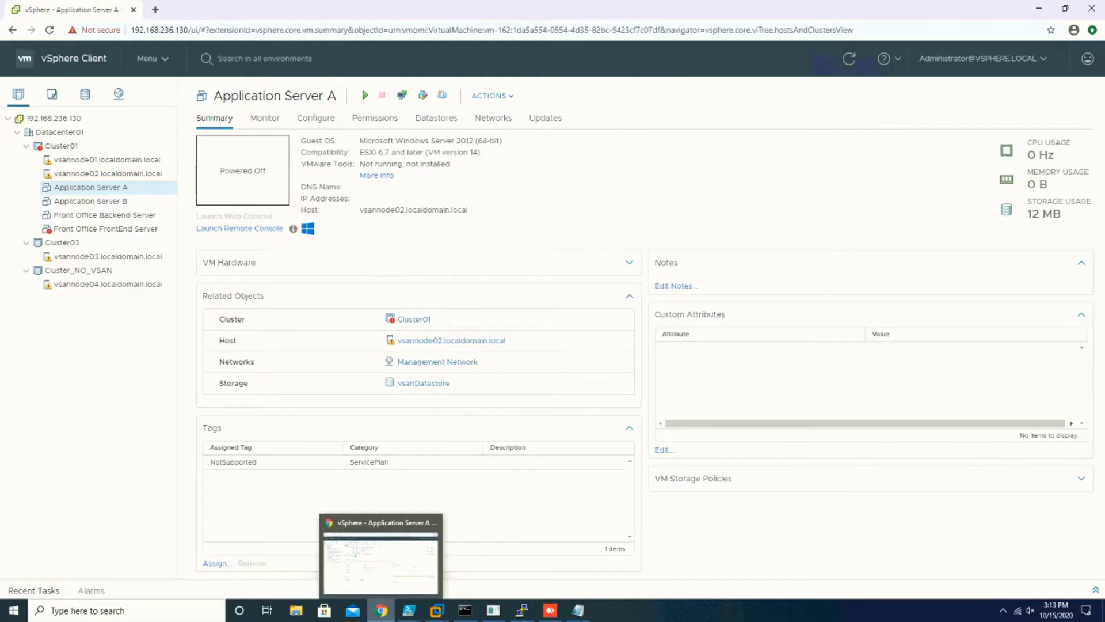
# Switch to the PuTTY session on vsannode04, bring up the prepared commands in Notepad, and change to the /tmp directory.
pyautogui.click(522, 610)
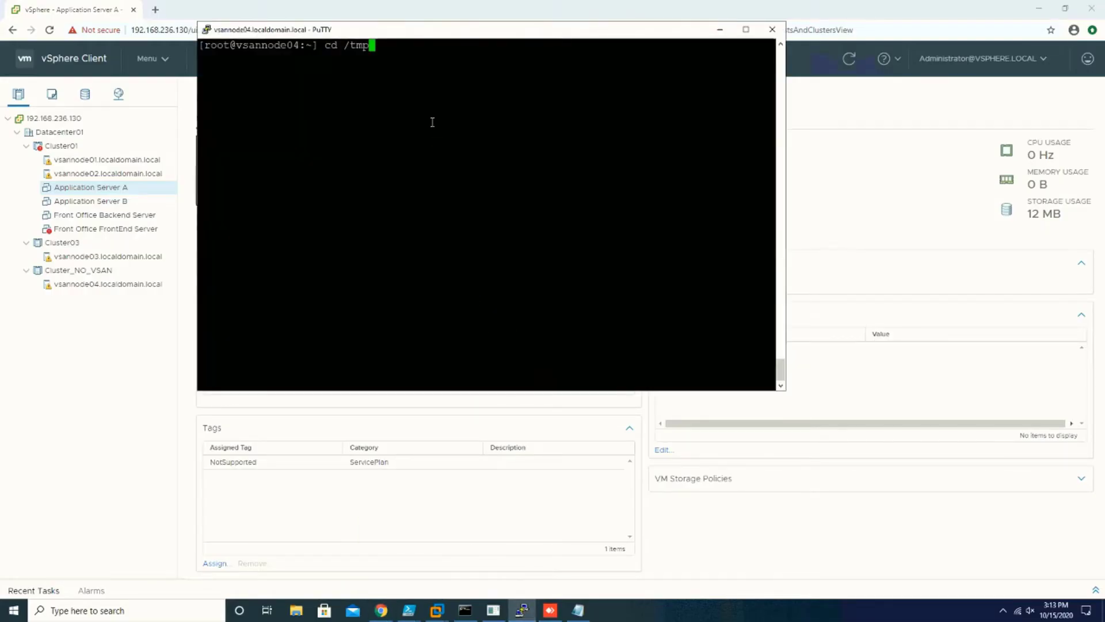
pyautogui.click(578, 610)
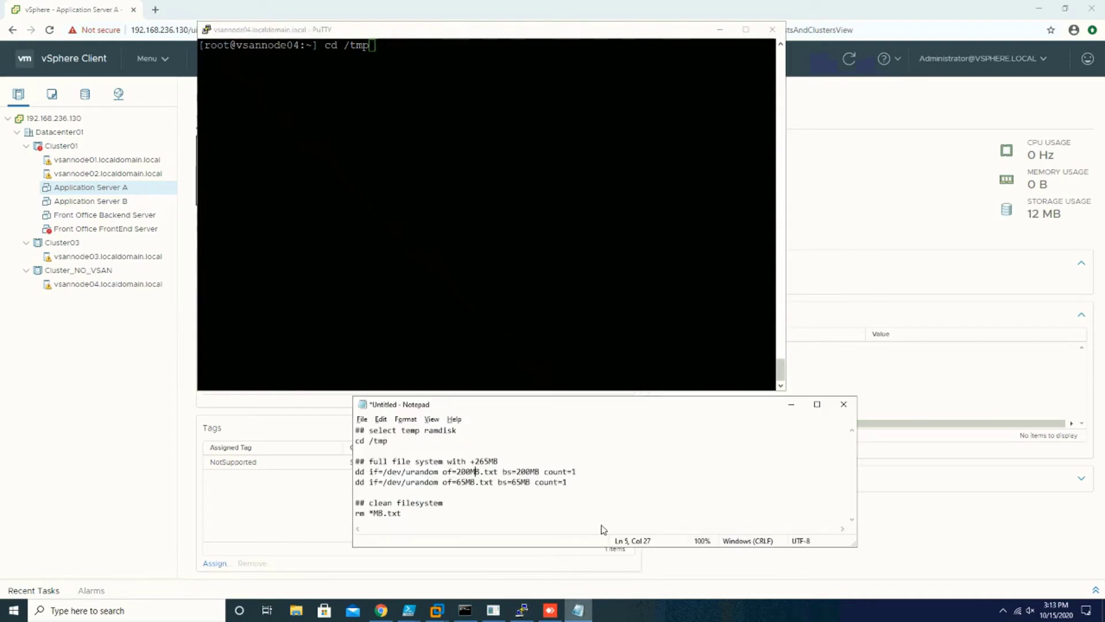
pyautogui.click(436, 69)
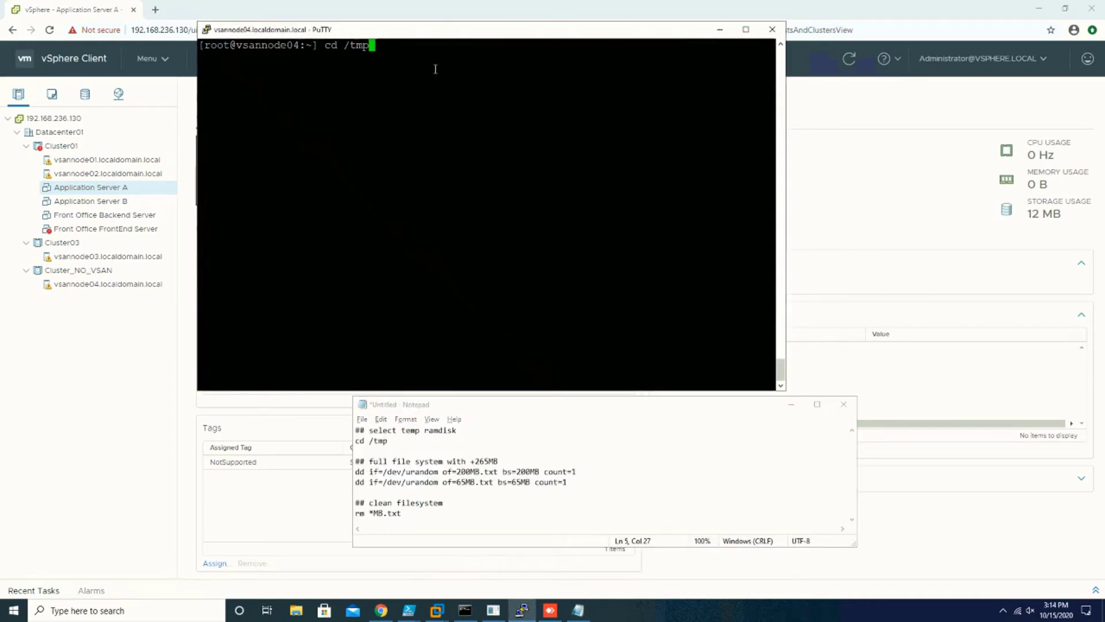
pyautogui.press('Return')
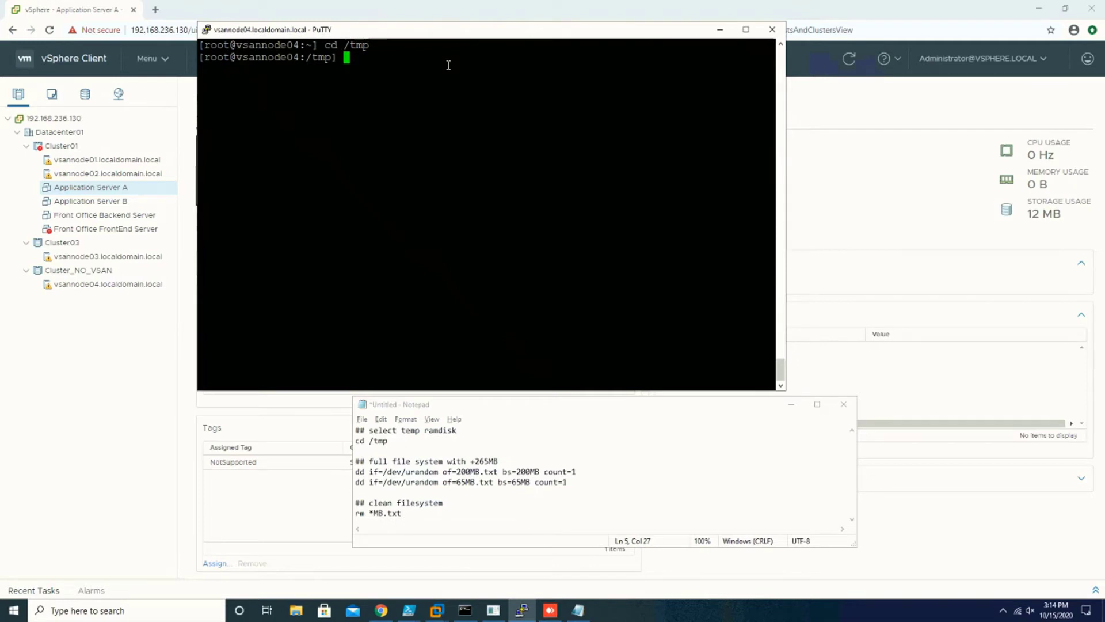
# Copy the two dd commands from Notepad and run them in PuTTY to create 200MB.txt and 65MB.txt in /tmp.
pyautogui.click(573, 471)
pyautogui.moveTo(573, 482); pyautogui.dragTo(355, 473)
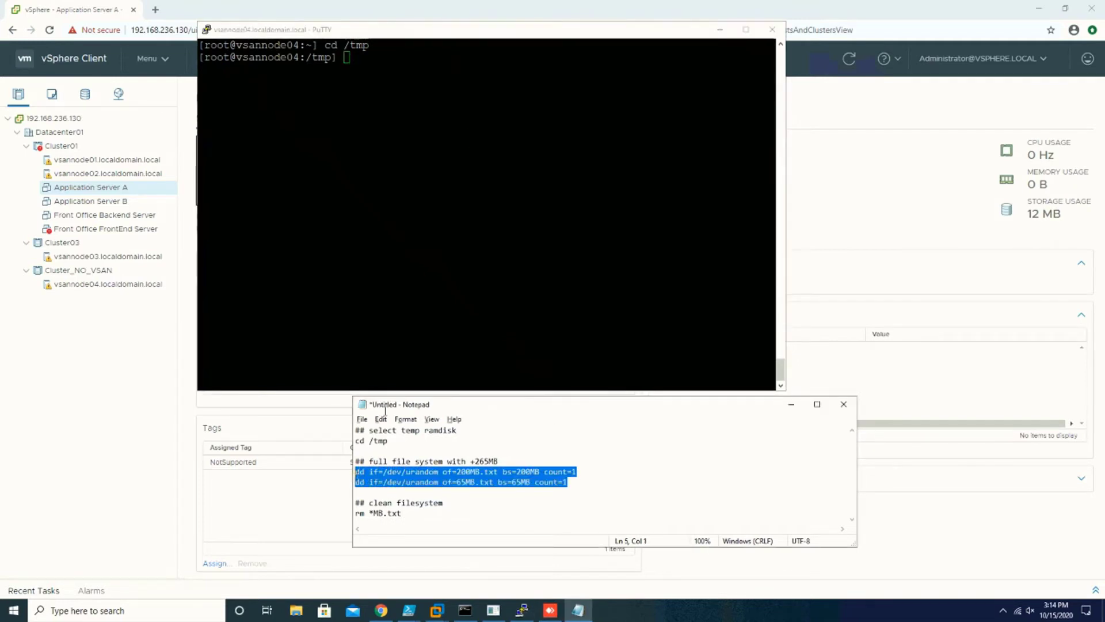
pyautogui.click(408, 163)
pyautogui.rightClick(408, 162)
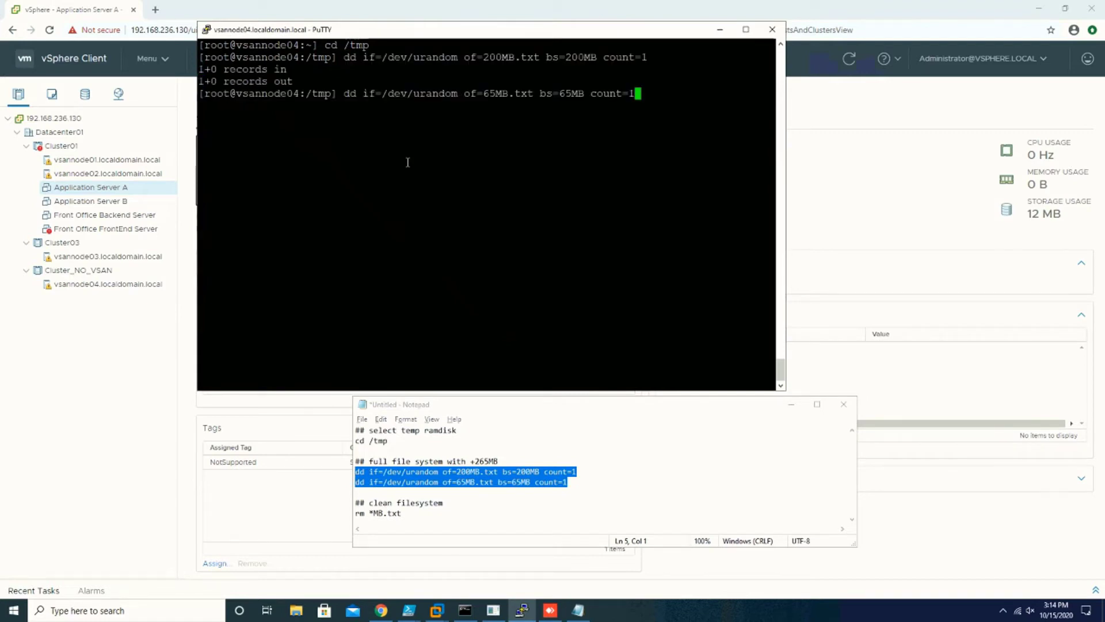
pyautogui.press('Return')
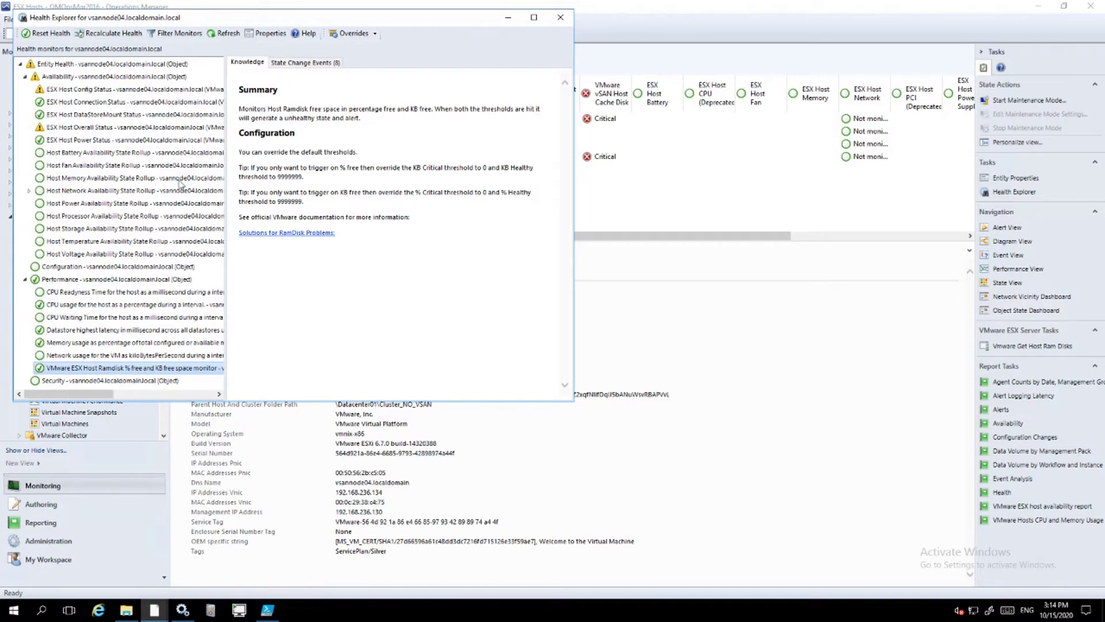
# In Operations Manager's Health Explorer, recalculate the ESX Host Ramdisk monitor's health, then reselect the monitor under Performance.
pyautogui.click(115, 34)
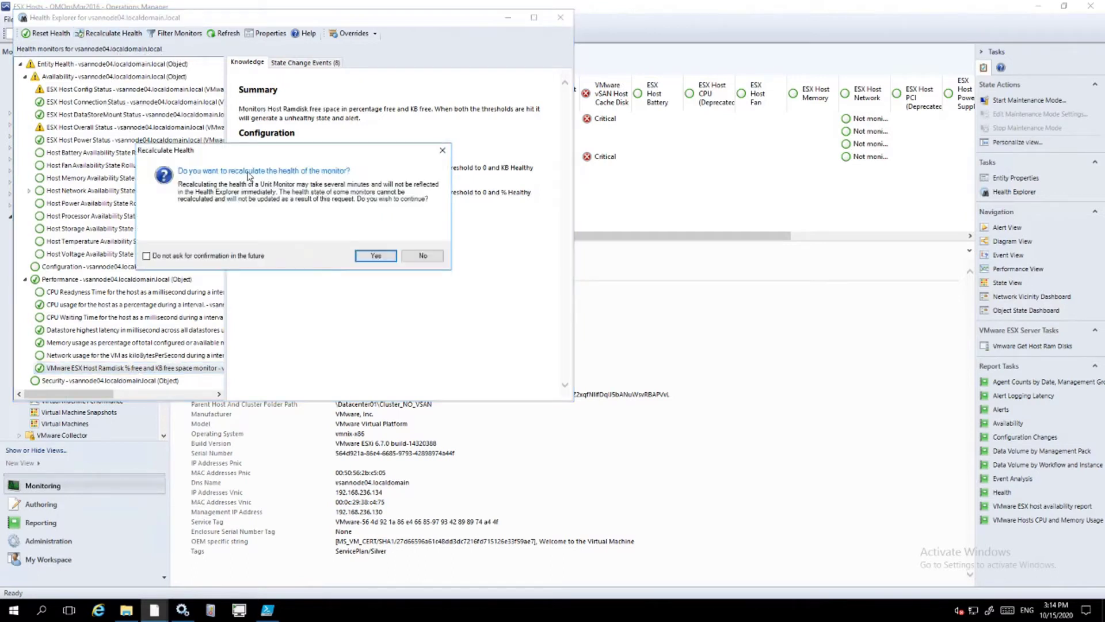
pyautogui.click(376, 256)
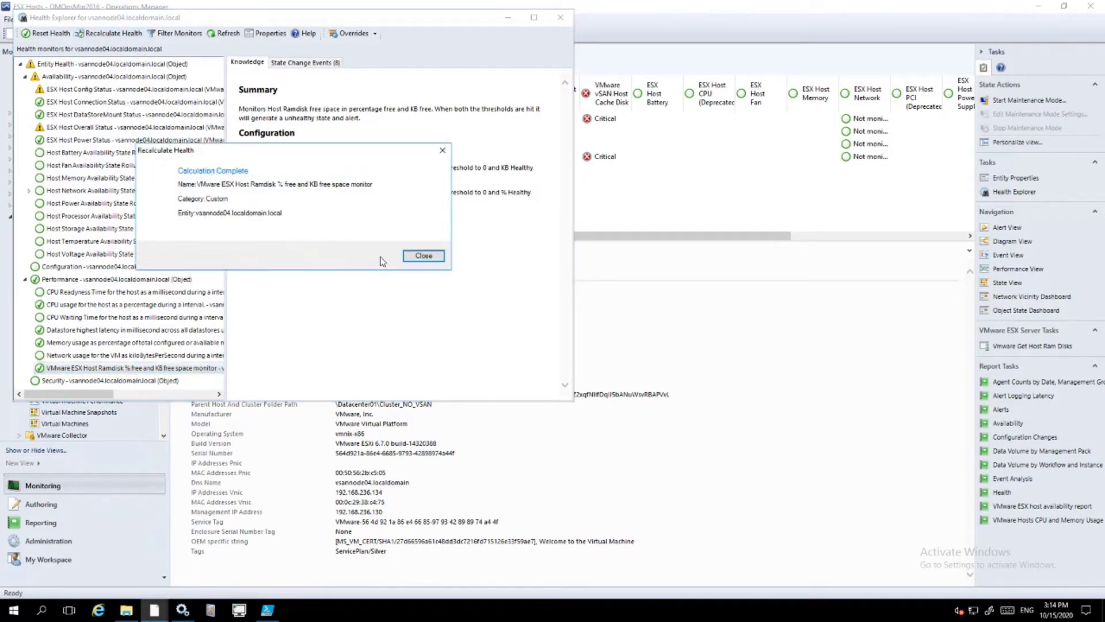
pyautogui.click(421, 255)
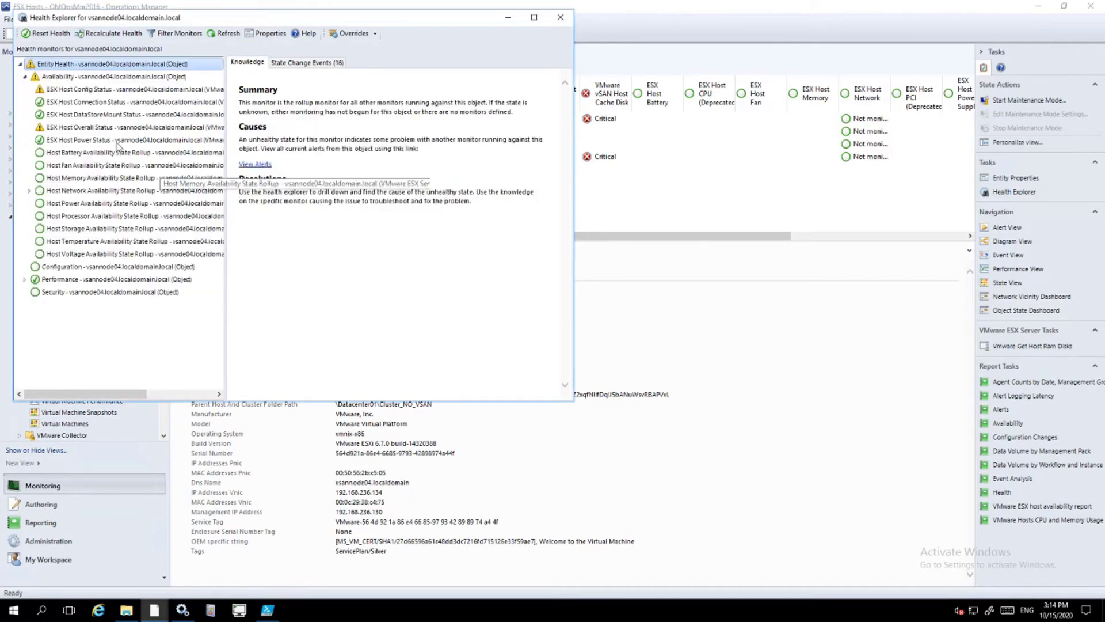
pyautogui.click(23, 281)
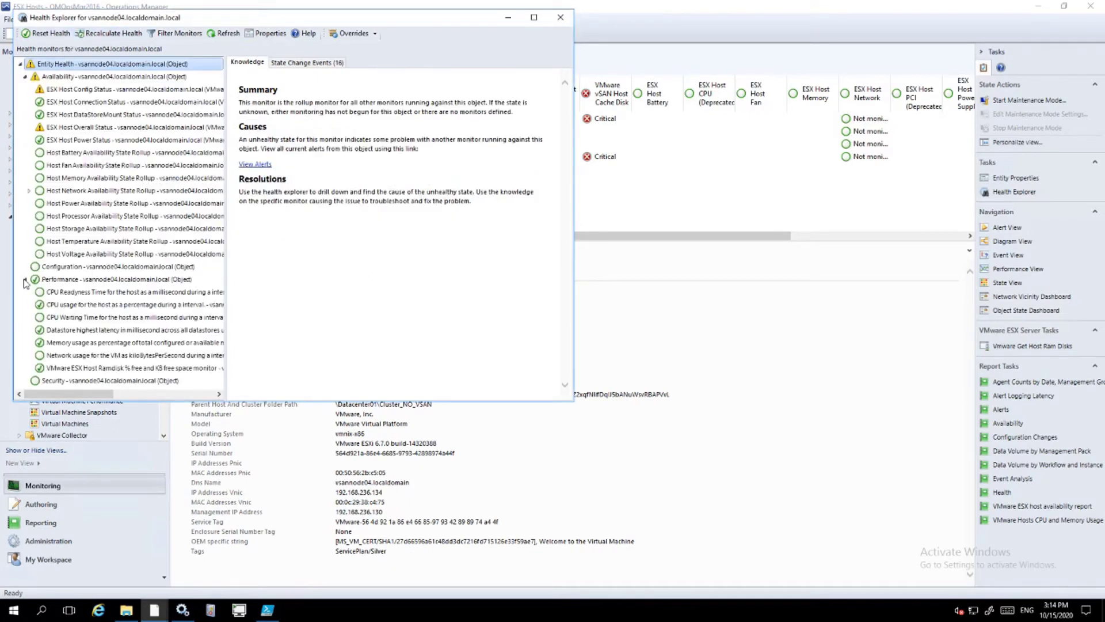
pyautogui.click(90, 371)
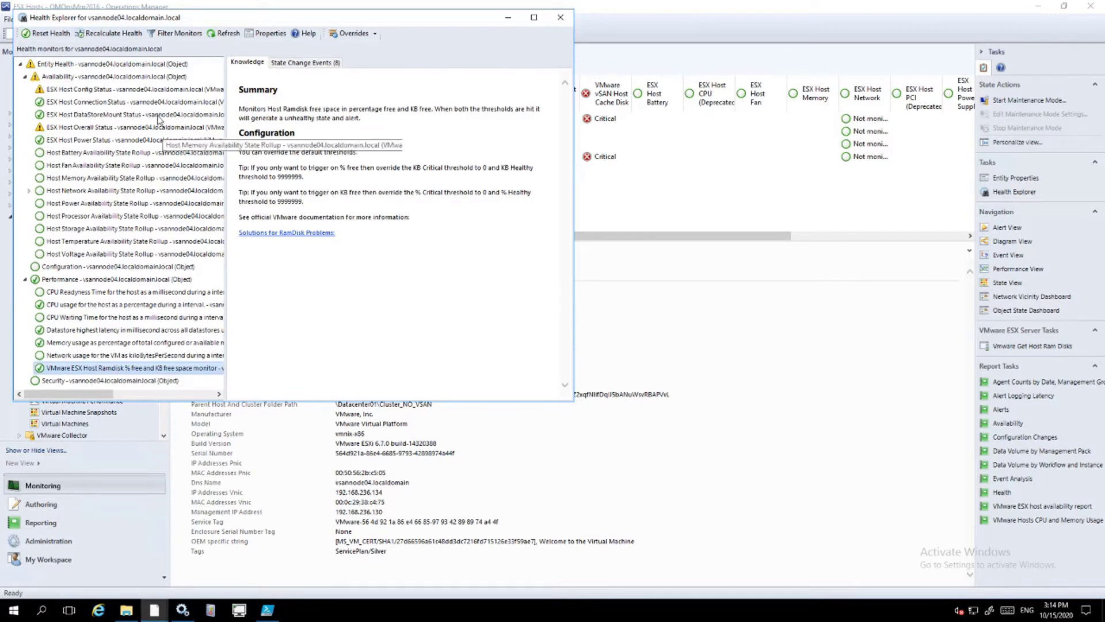
# Recalculate the Ramdisk monitor's health a second time and check its state again under Performance.
pyautogui.click(120, 36)
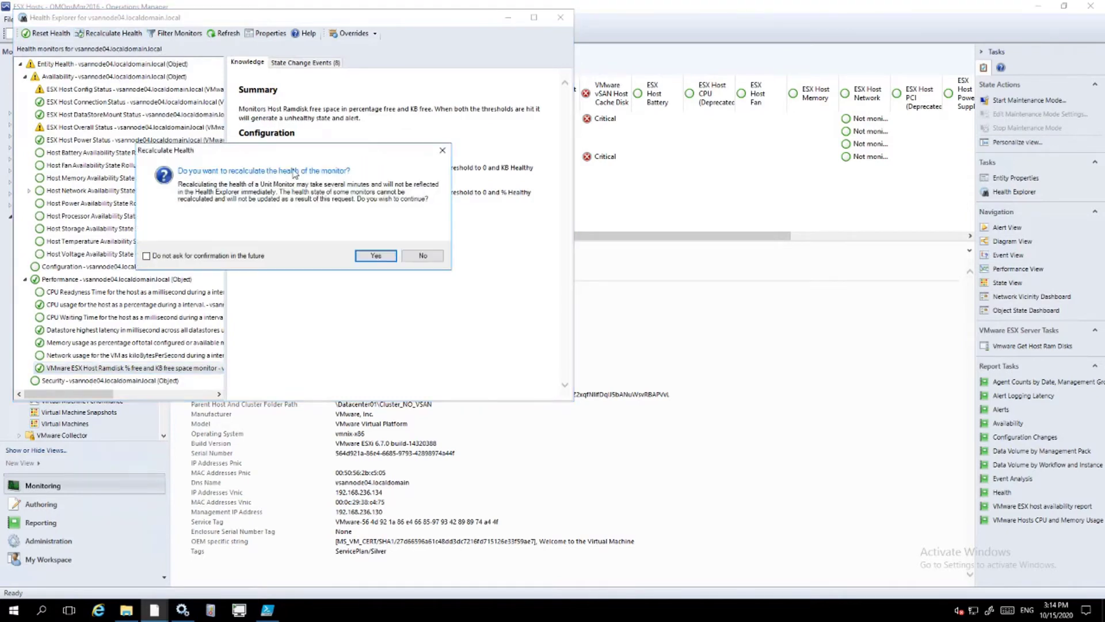
pyautogui.click(369, 255)
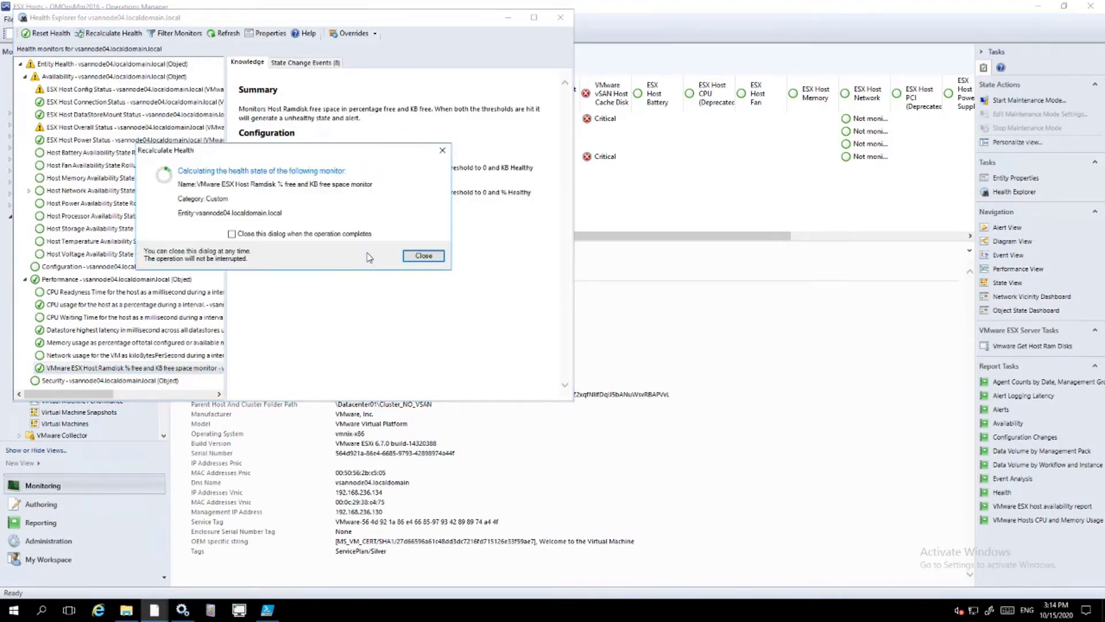
pyautogui.click(420, 256)
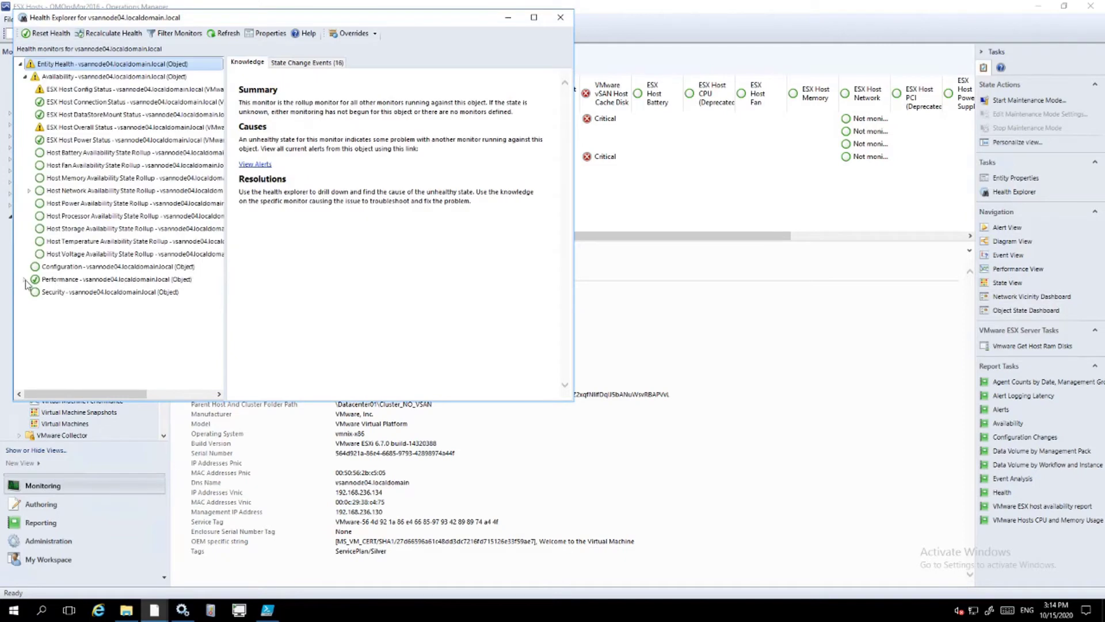
pyautogui.click(24, 279)
pyautogui.click(138, 369)
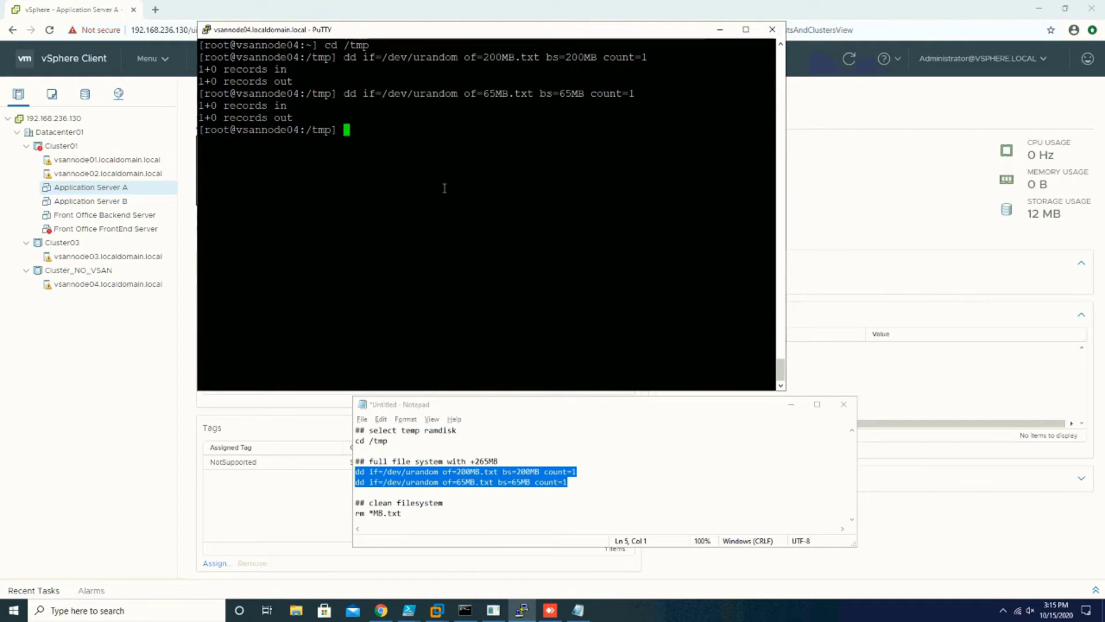
# Return to the PuTTY session and rerun dd if=/dev/urandom of=65MB.txt bs=65MB count=1.
pyautogui.press('Up')
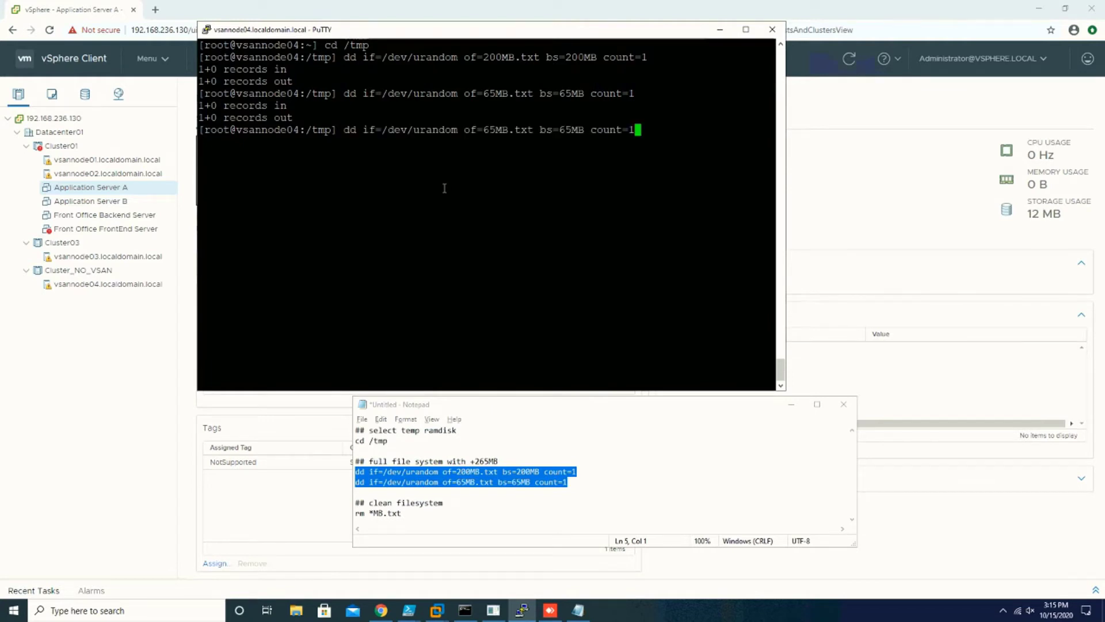
pyautogui.press('Return')
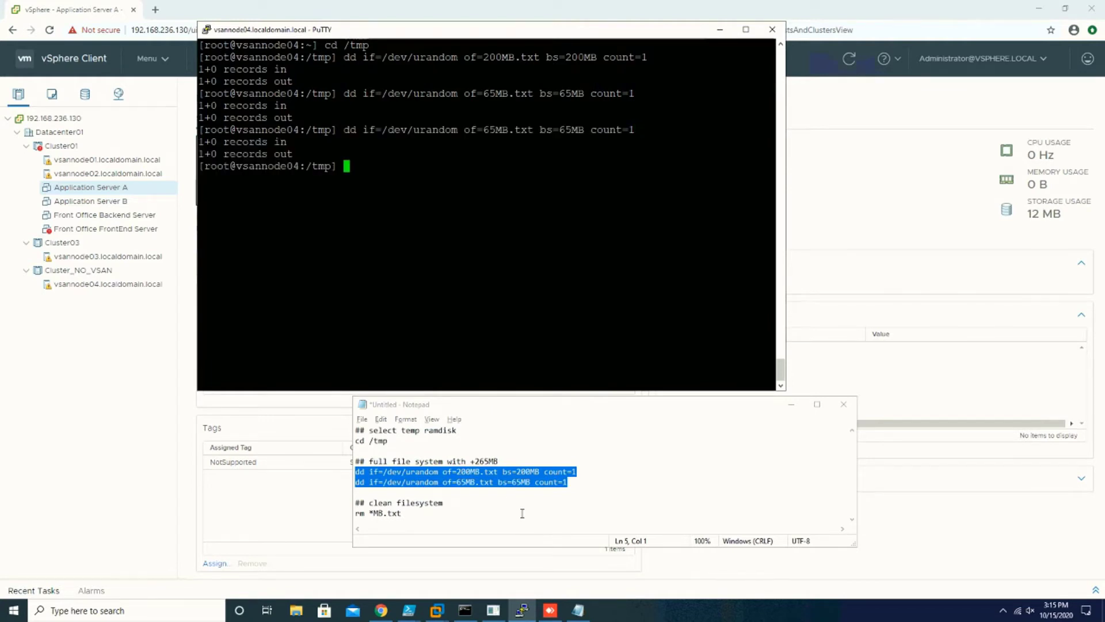
pyautogui.moveTo(522, 610)
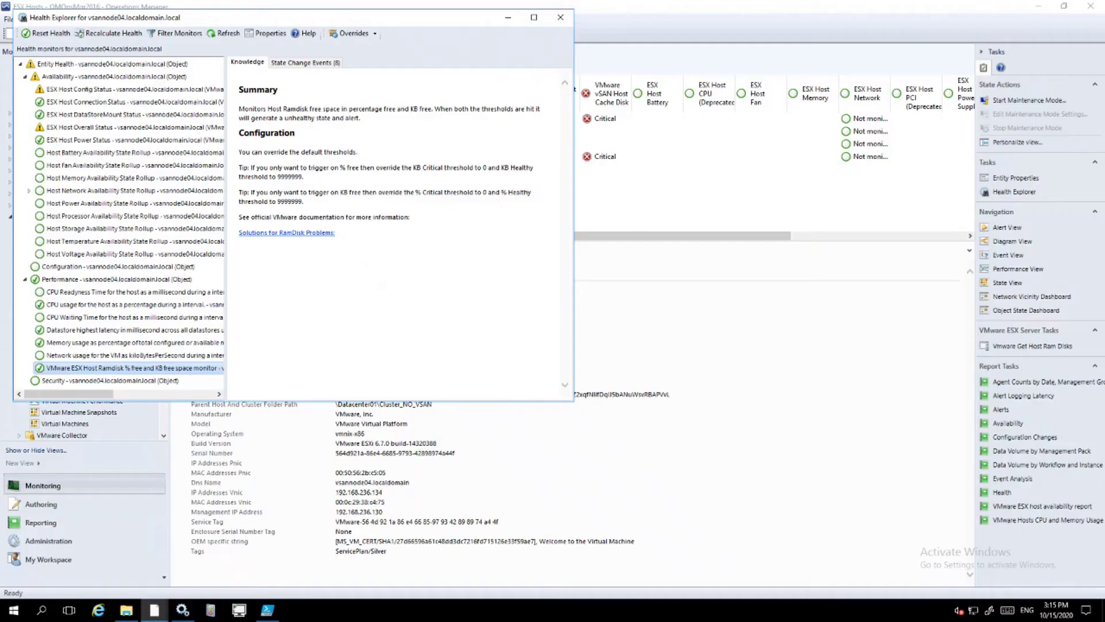
# Switch back to Health Explorer, recalculate the health of the ESX Host Ramdisk monitor once more, and select it to check its state.
pyautogui.click(109, 356)
pyautogui.click(108, 368)
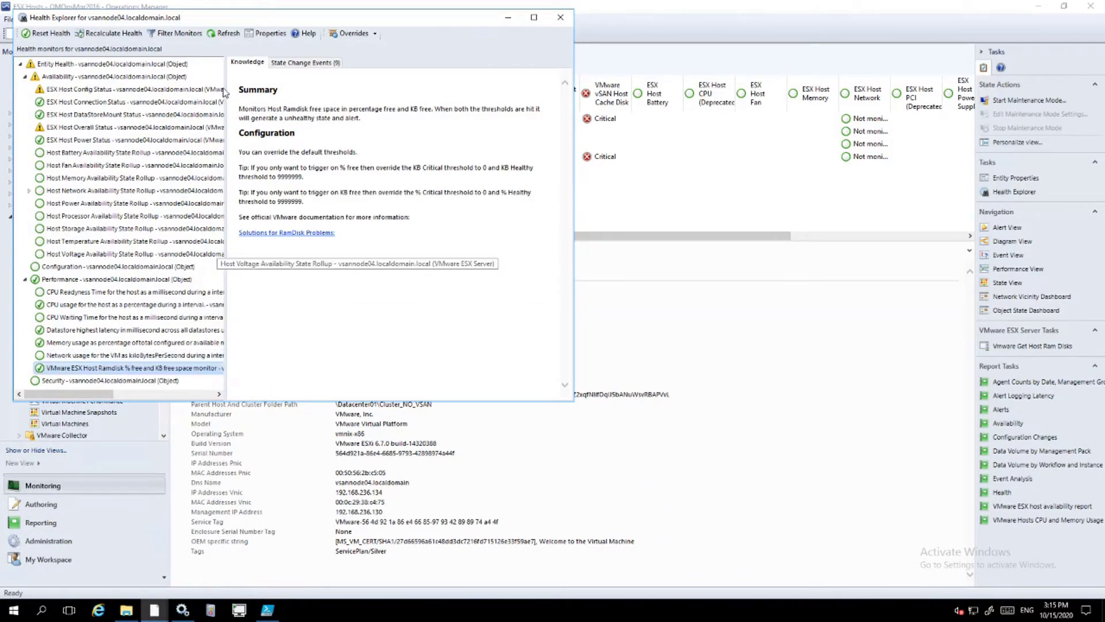
pyautogui.click(113, 34)
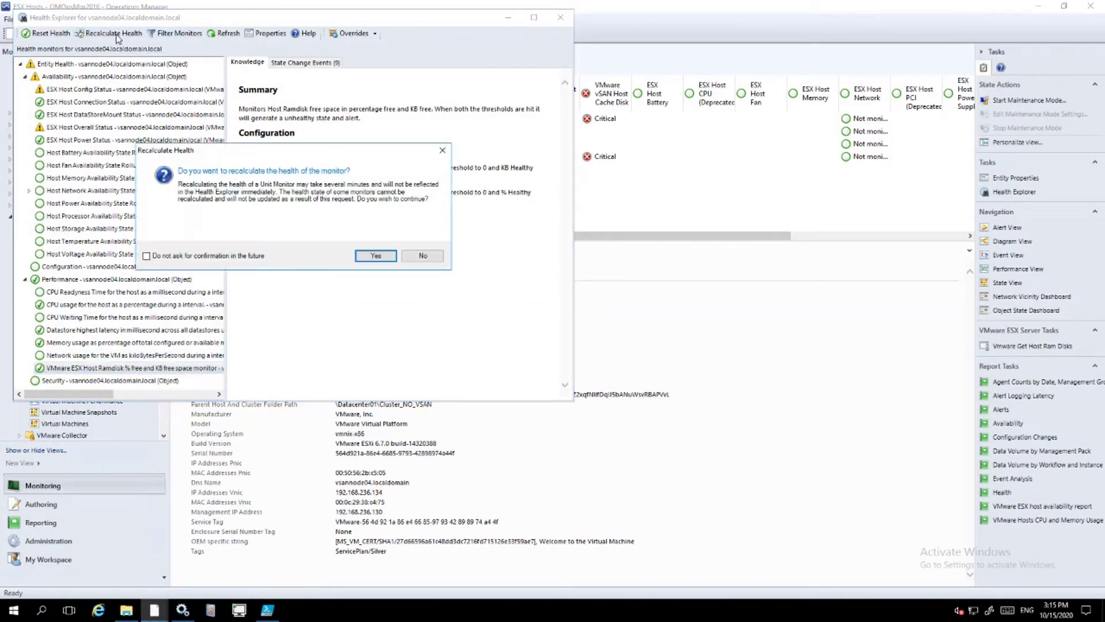
pyautogui.click(375, 255)
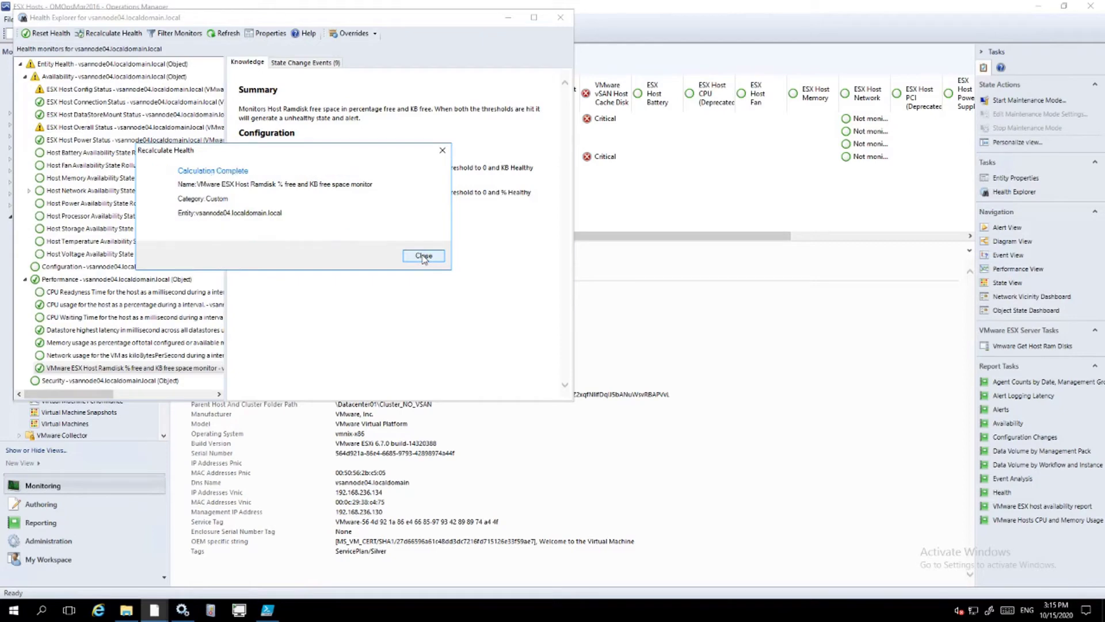
pyautogui.click(423, 255)
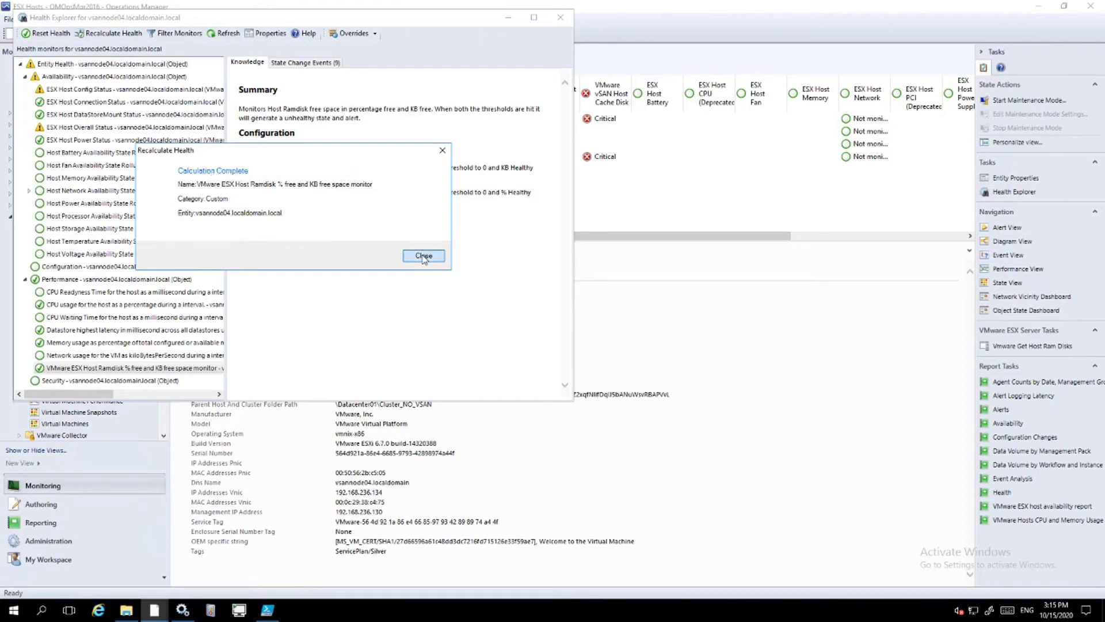
pyautogui.click(190, 368)
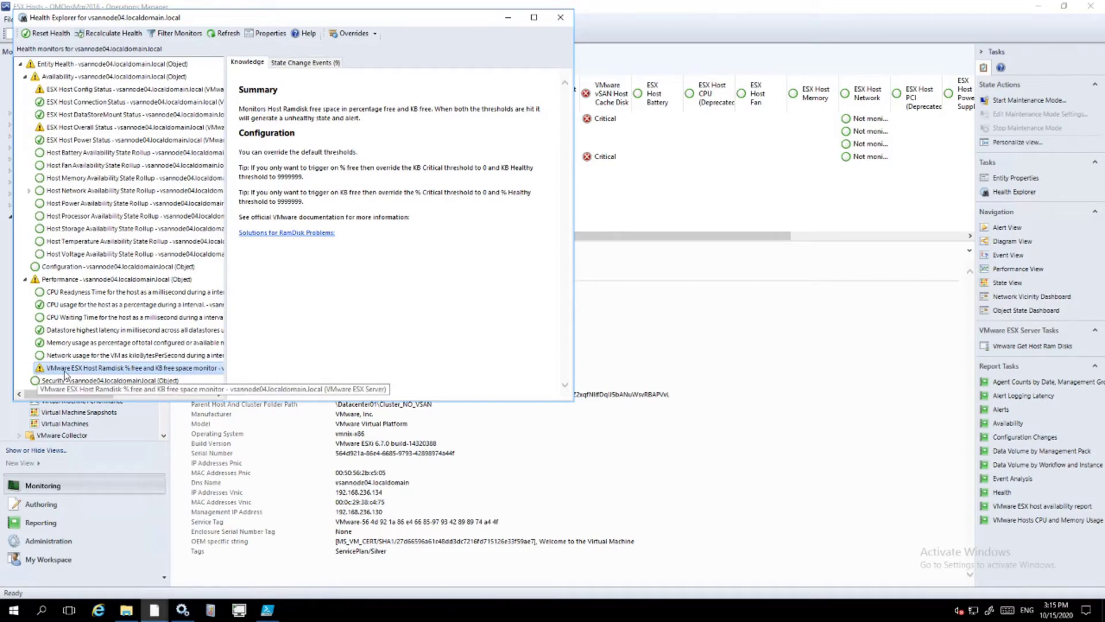
# Examine the latest state change event of the Ramdisk monitor, checking its FreePct and FreeKB values.
pyautogui.click(326, 64)
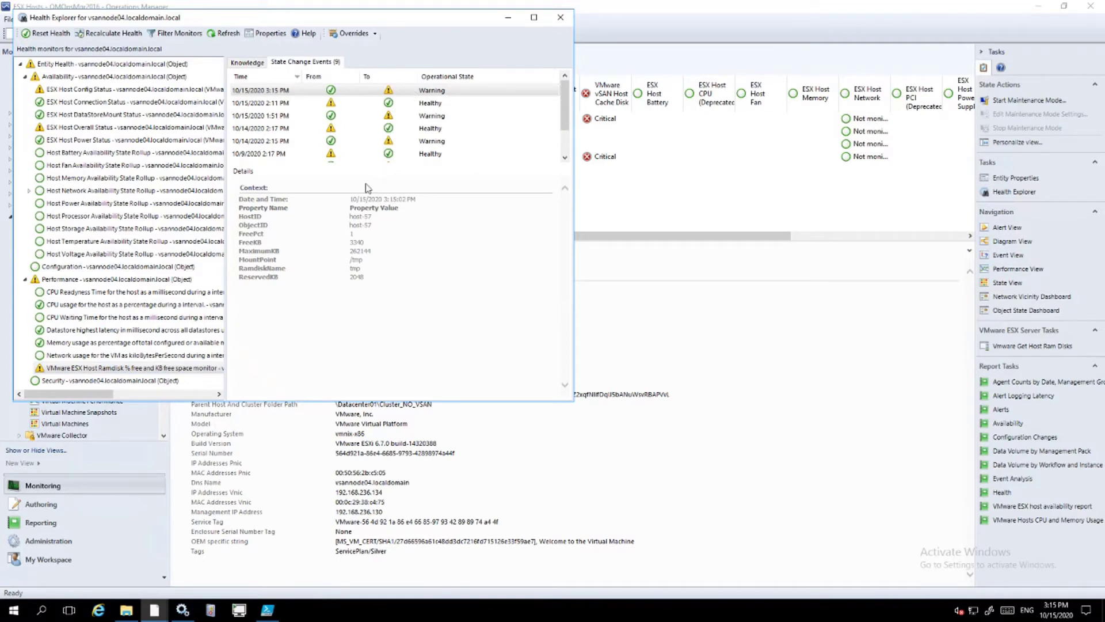
pyautogui.doubleClick(351, 233)
pyautogui.click(366, 247)
pyautogui.doubleClick(355, 242)
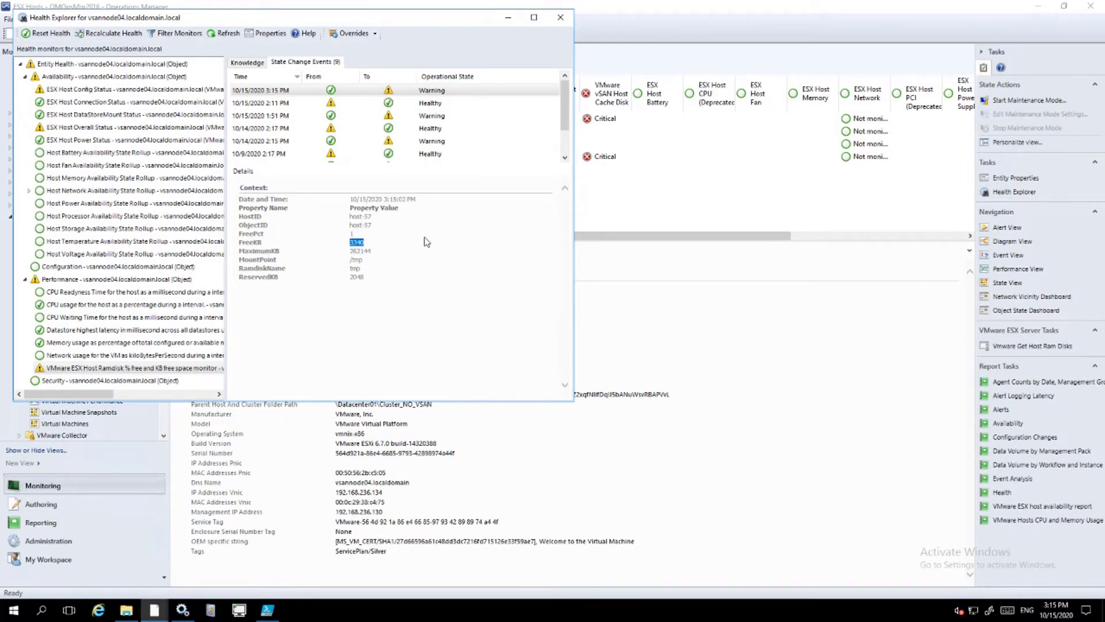
# Minimize Health Explorer and view the details of the ESX Host Ramdisk free space alert among the active VMware alerts.
pyautogui.click(509, 18)
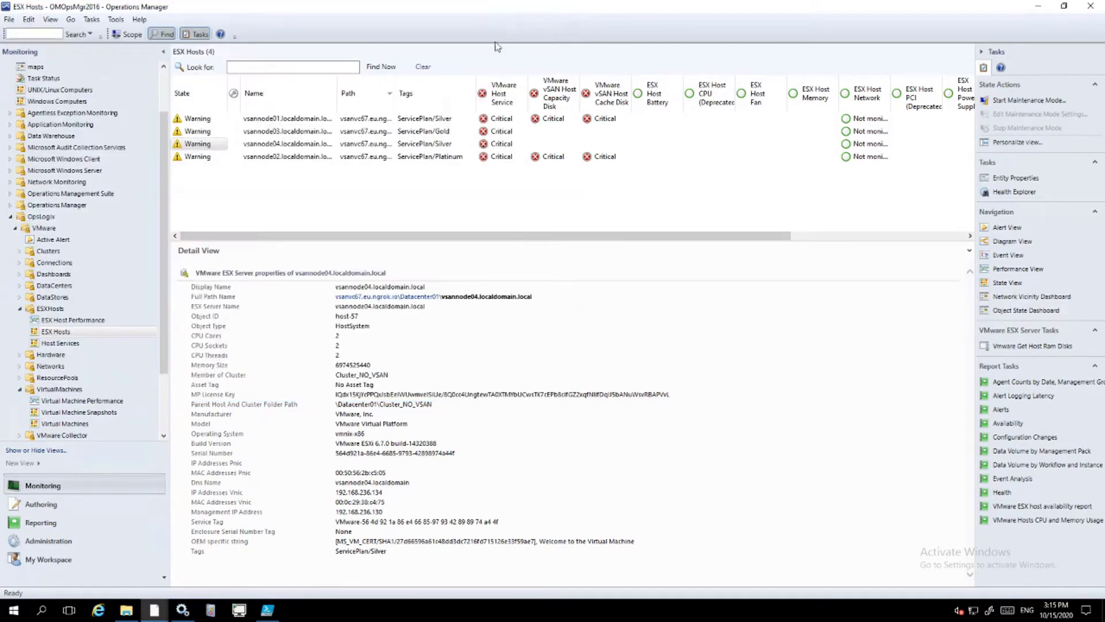
pyautogui.click(53, 239)
pyautogui.click(461, 144)
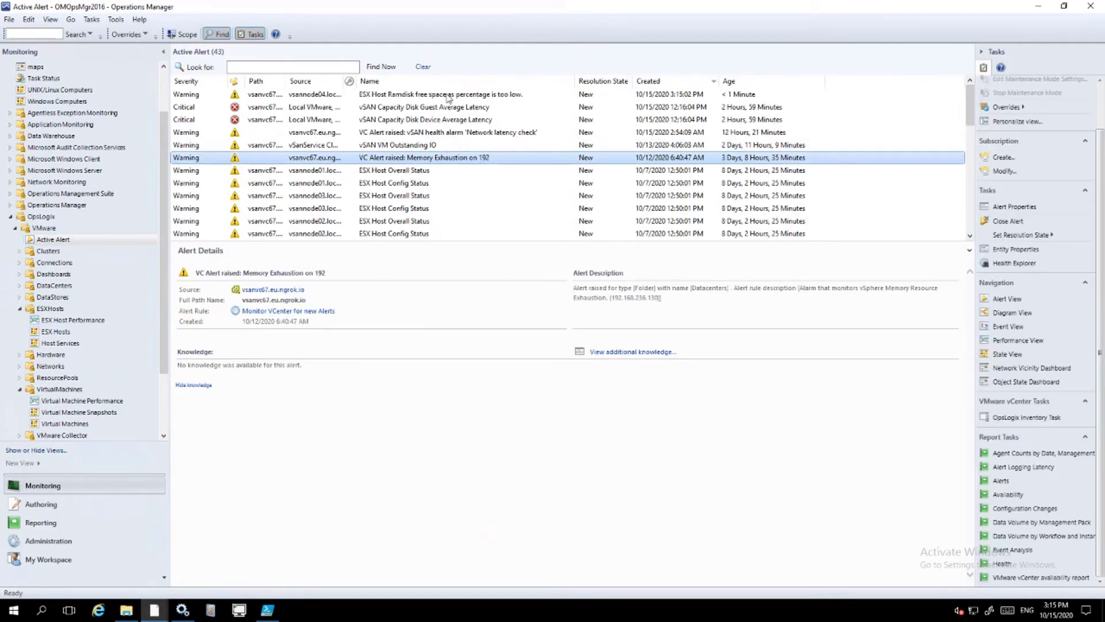
pyautogui.click(446, 96)
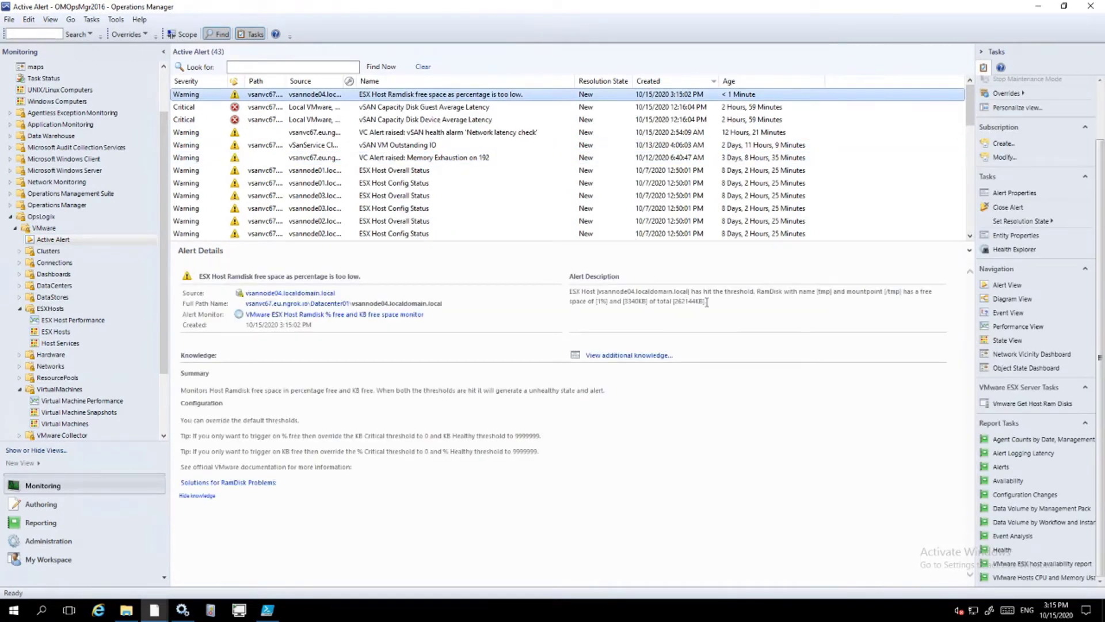
# Check the Ramdisk alert's description and review the output of the Vmware Get Host Ram Disks task run on vsannode04.localdomain.local.
pyautogui.moveTo(707, 302); pyautogui.dragTo(569, 291)
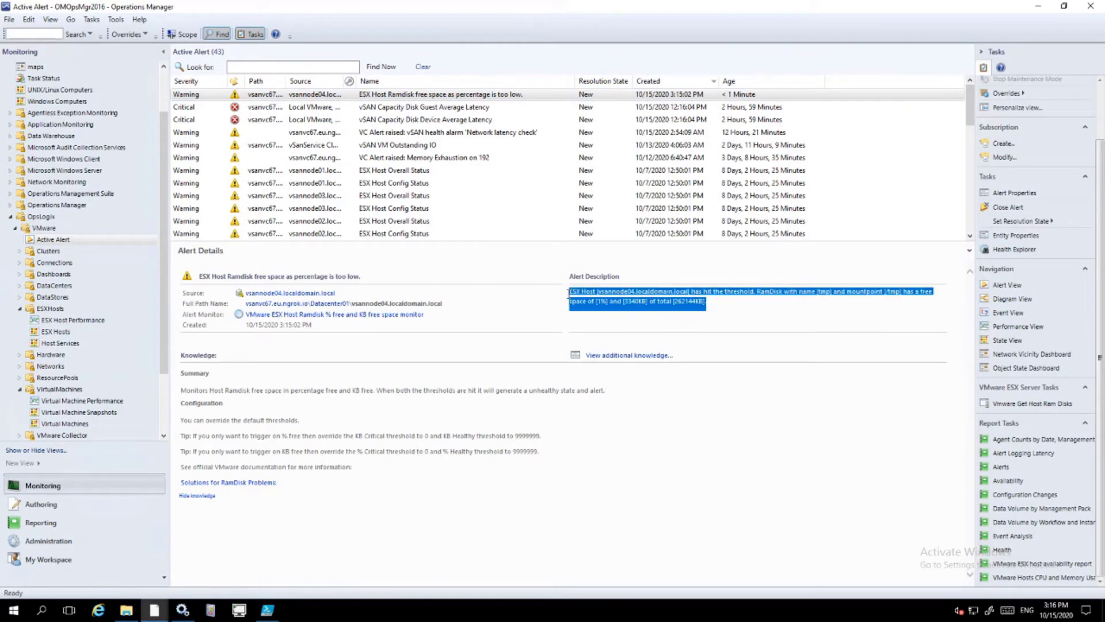
pyautogui.click(709, 315)
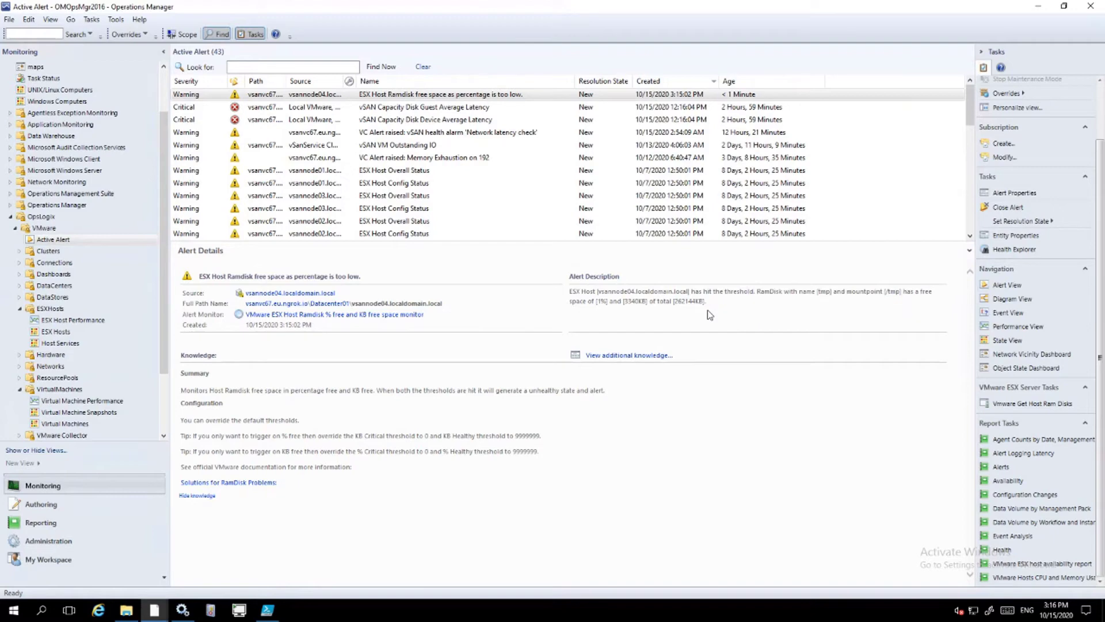
pyautogui.click(1019, 406)
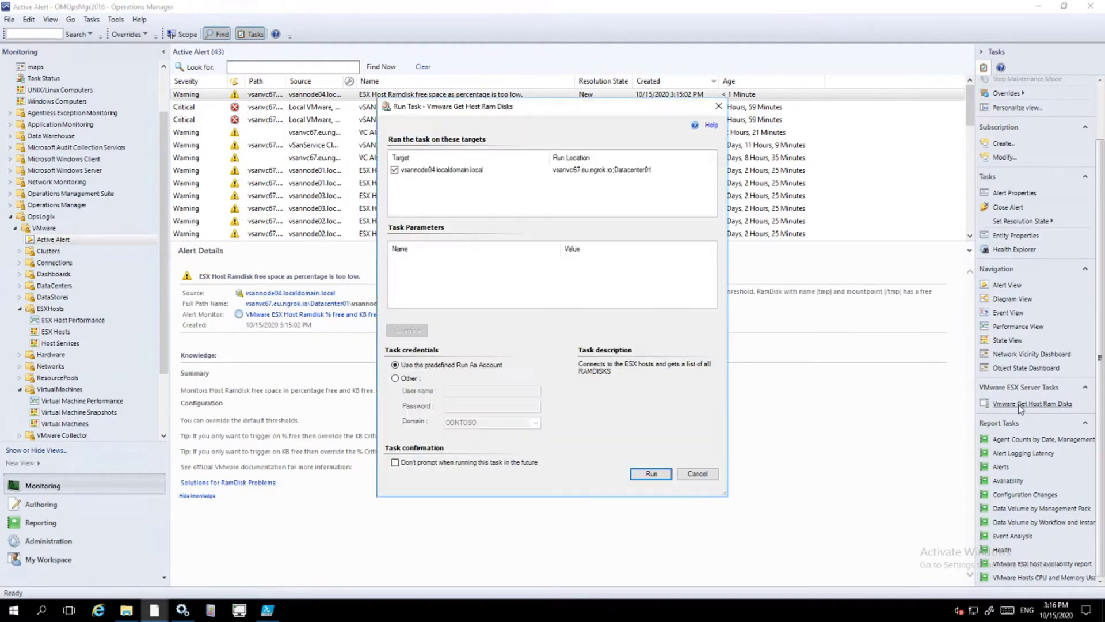
pyautogui.click(659, 480)
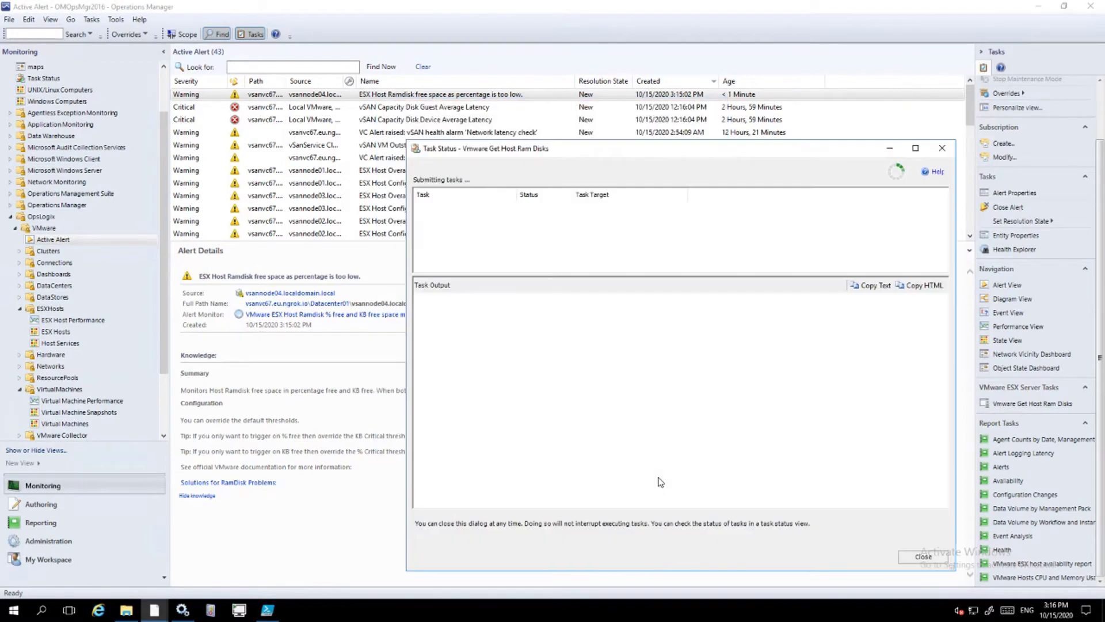
pyautogui.moveTo(655, 149); pyautogui.dragTo(556, 101)
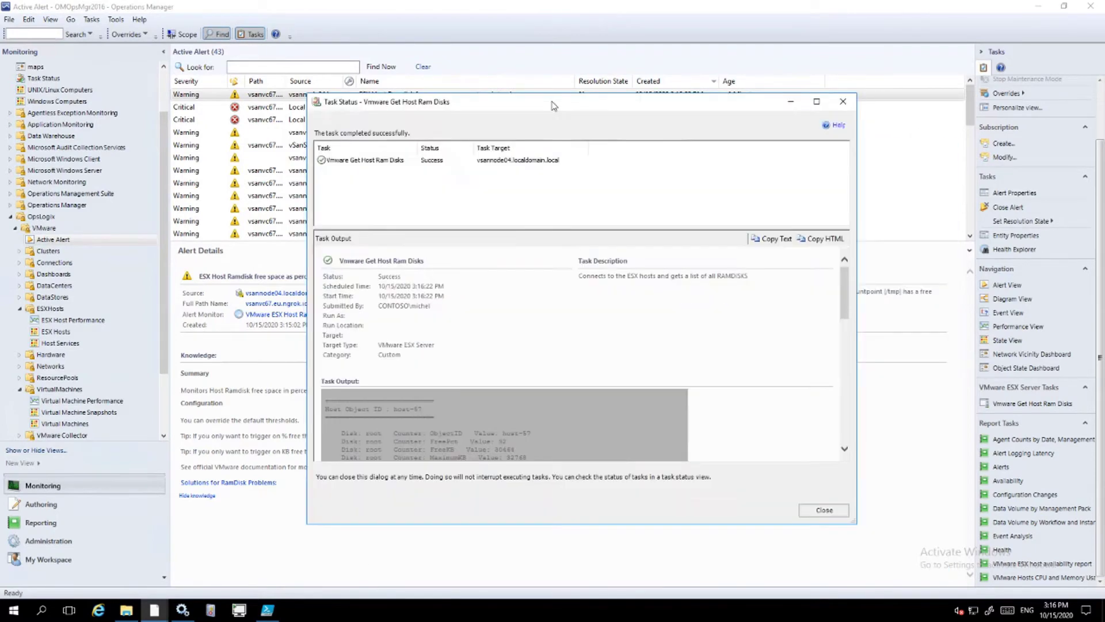
pyautogui.moveTo(845, 287); pyautogui.dragTo(847, 348)
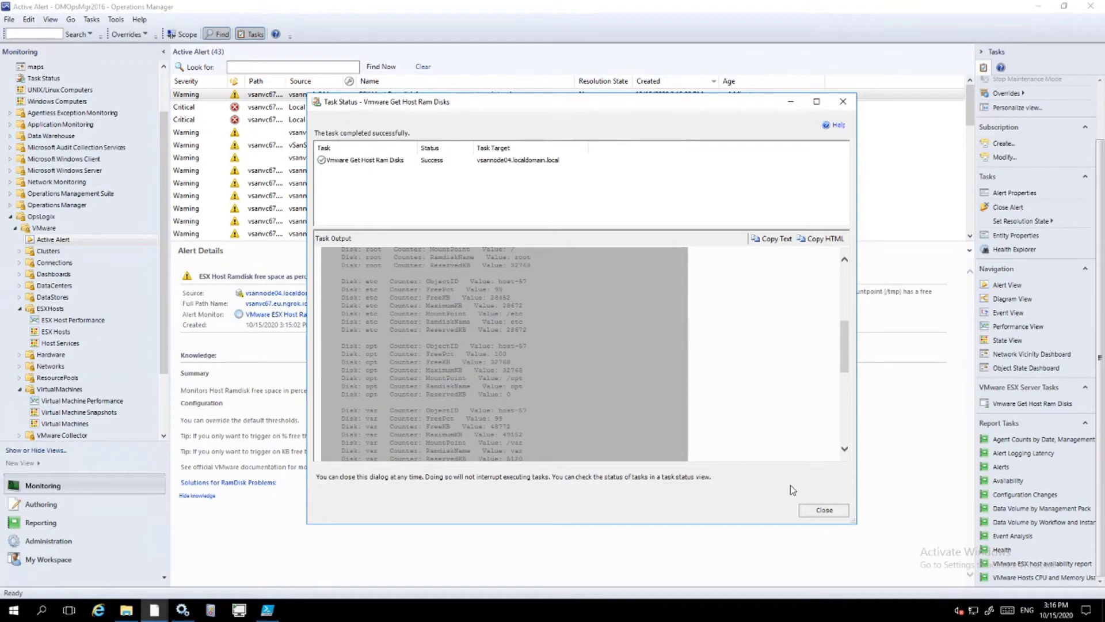
pyautogui.click(835, 512)
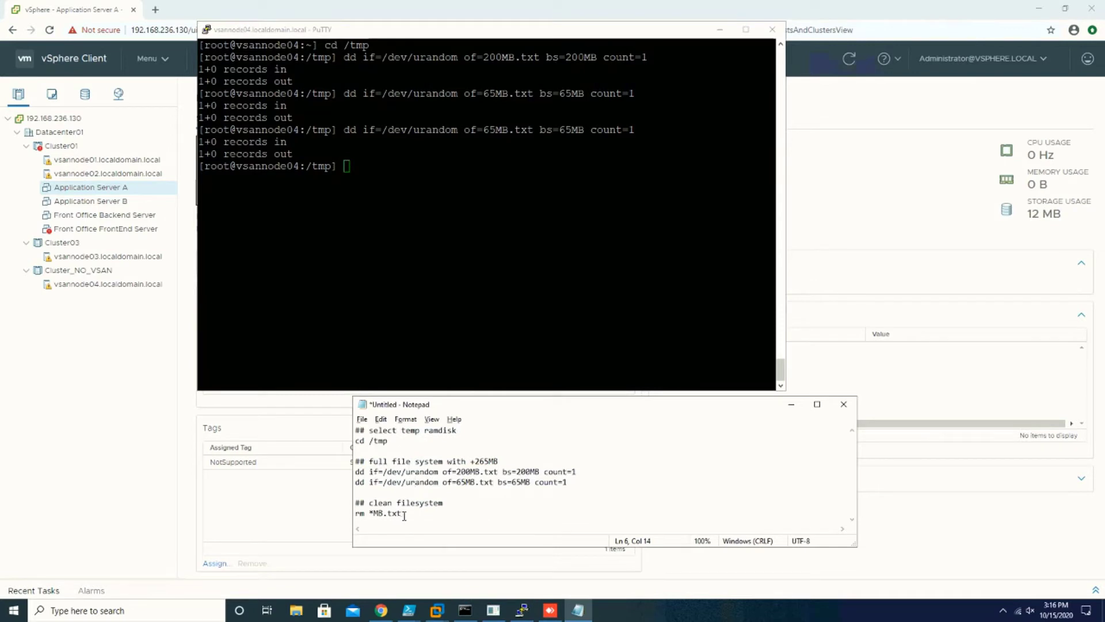
# Switch to the PuTTY session and run rm *MB.txt, copied from the Notepad notes, to clean the /tmp filesystem.
pyautogui.moveTo(402, 513); pyautogui.dragTo(356, 513)
pyautogui.hotkey('ctrl', 'c')
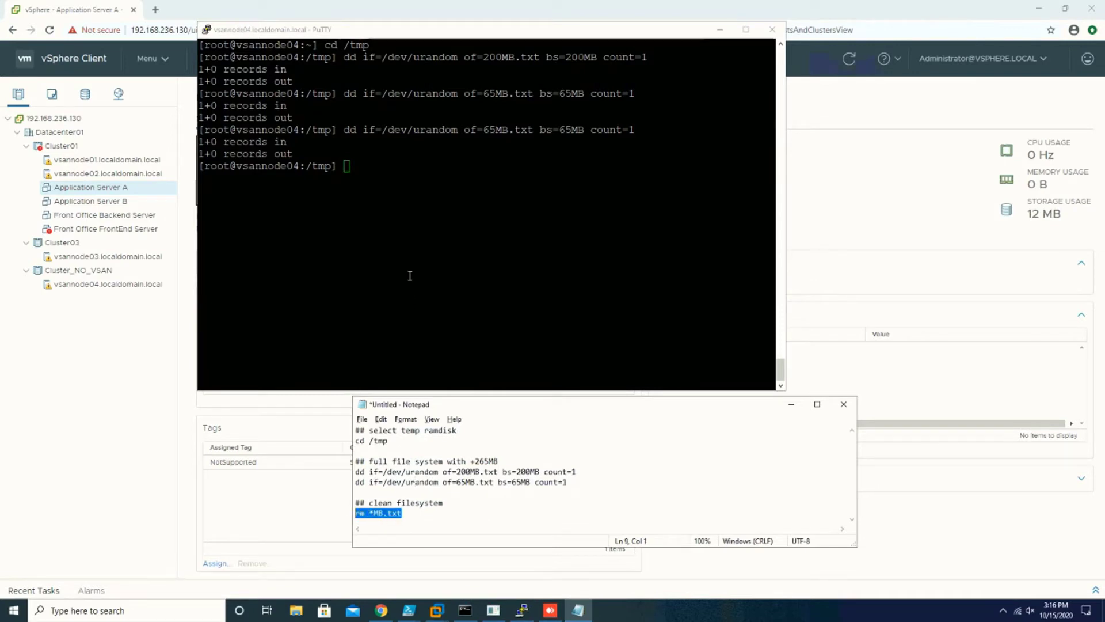
pyautogui.click(410, 257)
pyautogui.rightClick(410, 256)
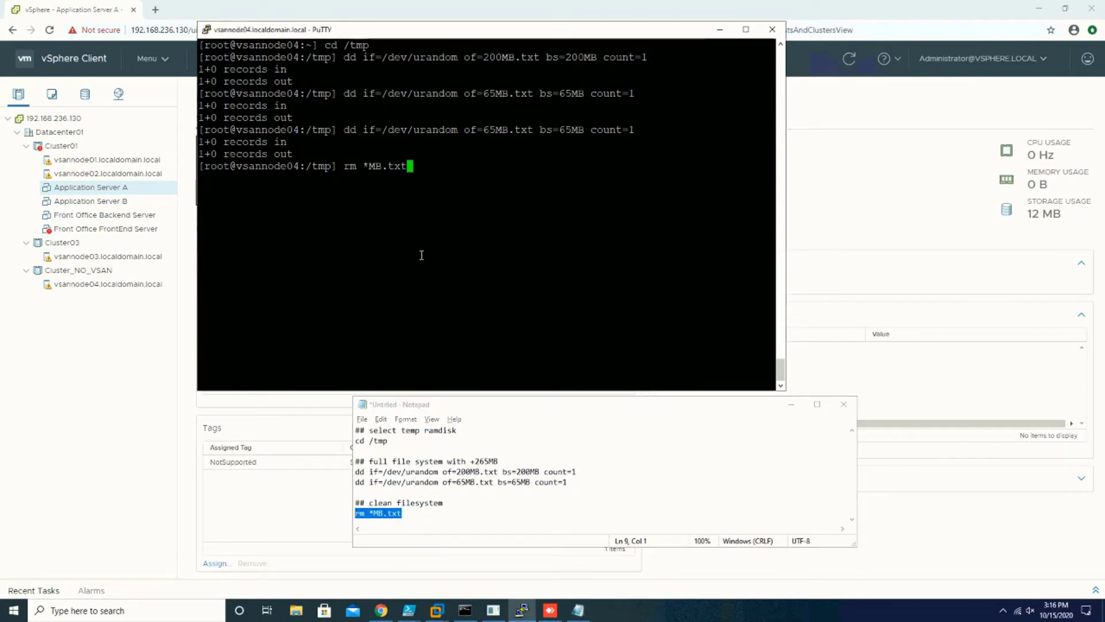
pyautogui.press('Return')
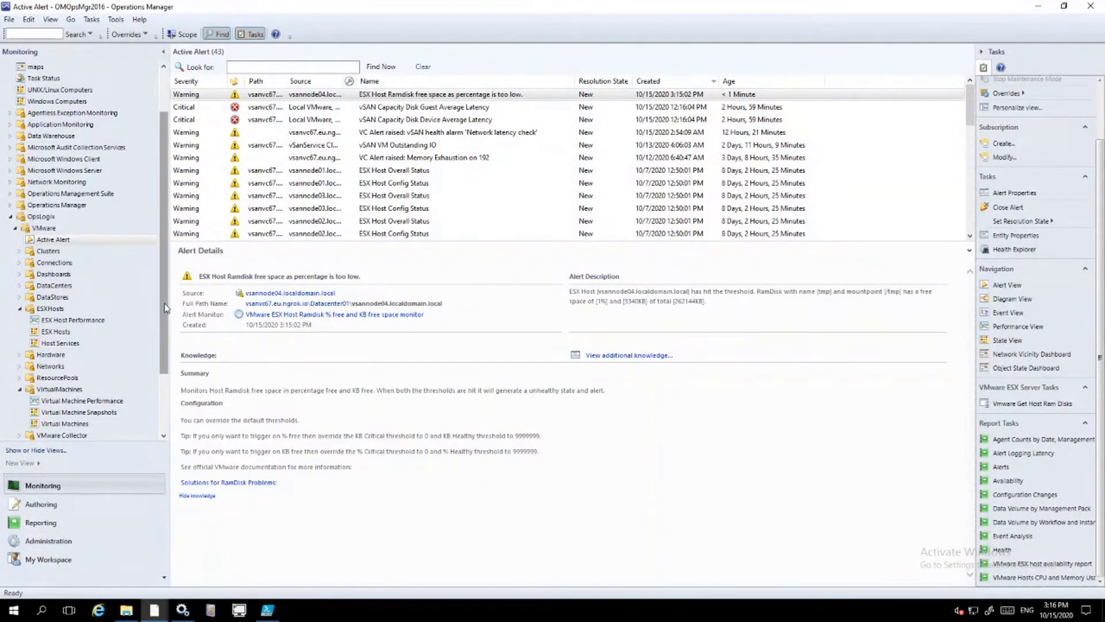
# Return to Operations Manager, check vsannode04's unhealthy monitors in Health Explorer from the Ramdisk alert, and close Health Explorer.
pyautogui.moveTo(166, 308); pyautogui.dragTo(165, 361)
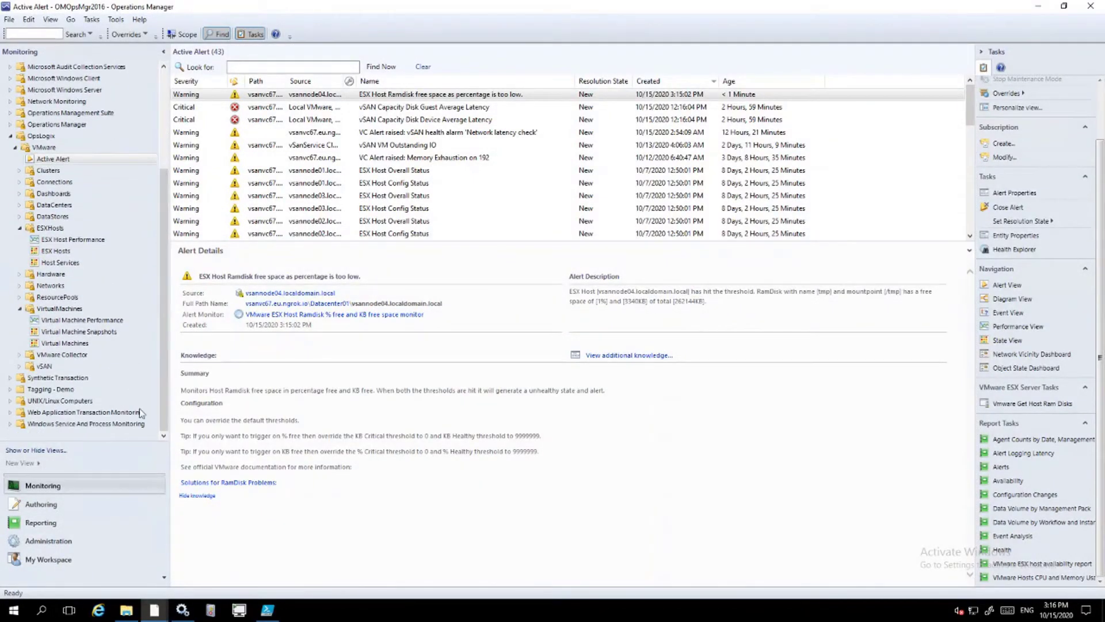
pyautogui.rightClick(363, 100)
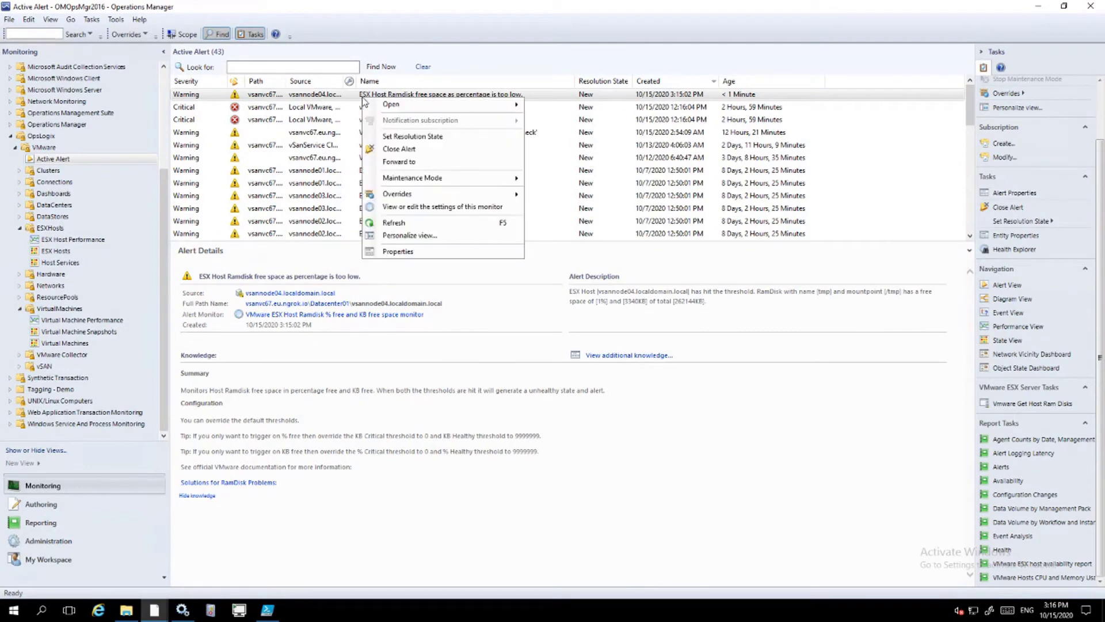
pyautogui.moveTo(484, 109)
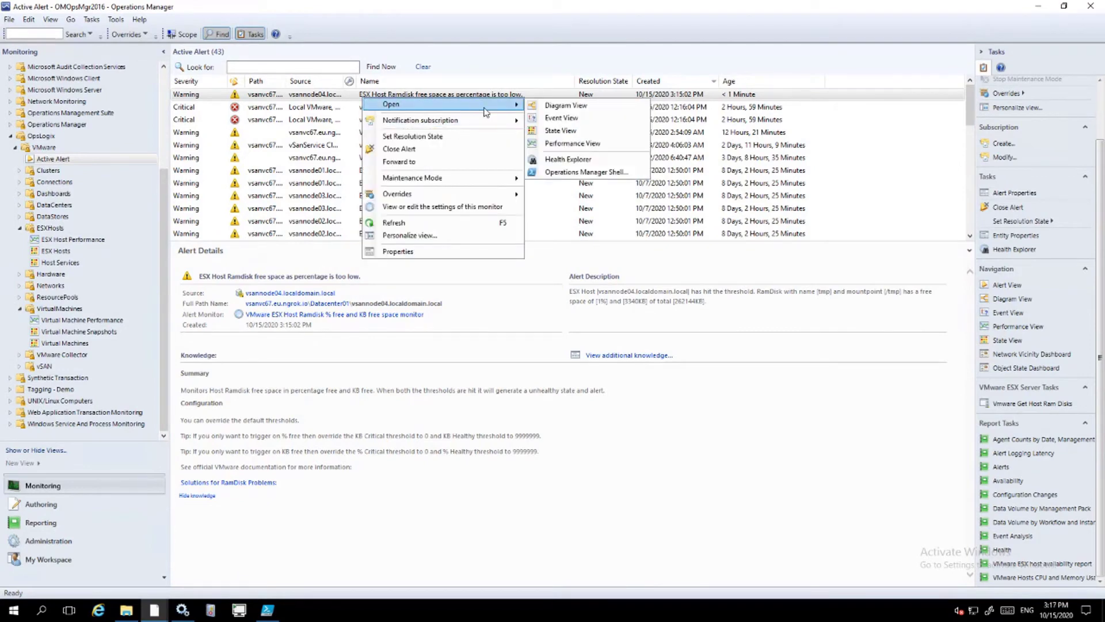
pyautogui.click(598, 160)
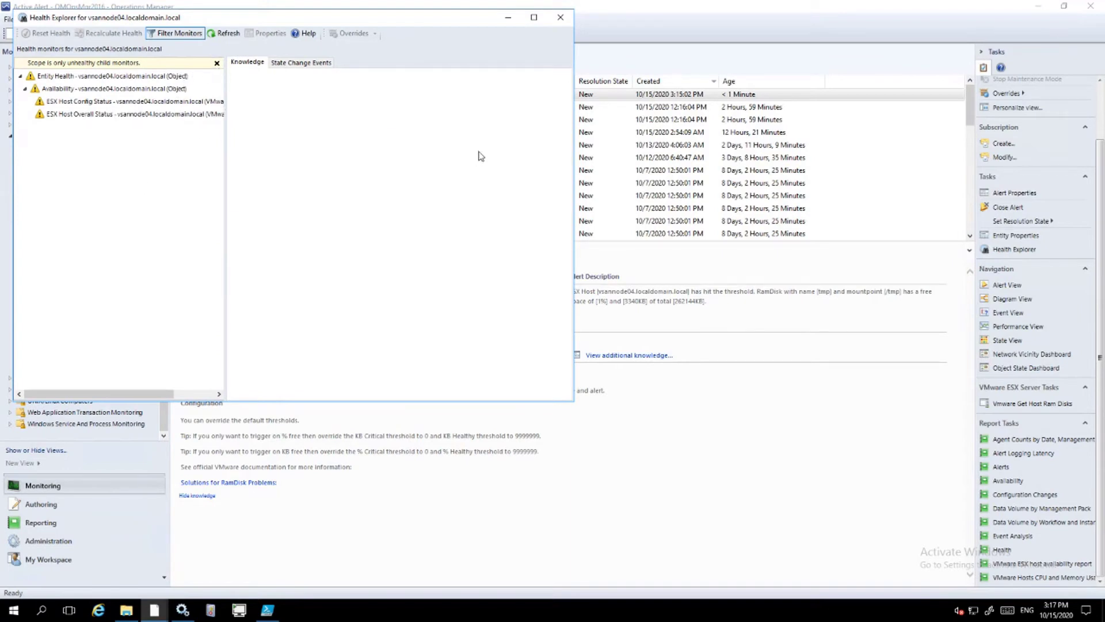
pyautogui.moveTo(460, 18)
pyautogui.mouseDown()
pyautogui.moveTo(546, 89)
pyautogui.moveTo(649, 102)
pyautogui.mouseUp()
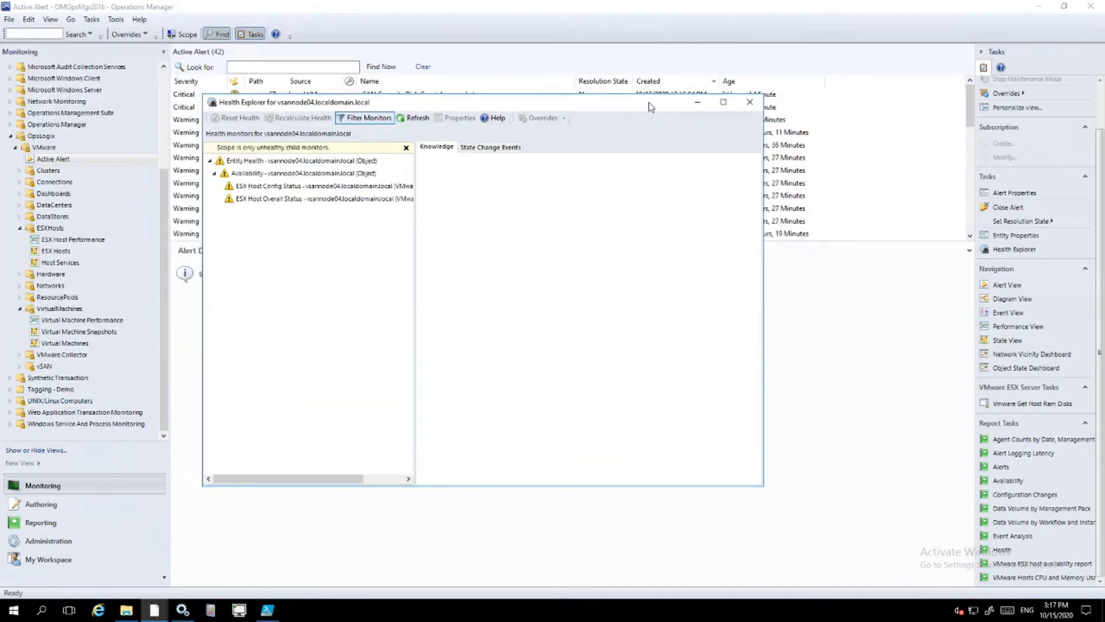
pyautogui.click(747, 106)
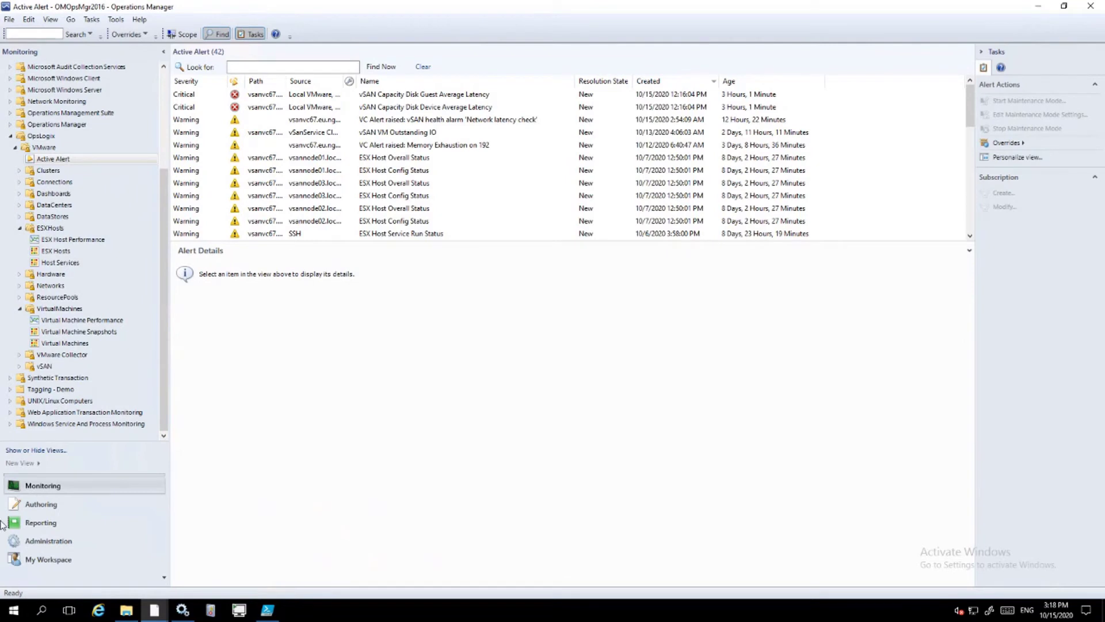
# Open the Cluster Overcommitment Dashboard and launch Health Explorer for Cluster01 from the Top Datastore Overcommitment % list.
pyautogui.click(20, 194)
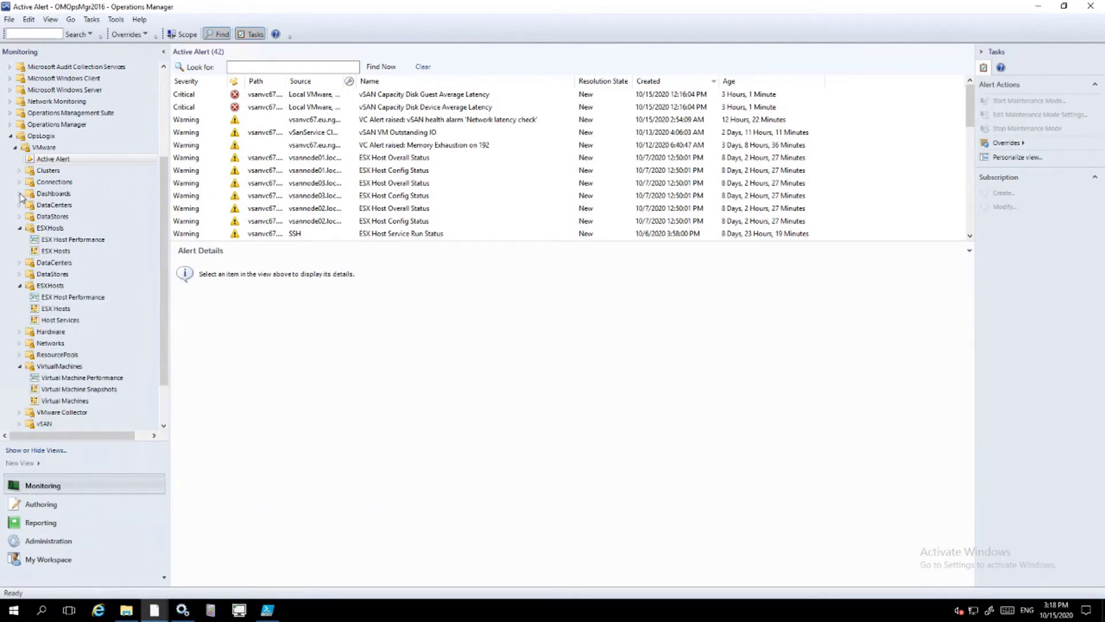
pyautogui.click(60, 205)
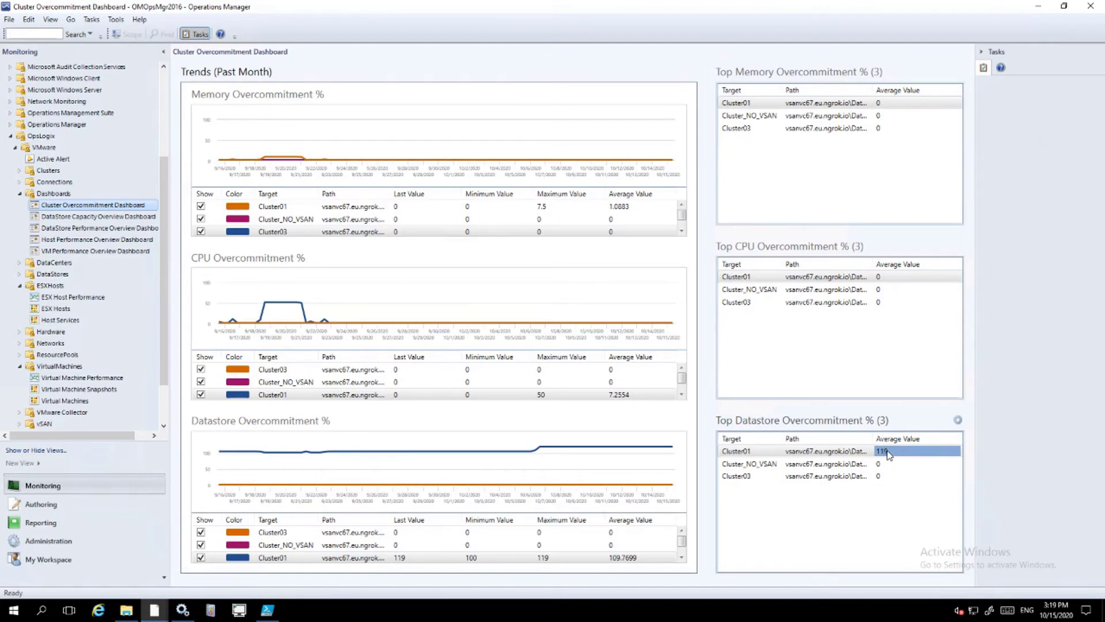
pyautogui.rightClick(863, 454)
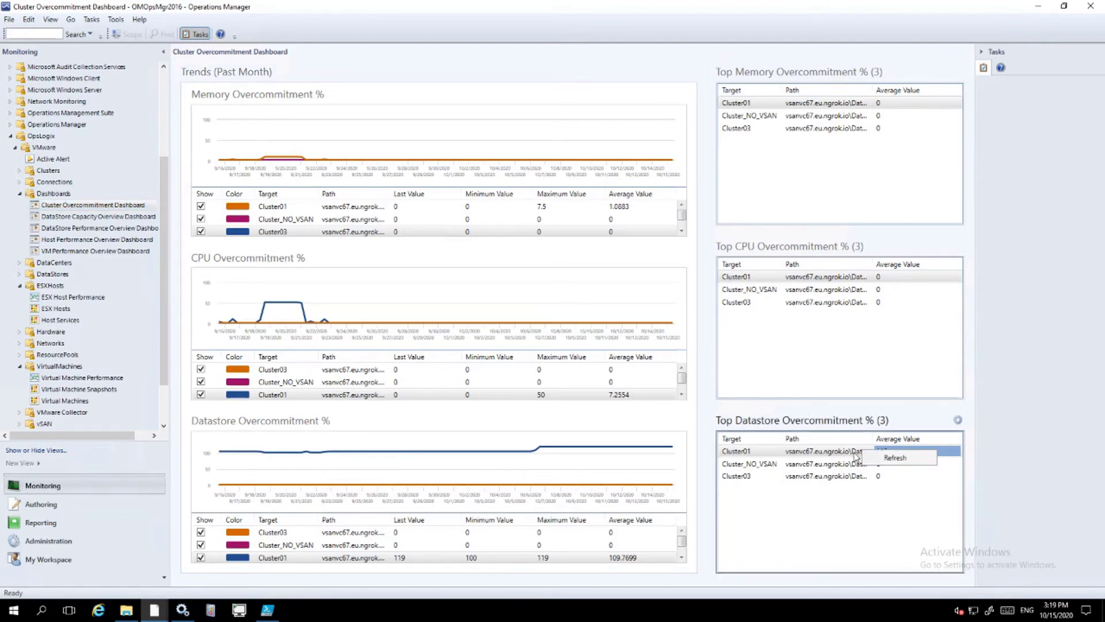
pyautogui.click(898, 470)
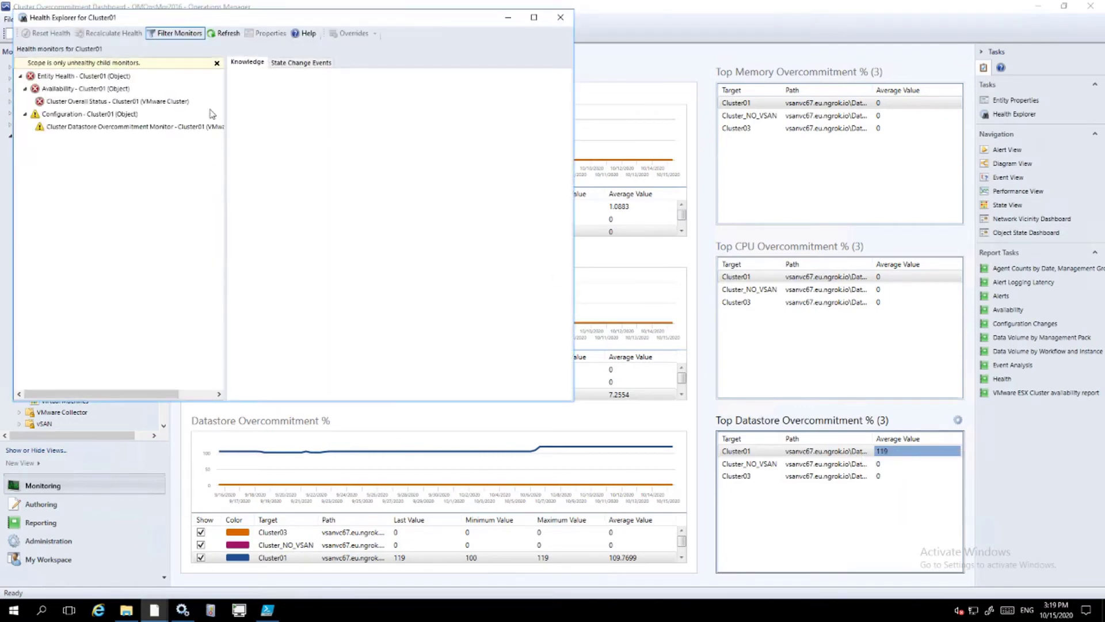
# Examine the latest state change event of the Cluster Datastore Overcommitment Monitor, checking its OvercommitTopN value, and close Health Explorer.
pyautogui.click(89, 128)
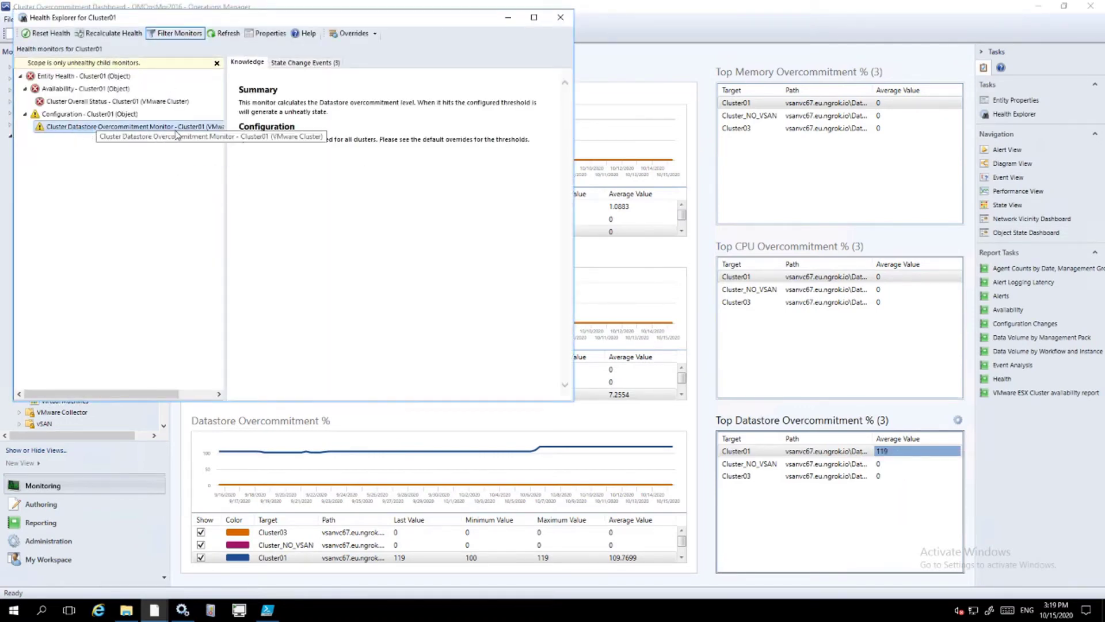
pyautogui.click(320, 62)
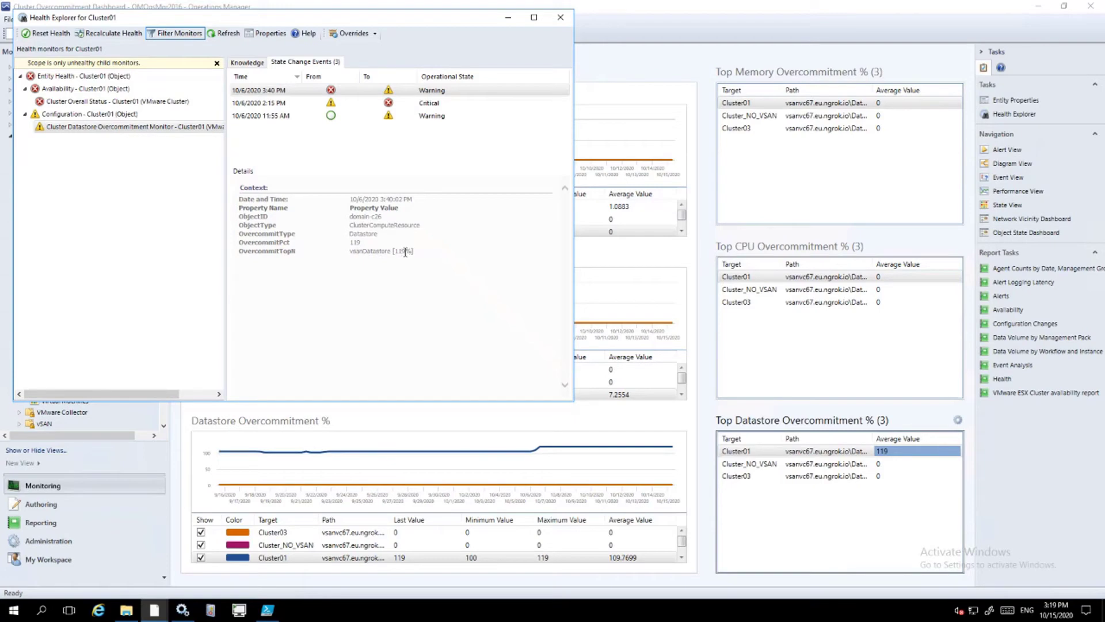
pyautogui.moveTo(395, 251); pyautogui.dragTo(405, 252)
pyautogui.click(561, 20)
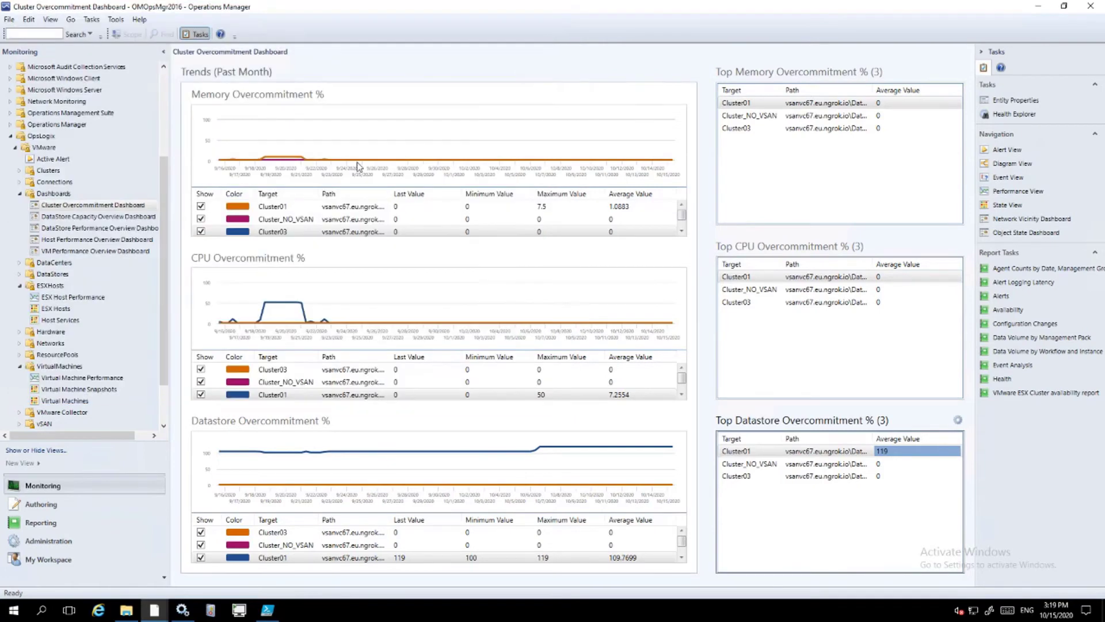
# Find the Cluster Datastore Overcommitment Monitor alert for Cluster01 among the active VMware alerts and read its description.
pyautogui.click(61, 159)
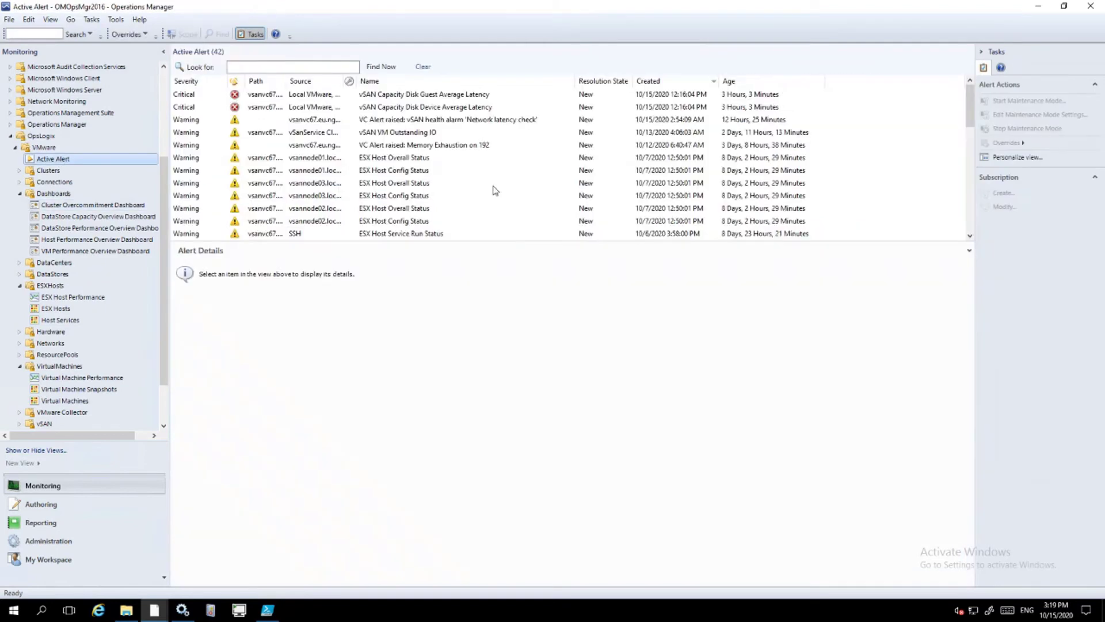
pyautogui.moveTo(970, 131); pyautogui.dragTo(970, 226)
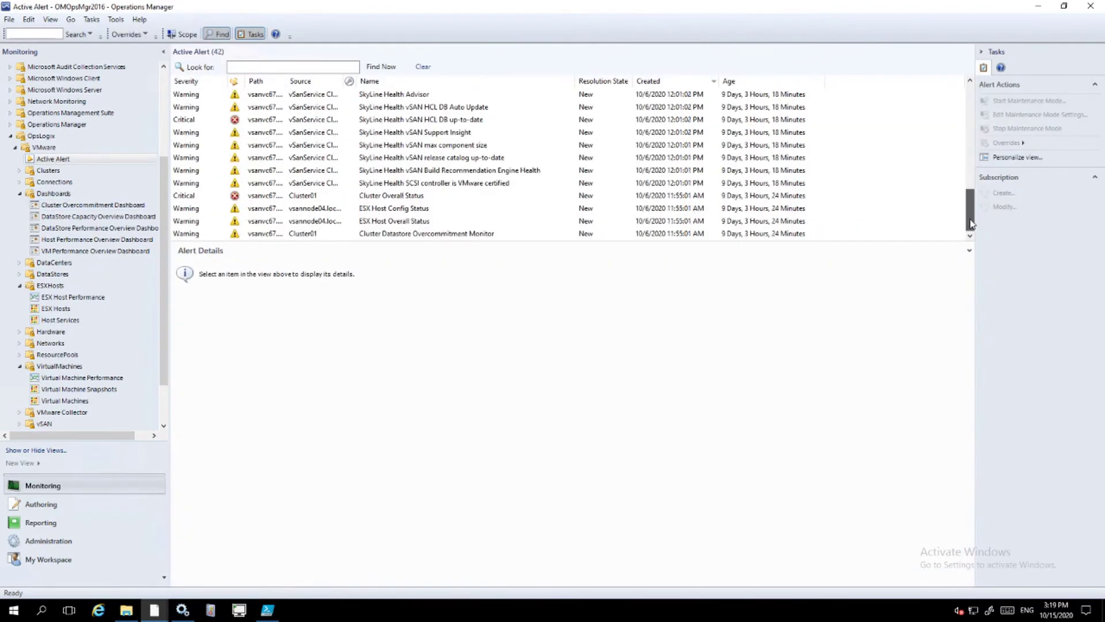
pyautogui.click(475, 234)
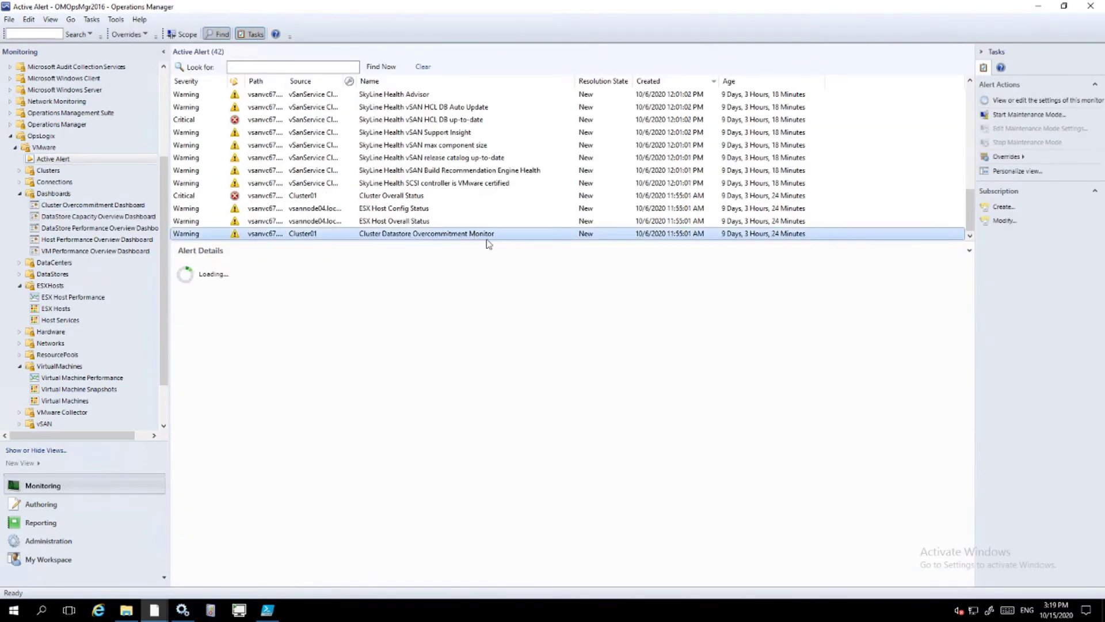
pyautogui.moveTo(787, 303); pyautogui.dragTo(576, 298)
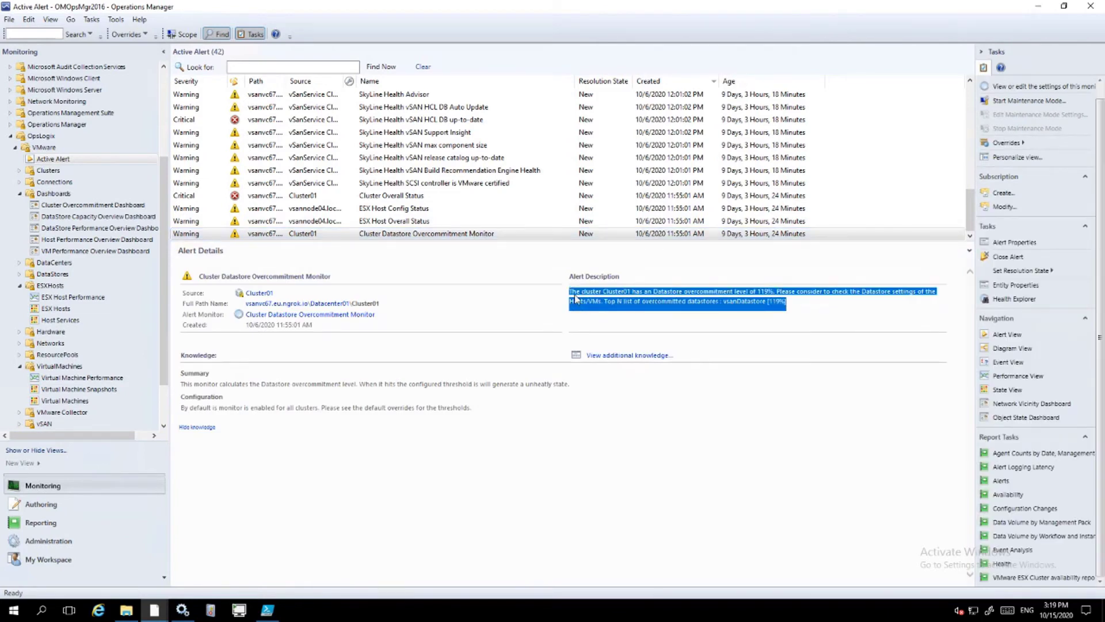
pyautogui.click(822, 309)
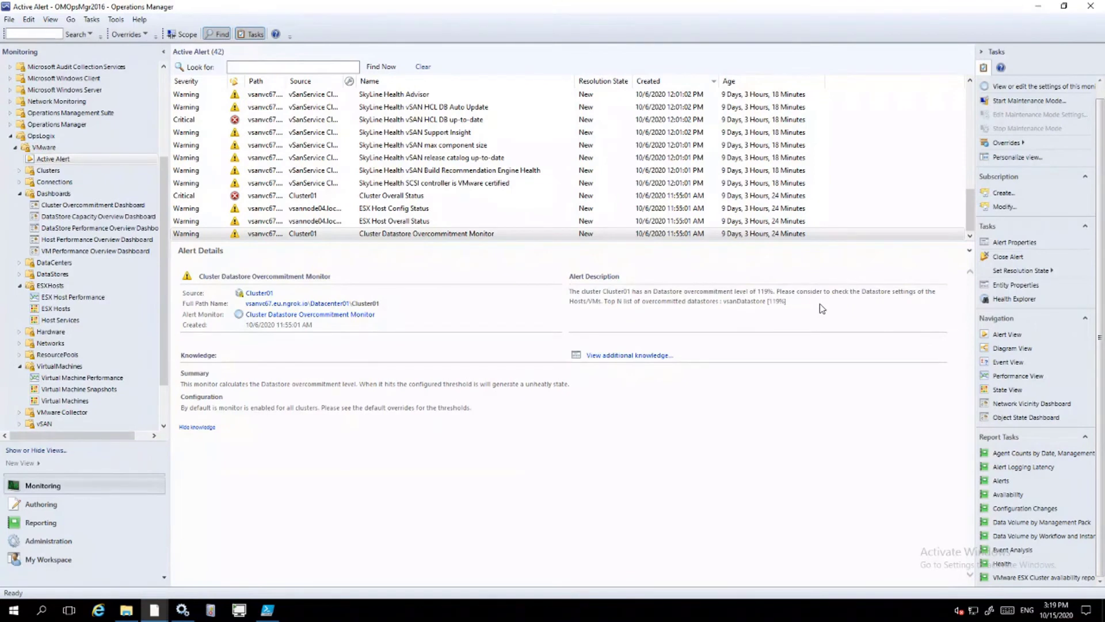
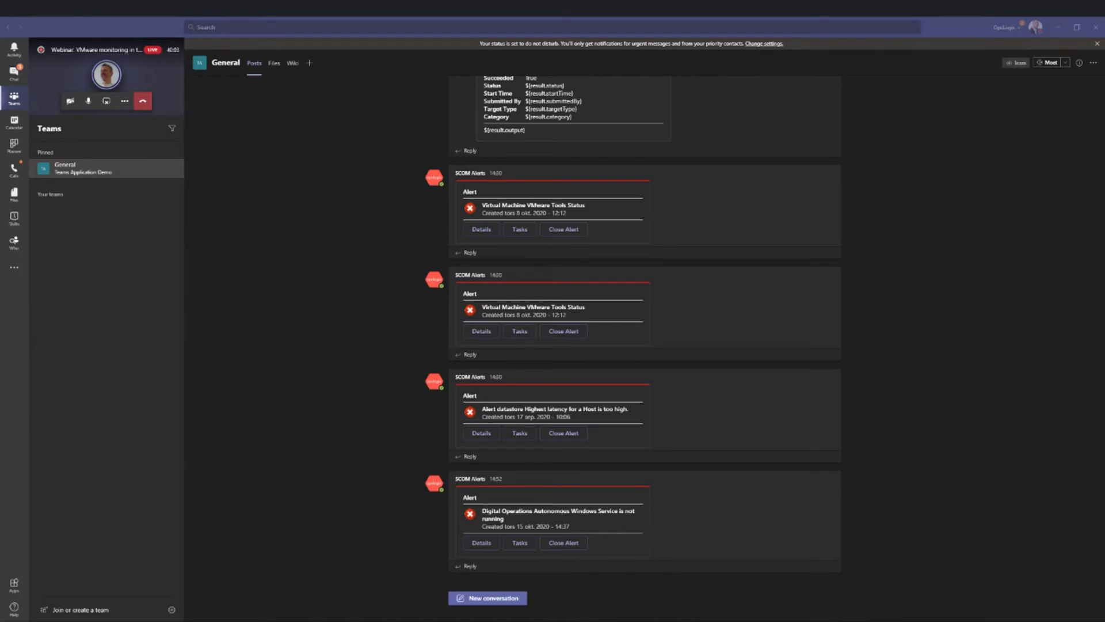
# In the Microsoft Teams General channel, view the details of the Digital Operations Autonomous Windows Service alert and identify the affected service.
pyautogui.click(723, 511)
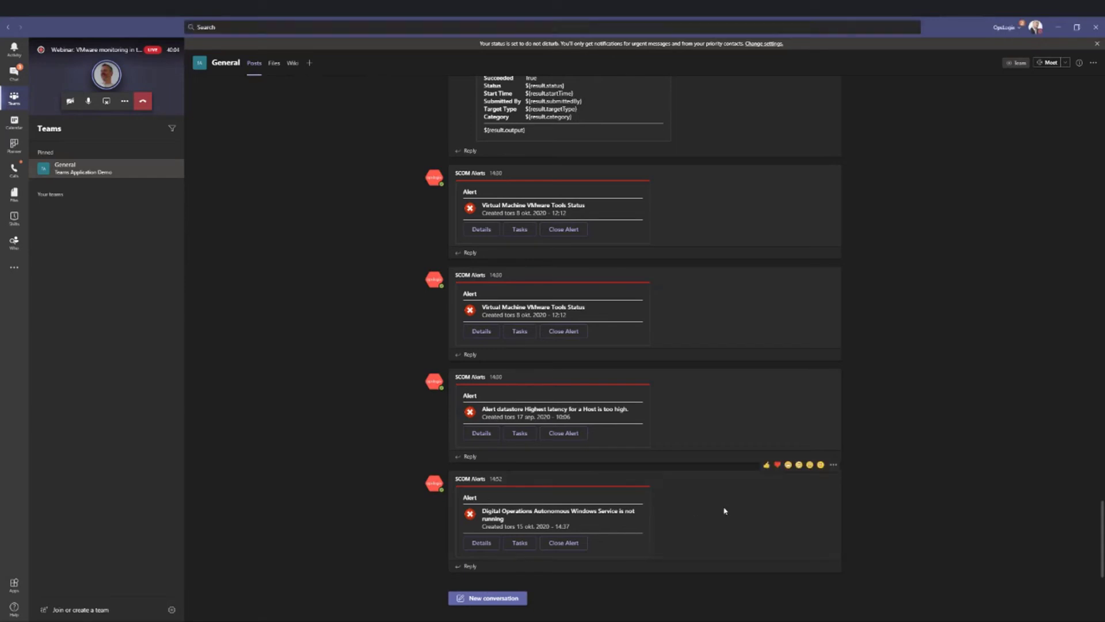
pyautogui.moveTo(725, 511)
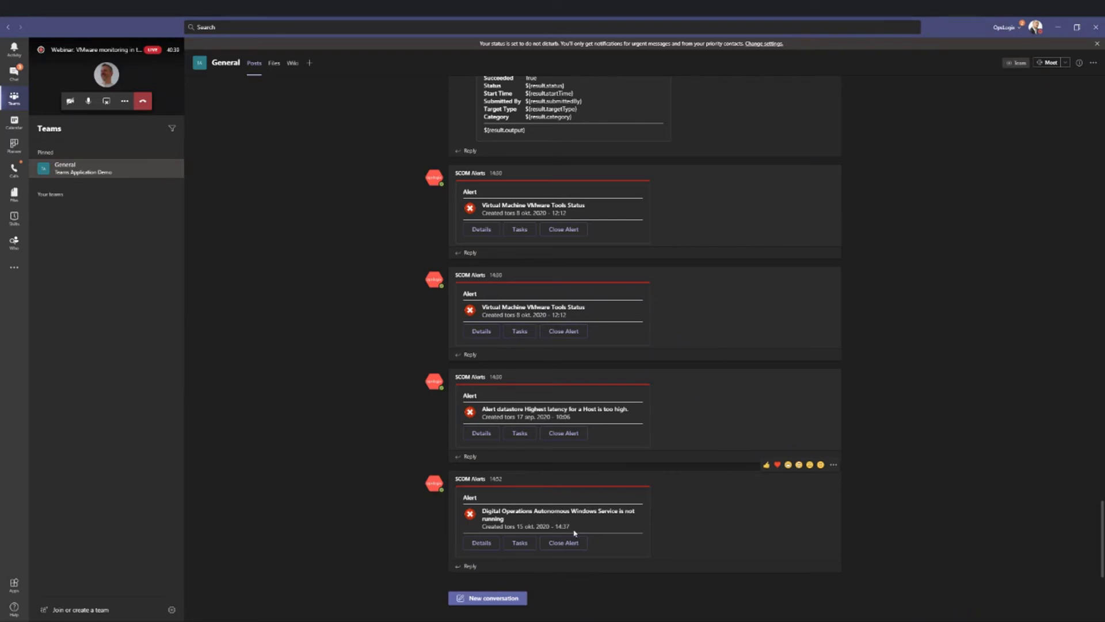
pyautogui.click(485, 545)
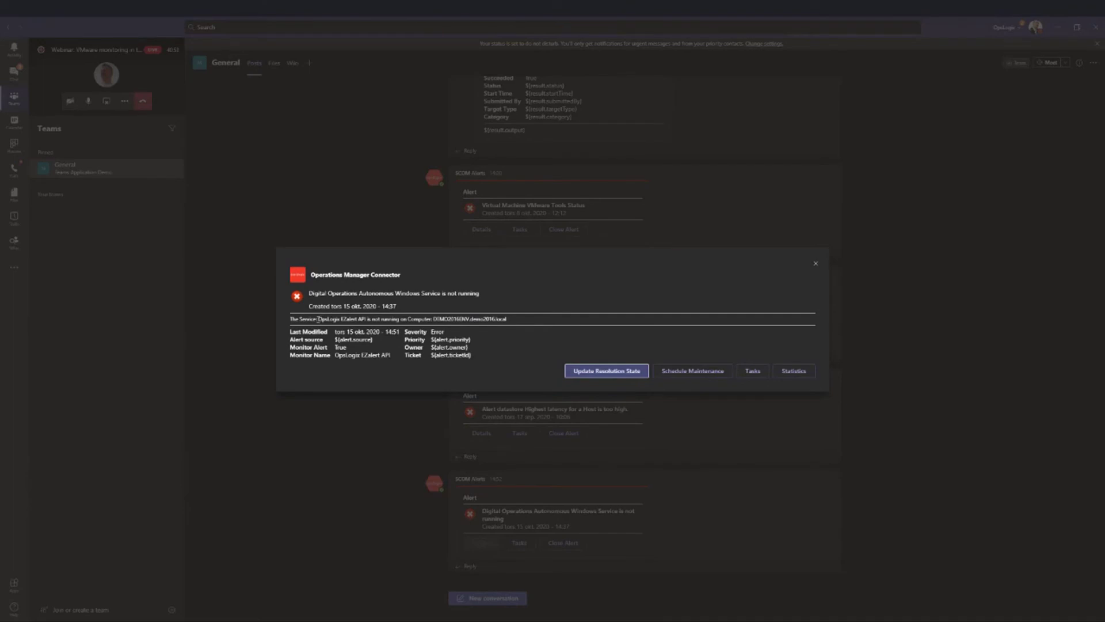
pyautogui.moveTo(318, 319); pyautogui.dragTo(366, 319)
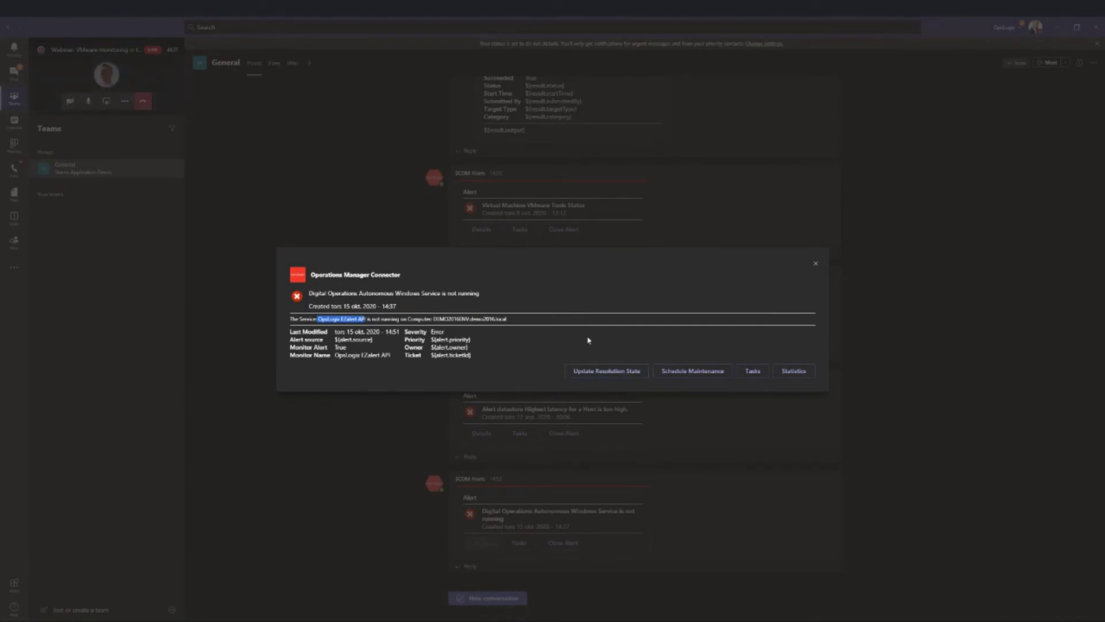
# Select Create ServiceNow Incident (INC) as the alert's new resolution state, and close the alert details without updating.
pyautogui.click(599, 373)
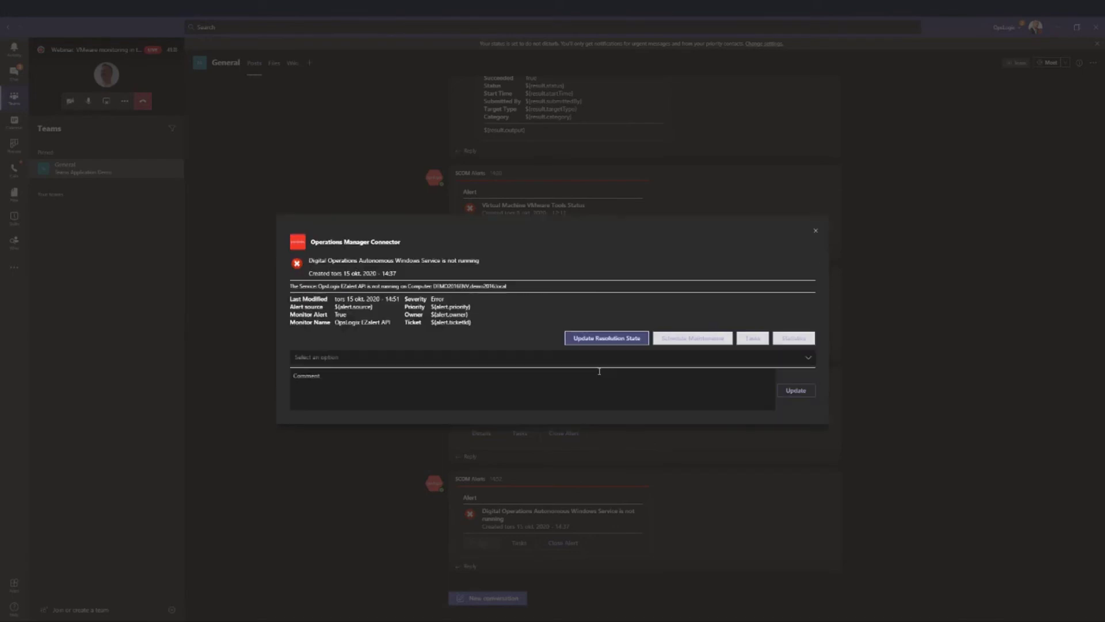
pyautogui.click(456, 359)
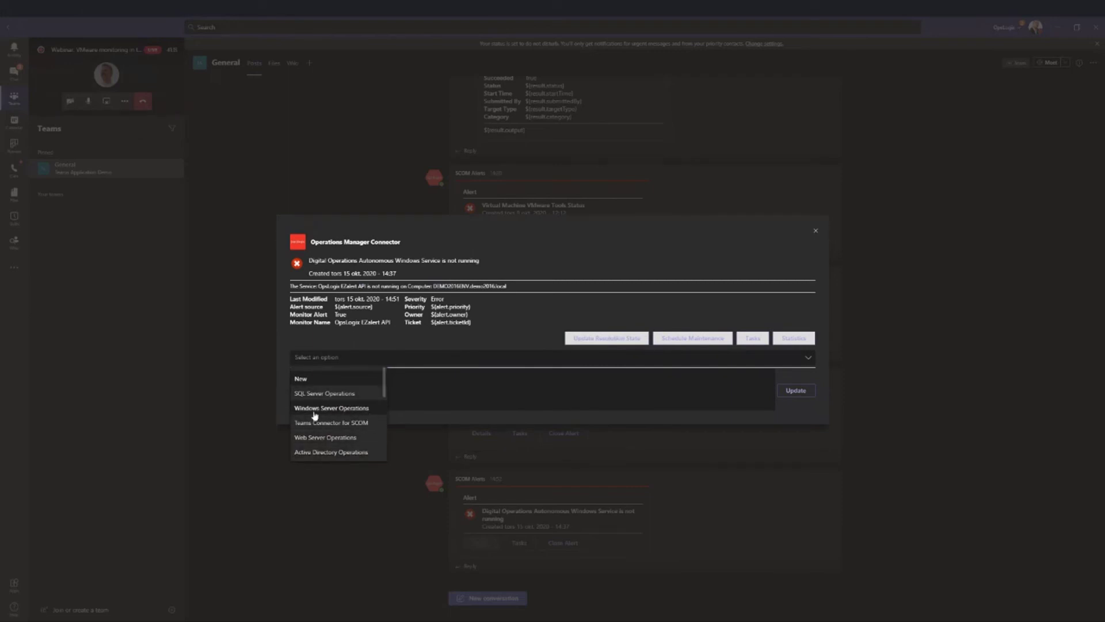
pyautogui.moveTo(385, 380); pyautogui.dragTo(386, 388)
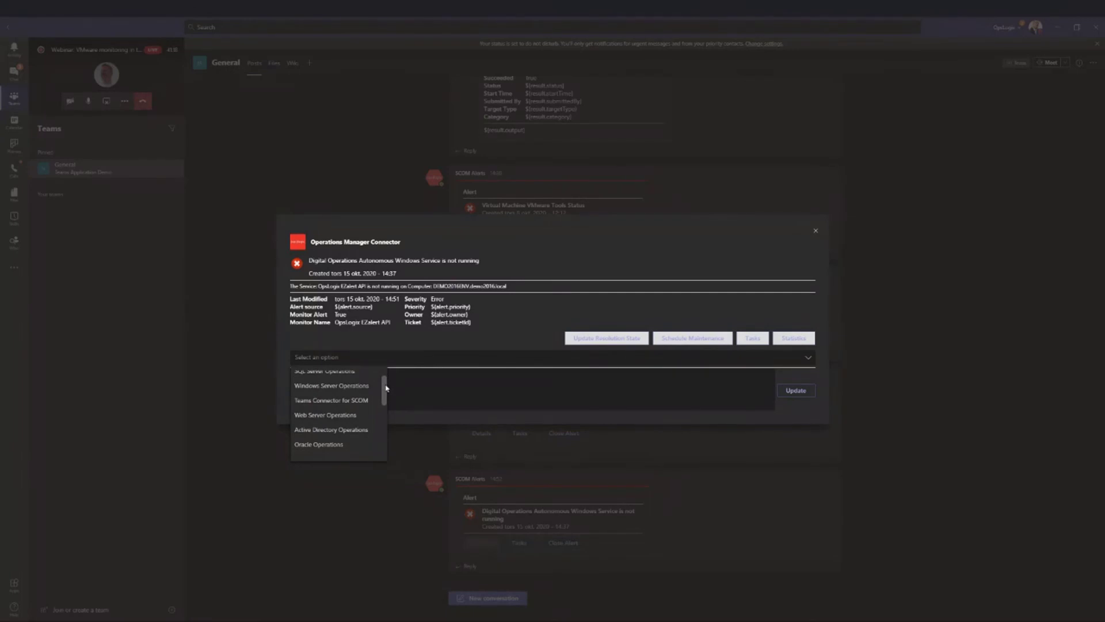
pyautogui.moveTo(386, 388); pyautogui.dragTo(383, 403)
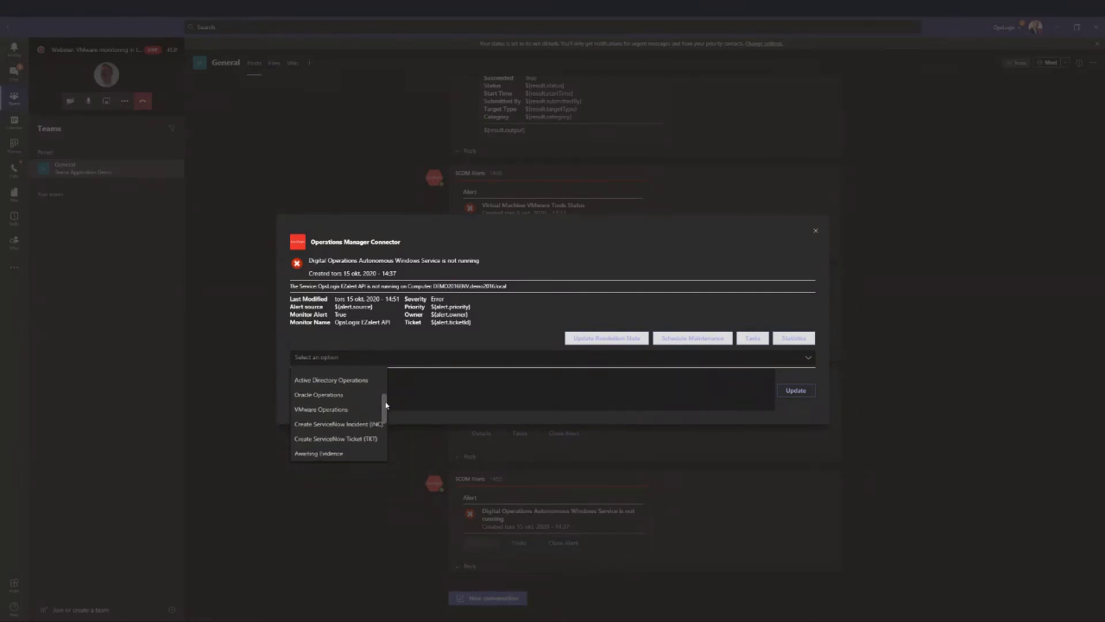
pyautogui.click(336, 425)
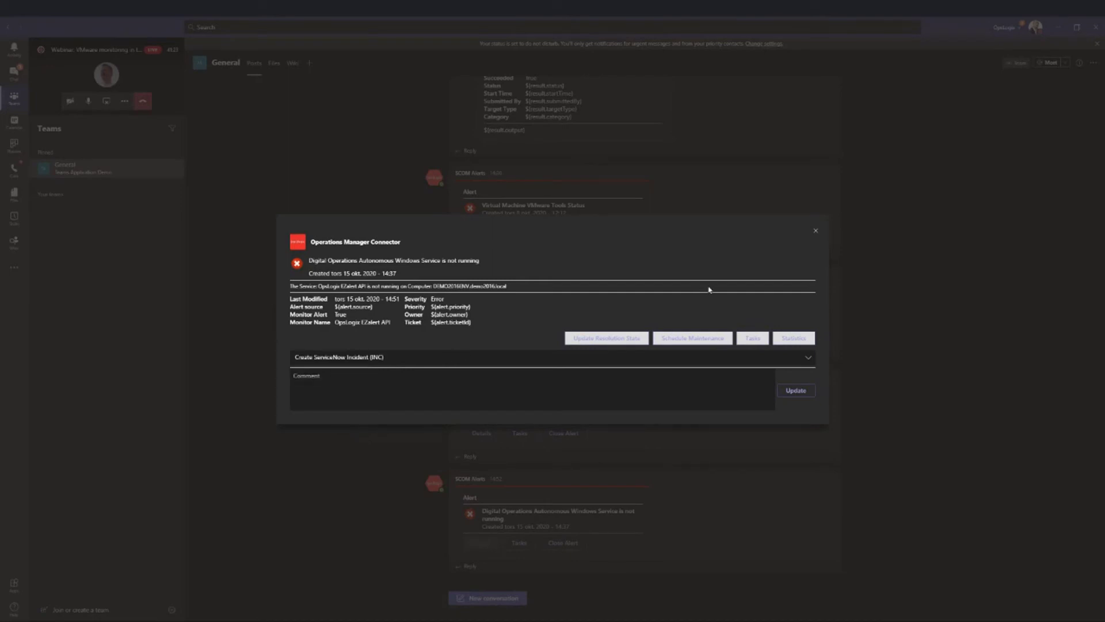
pyautogui.click(816, 231)
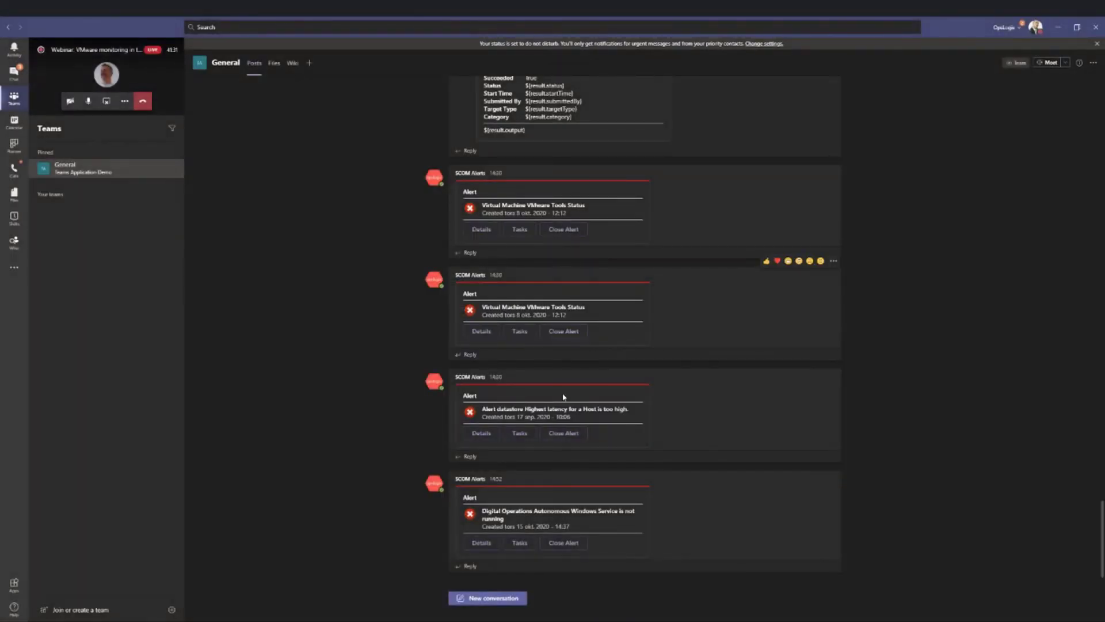
# Reply under the service alert, mentioning the colleague, that the EZalert API Service is not running, its purpose is unknown, and ask whether they are aware.
pyautogui.click(471, 567)
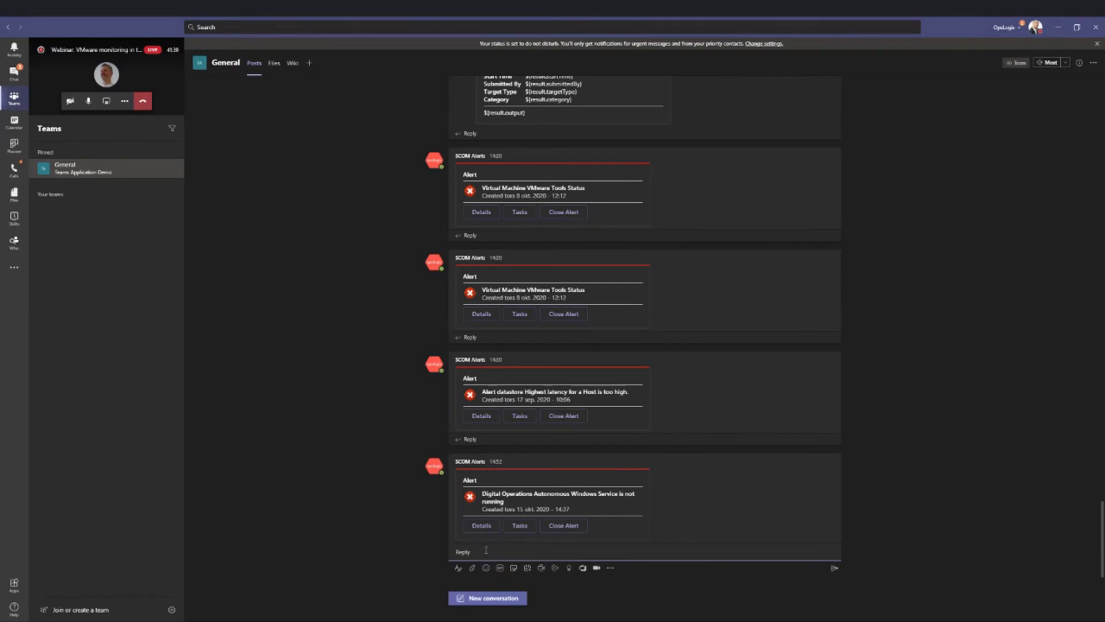
pyautogui.write('@vin')
pyautogui.press('Return')
pyautogui.write("the EZalert API Service is not running. I don't know what the service does. Are you aware that it is not running?")
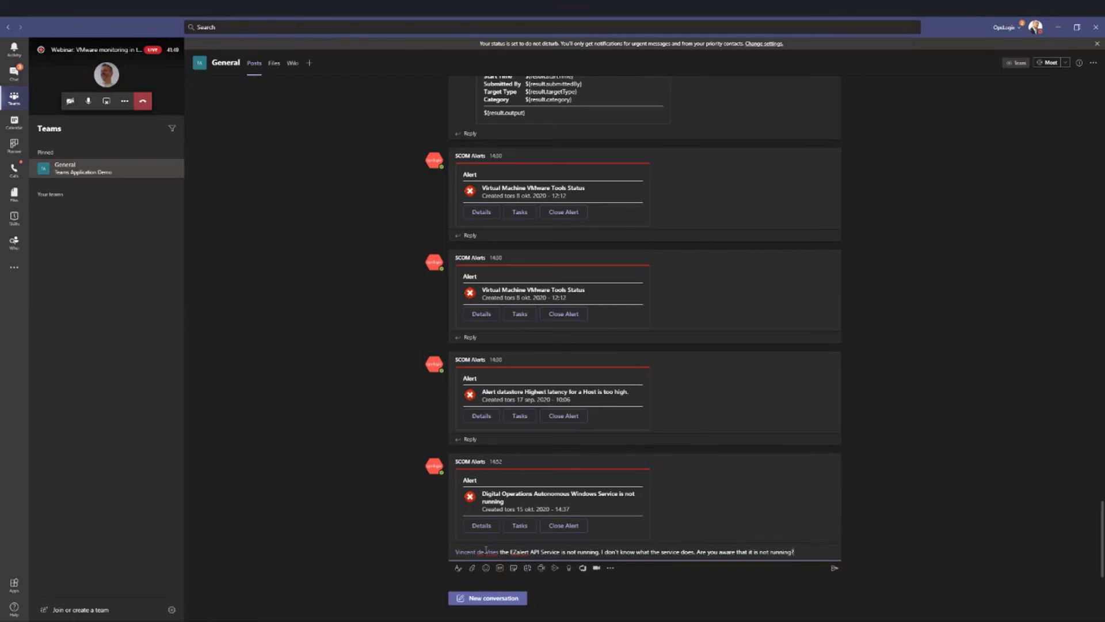
pyautogui.press('Return')
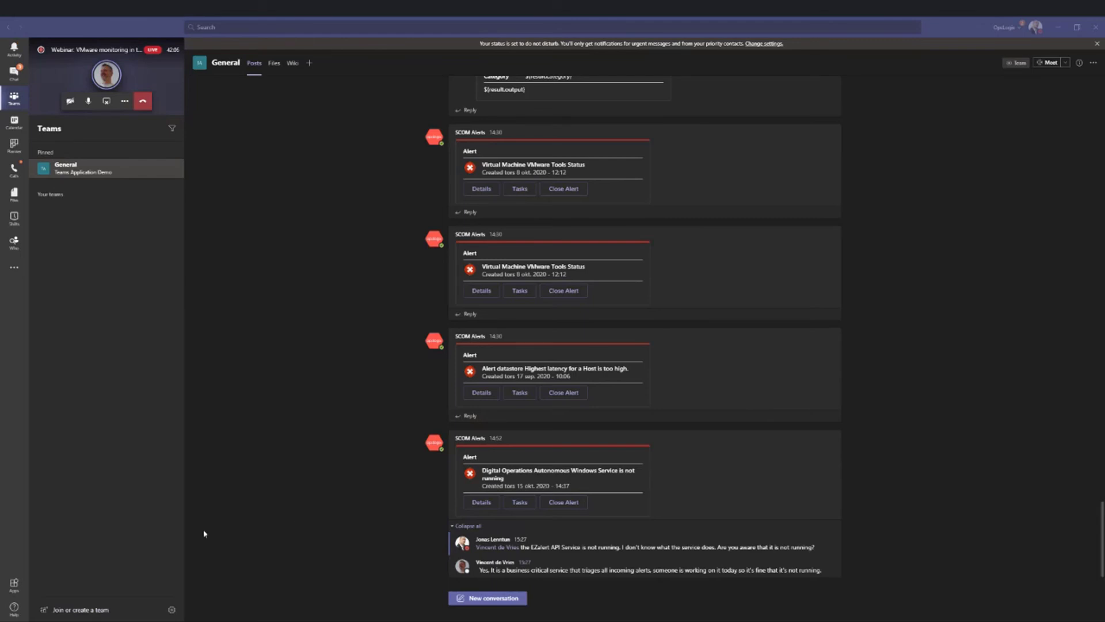
# Reply in the alert thread with "Ok, but I have received an alert for it, so no maintenance was scheduled for it?".
pyautogui.click(433, 560)
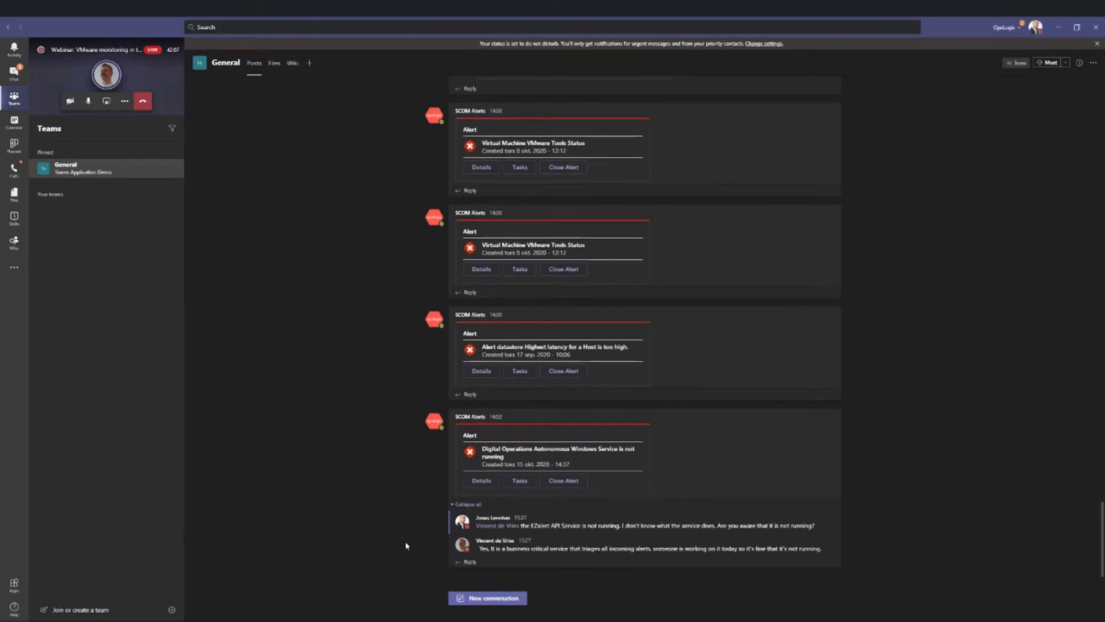
pyautogui.click(470, 565)
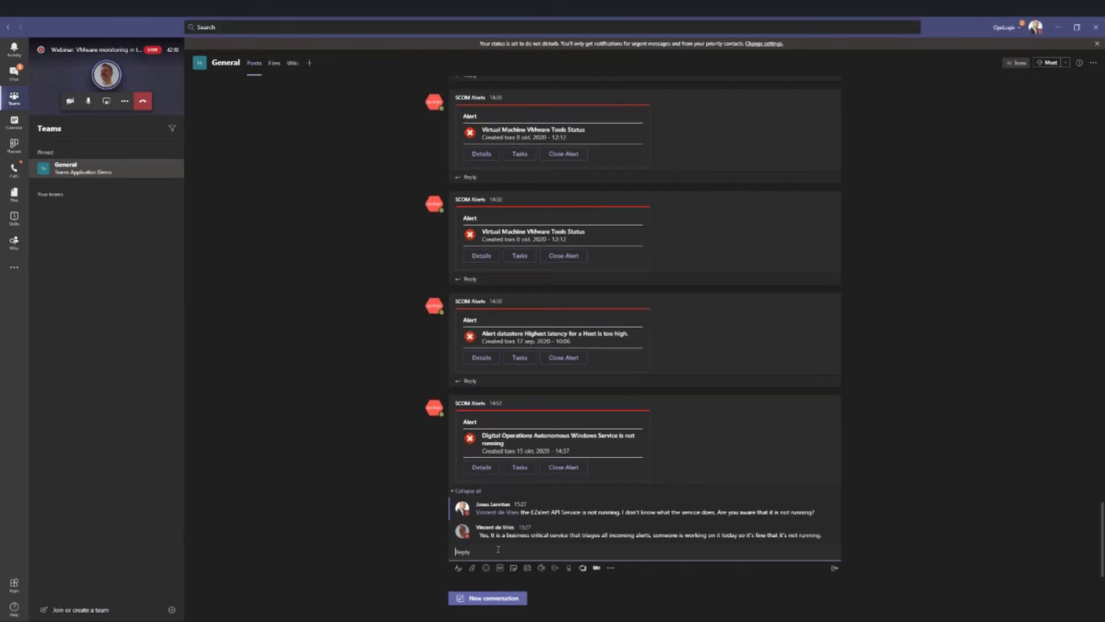
pyautogui.write('Ok, but I have received an alert for it, so no maintenance was scheduled for it?')
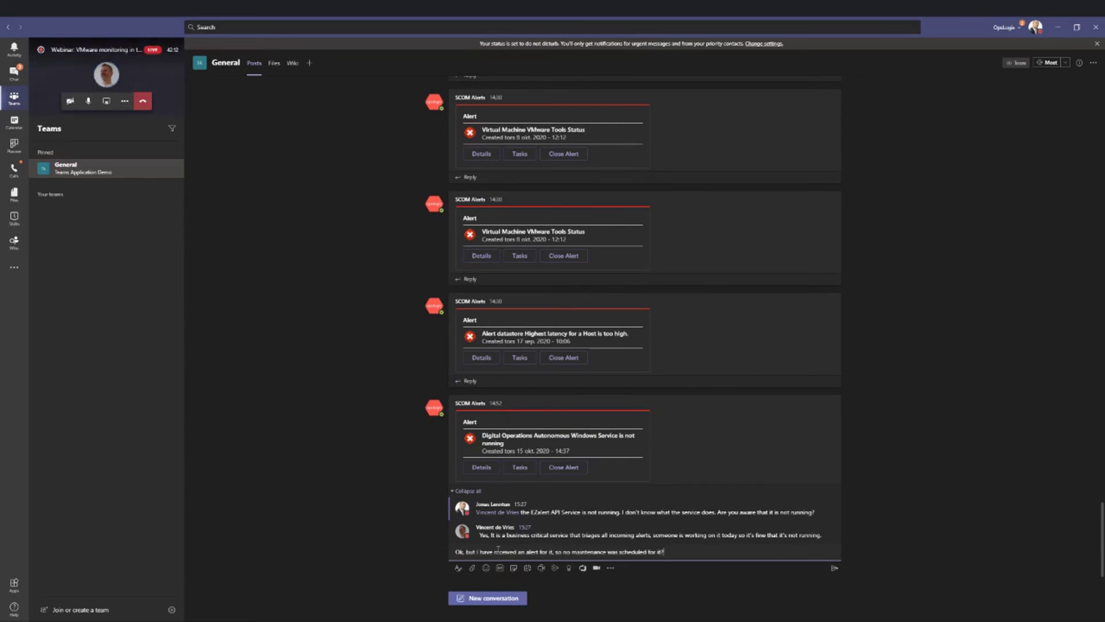
pyautogui.press('Return')
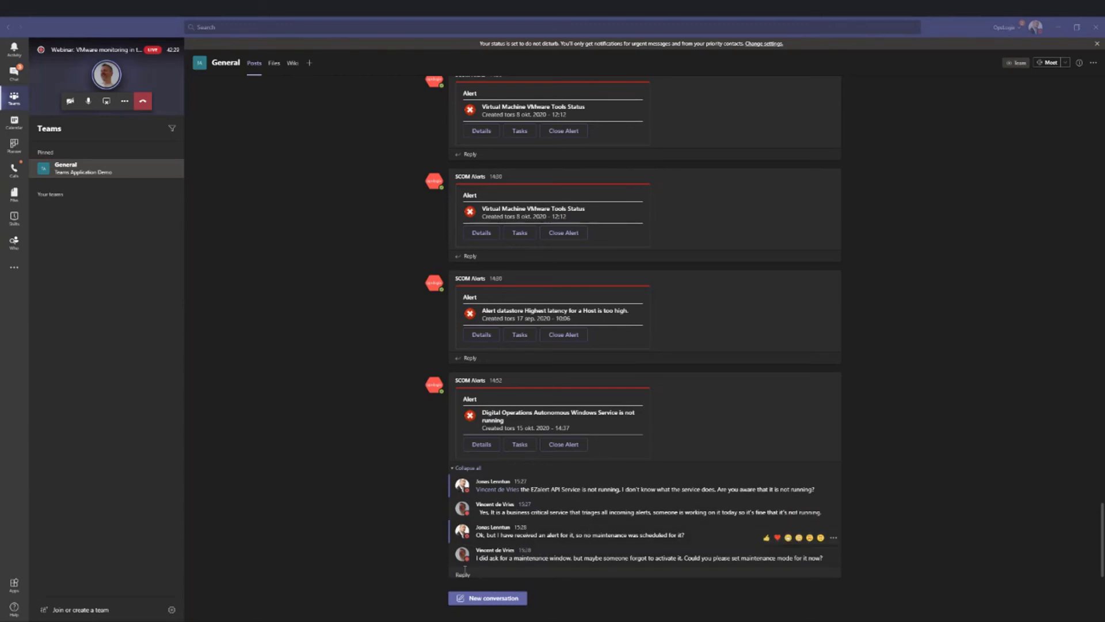
# Reply to the colleague's maintenance request with "Ok, I will put it into maintenance until 16:00".
pyautogui.click(547, 571)
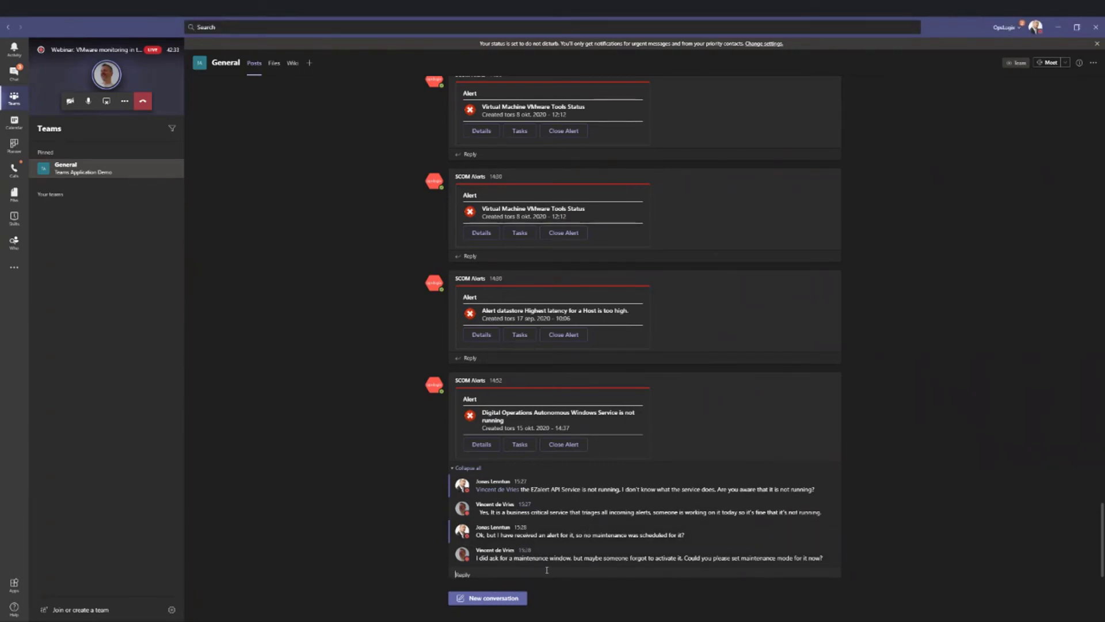
pyautogui.write('Ok, I will put it into maintenance until 16:00')
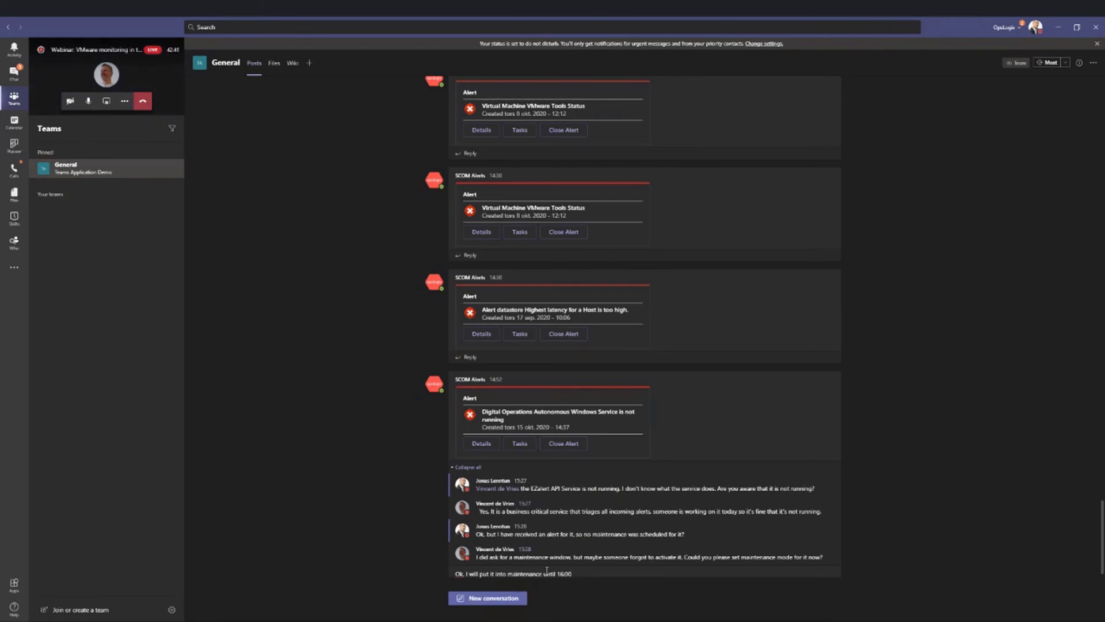
pyautogui.press('Return')
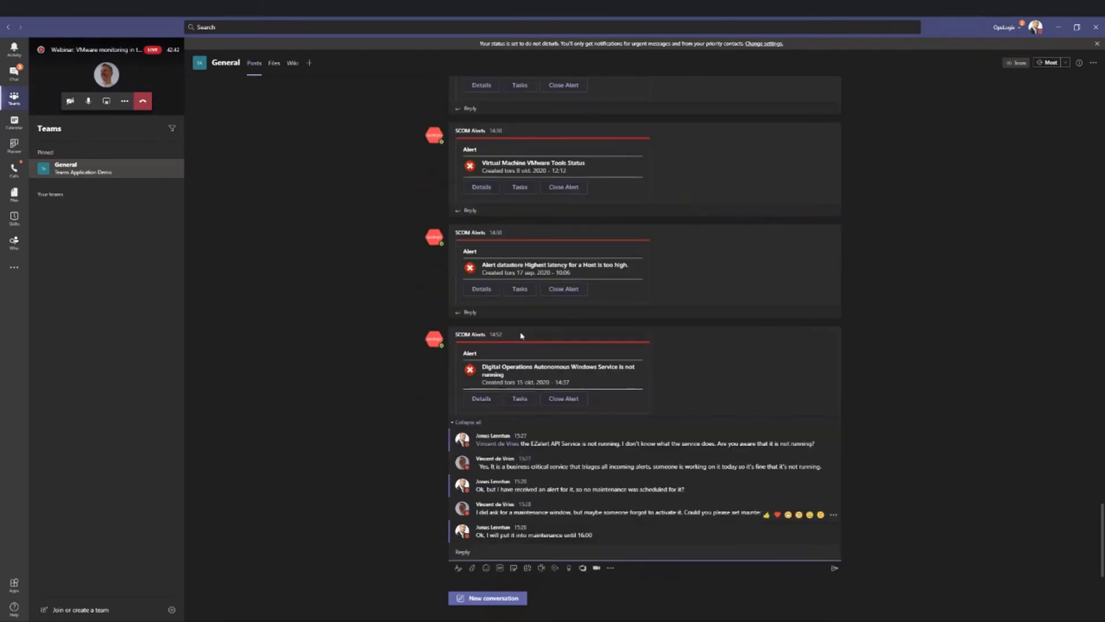
# Open maintenance scheduling from the Digital Operations Autonomous Windows Service alert's details and choose PlannedApplicationMaintenance as the reason.
pyautogui.click(483, 400)
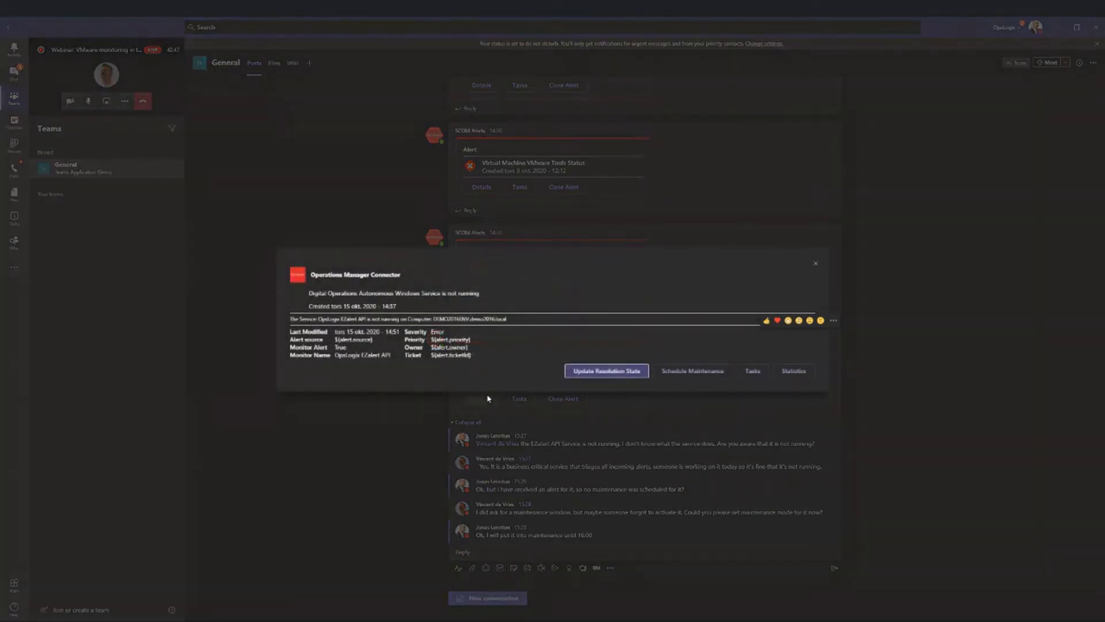
pyautogui.click(690, 372)
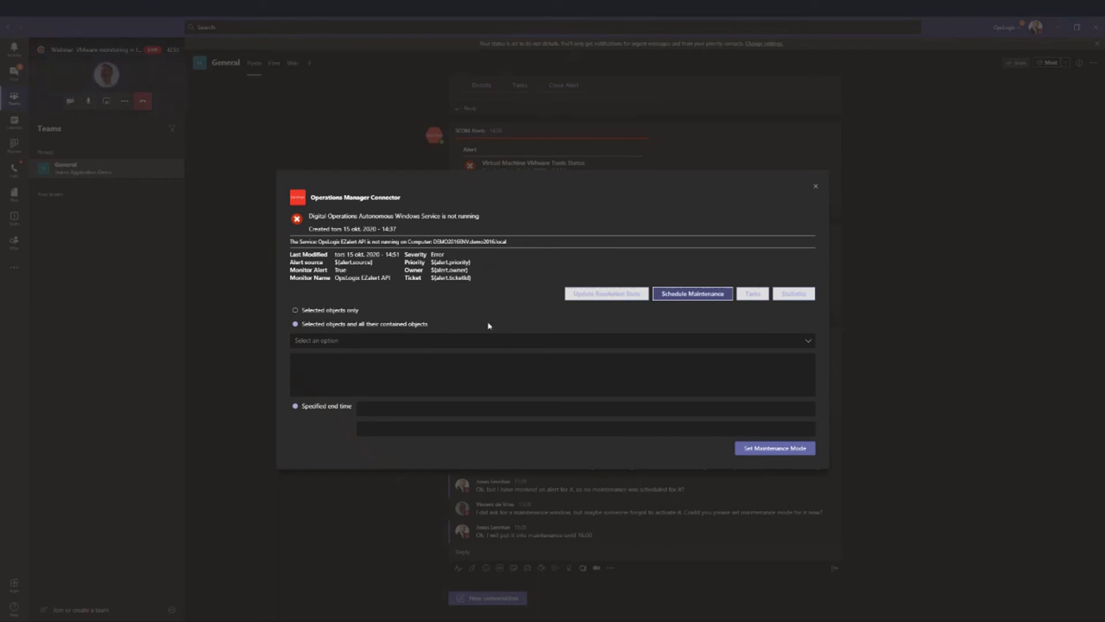
pyautogui.click(429, 341)
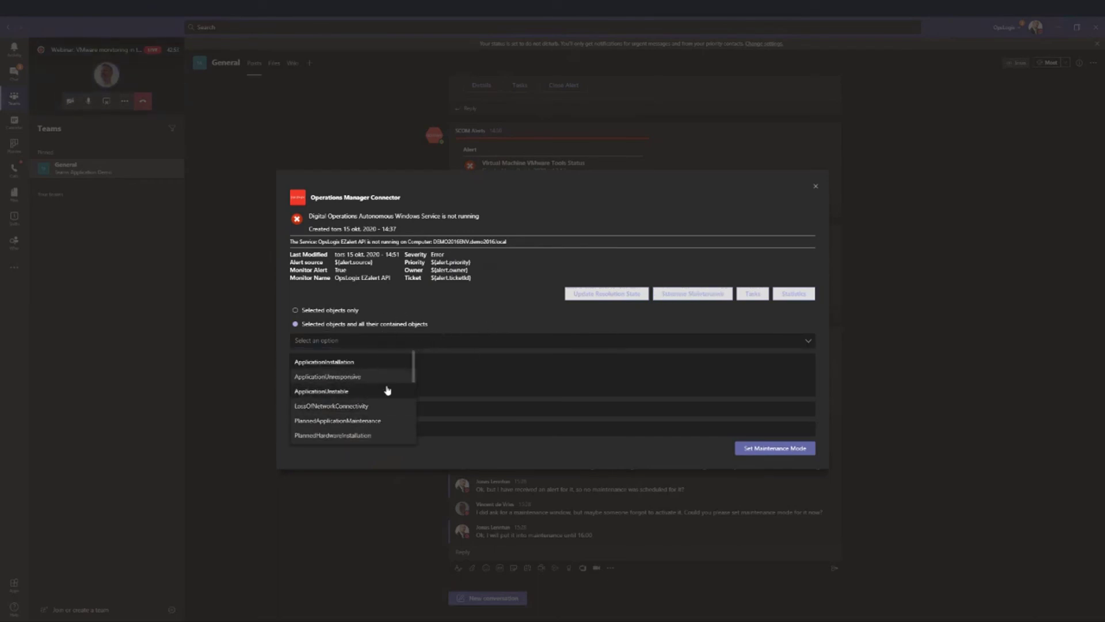
pyautogui.click(345, 421)
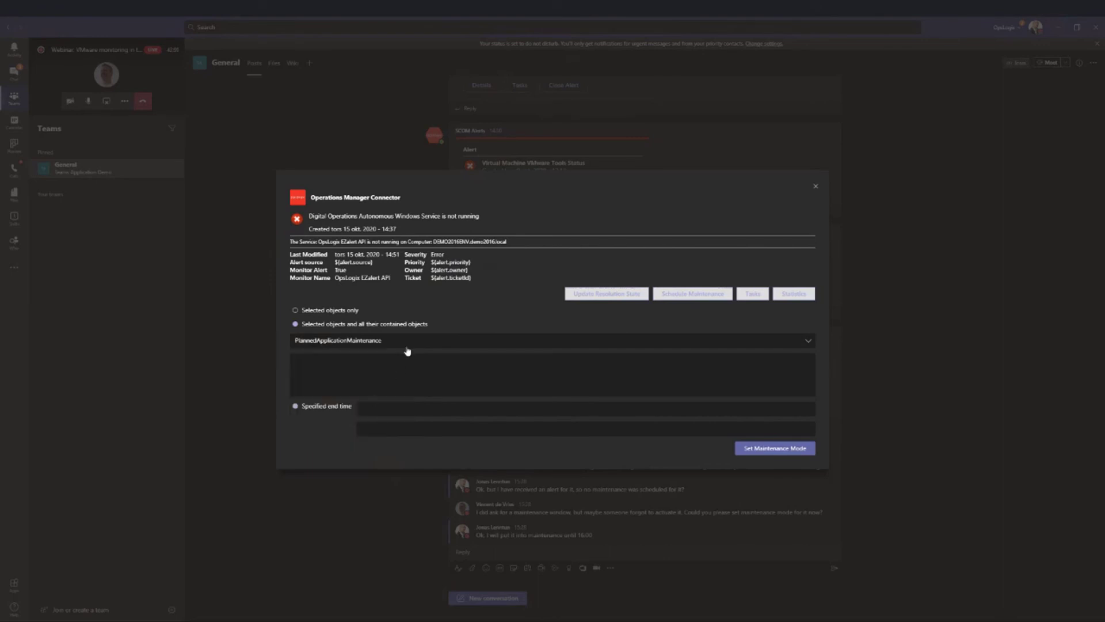
# Set the maintenance end time to 15 Oct 2020 at 16:00 and limit it to the selected objects only.
pyautogui.click(391, 408)
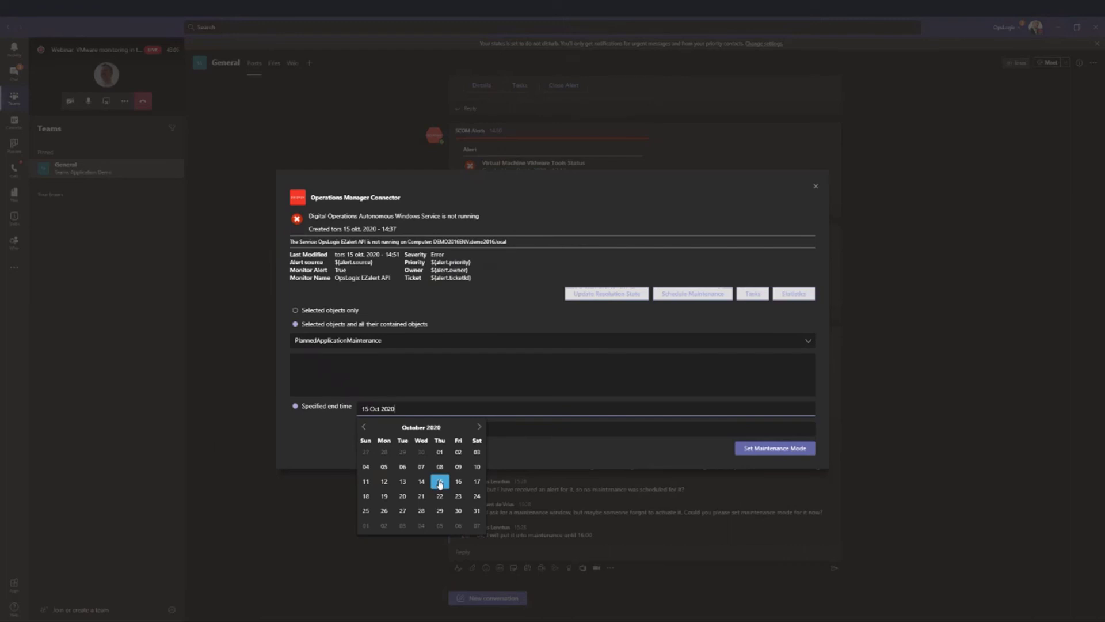
pyautogui.click(440, 482)
pyautogui.click(405, 430)
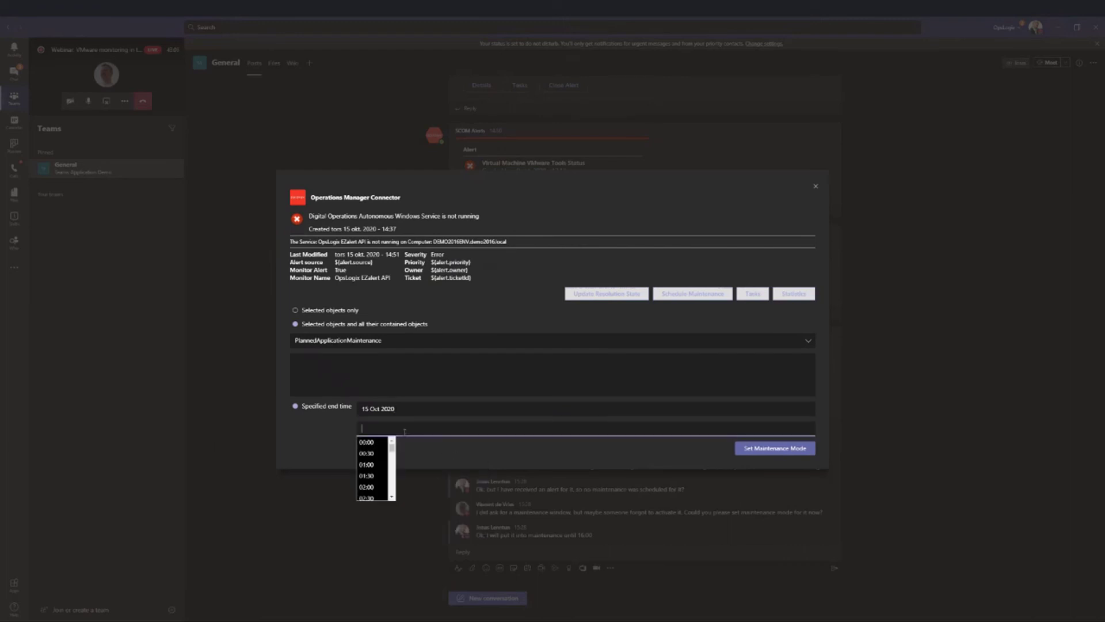
pyautogui.write('16:00')
pyautogui.click(460, 314)
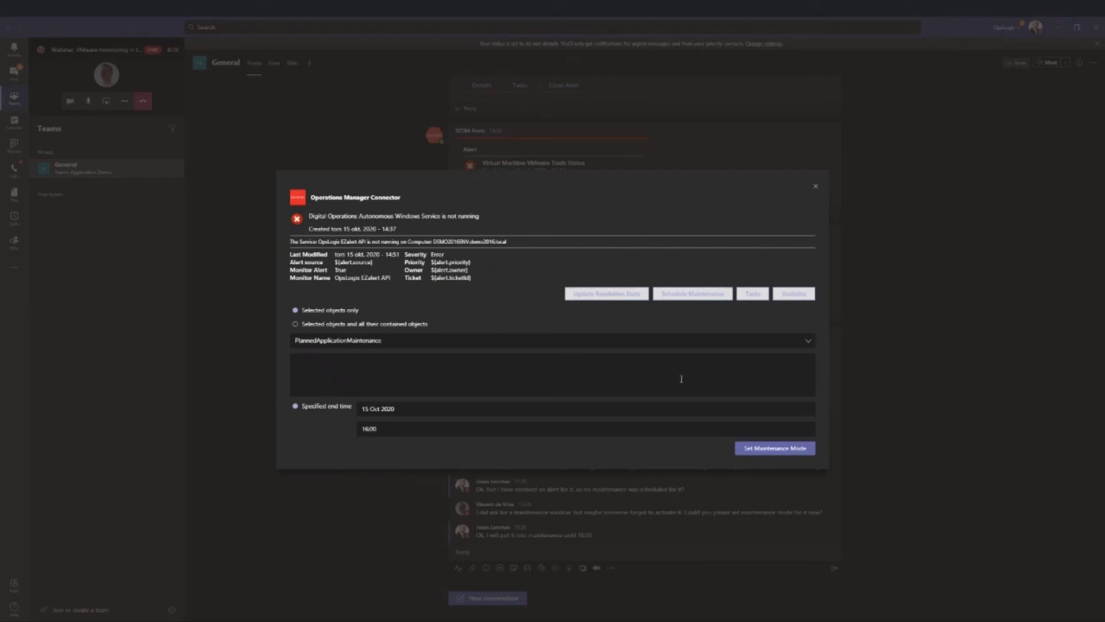
# View the alert's statistics, and reply mentioning the colleague with "FYI, did you notice that the CPU is running high?" and a pasted stacked bar chart.
pyautogui.click(794, 295)
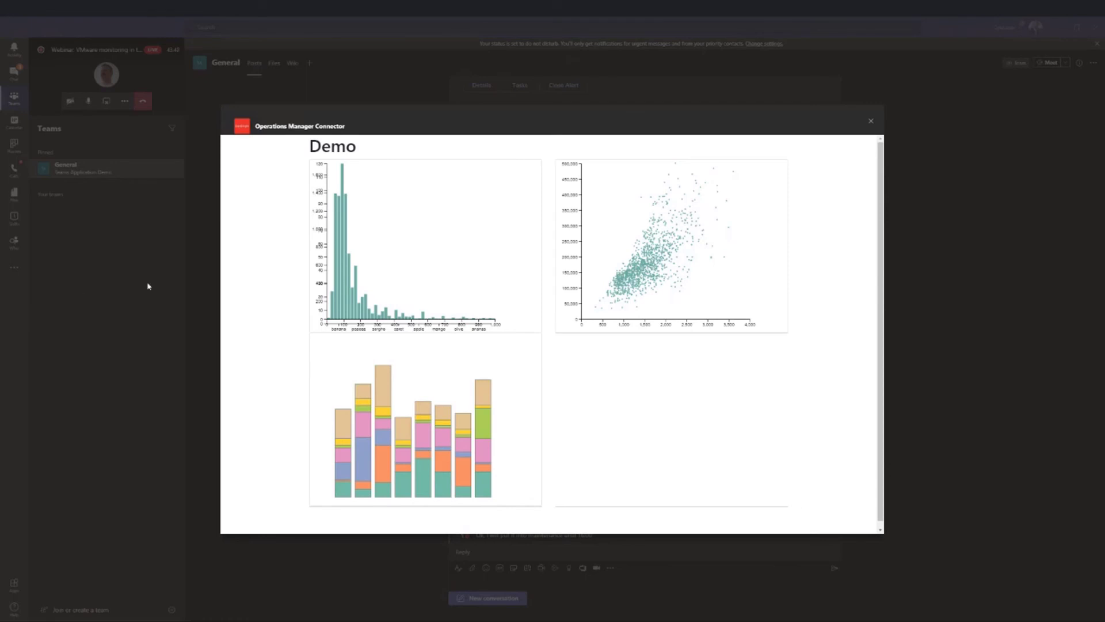
pyautogui.click(871, 123)
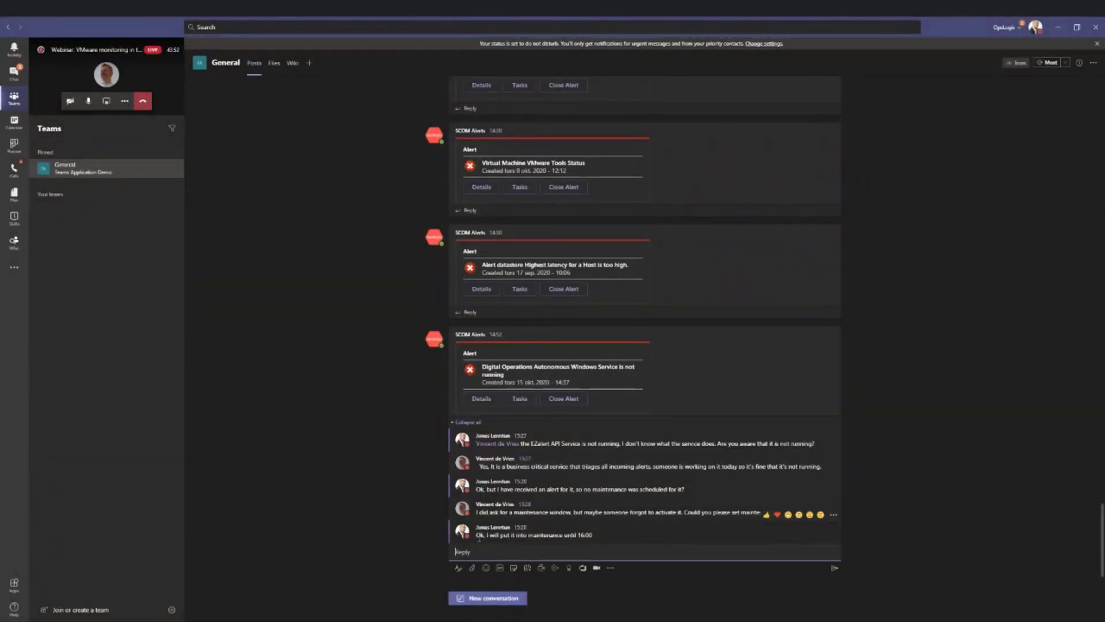
pyautogui.write('@vin')
pyautogui.press('Return')
pyautogui.write('FYI, did you notice that the CPU is running high?')
pyautogui.hotkey('shift', 'Return')
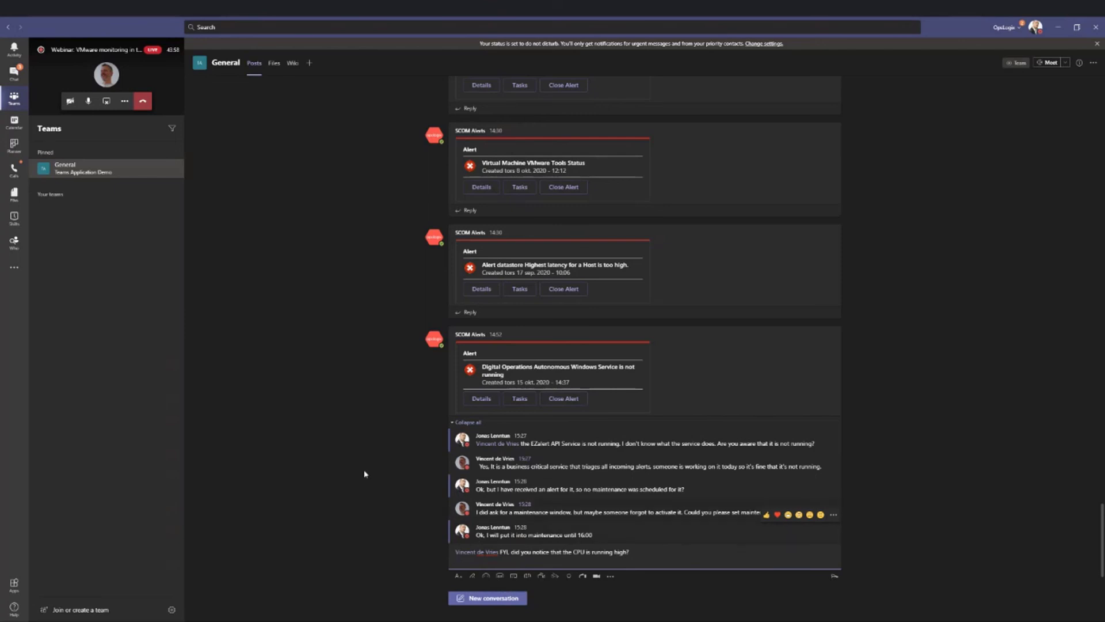
pyautogui.click(509, 563)
pyautogui.hotkey('ctrl', 'v')
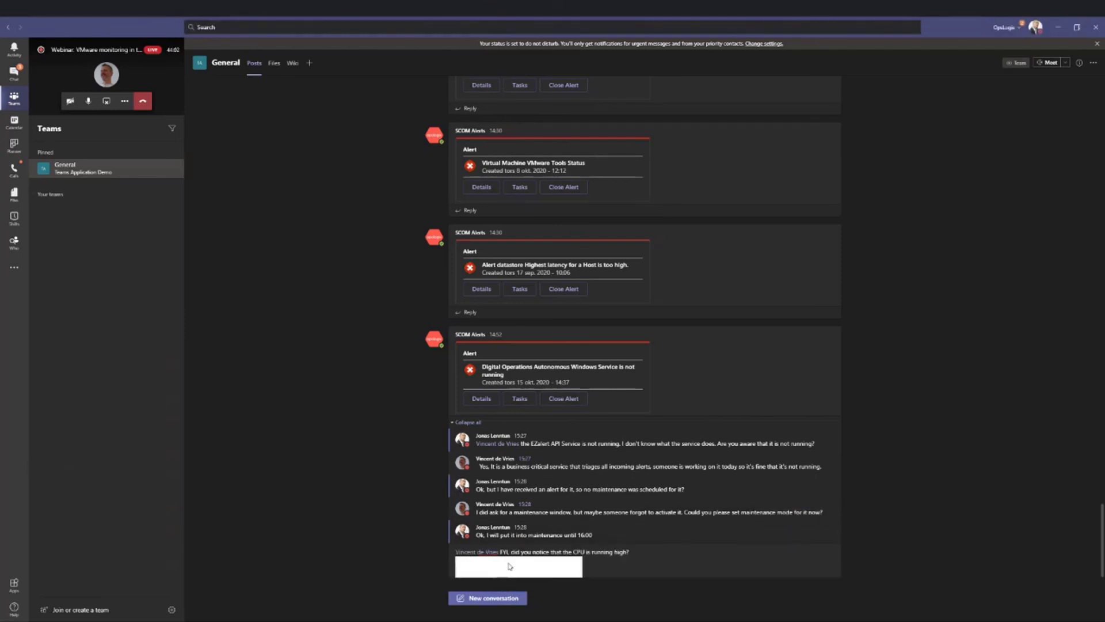
pyautogui.press('Return')
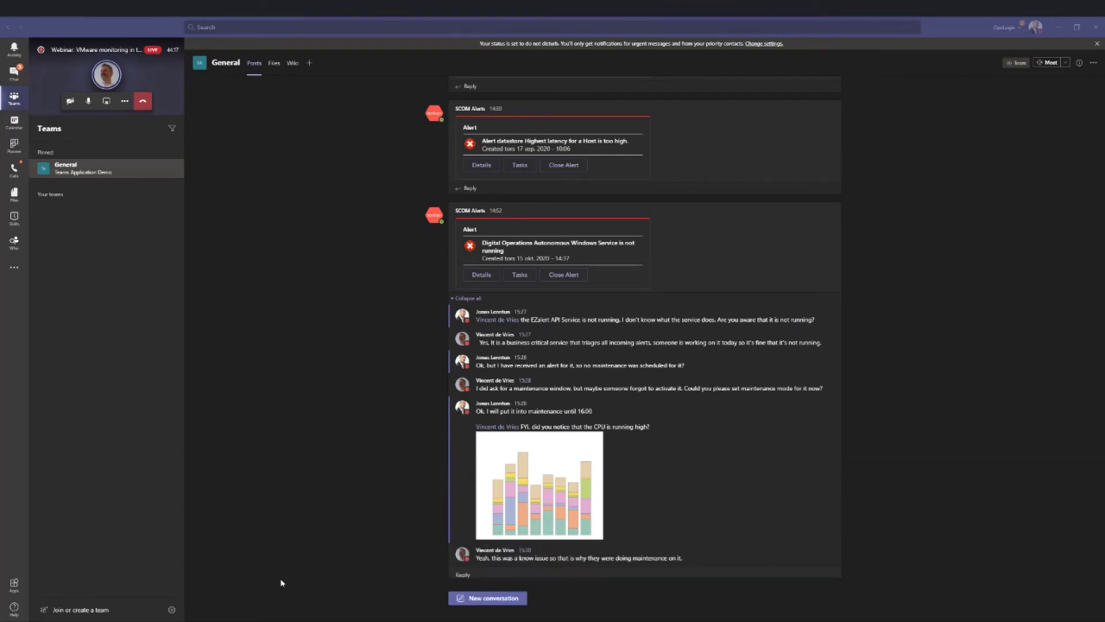
# Answer the colleague's request to close the alert with "Ok, I will reset the monitor just to be sure.".
pyautogui.moveTo(614, 436)
pyautogui.moveTo(498, 556)
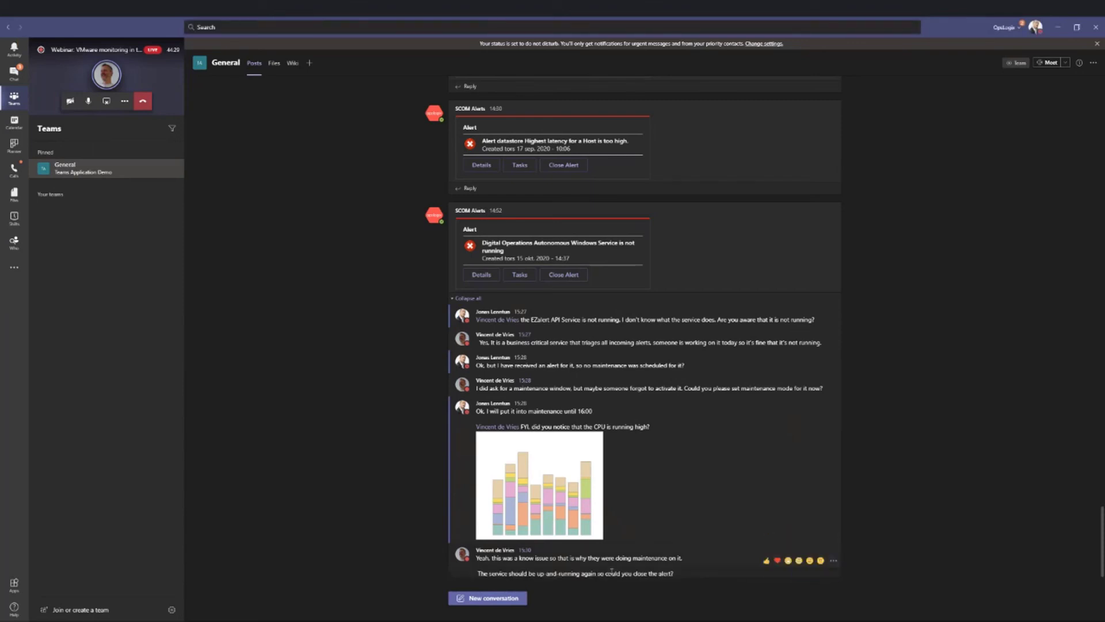
pyautogui.scroll(-1, 710, 529)
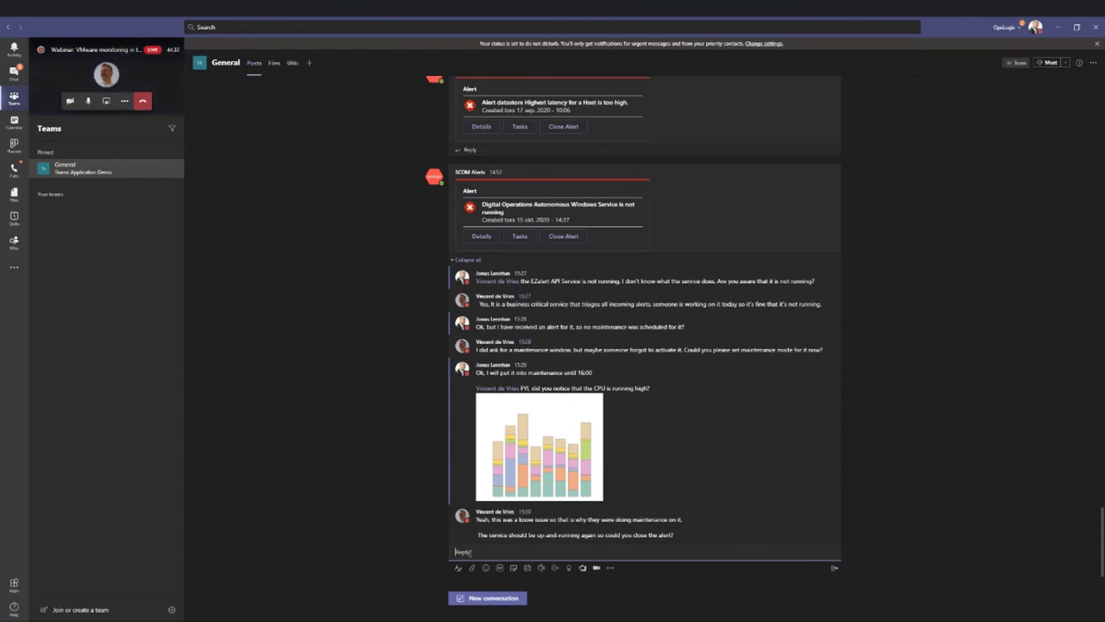
pyautogui.write('Ok, I will reset the monitor just to be sure.')
pyautogui.press('Return')
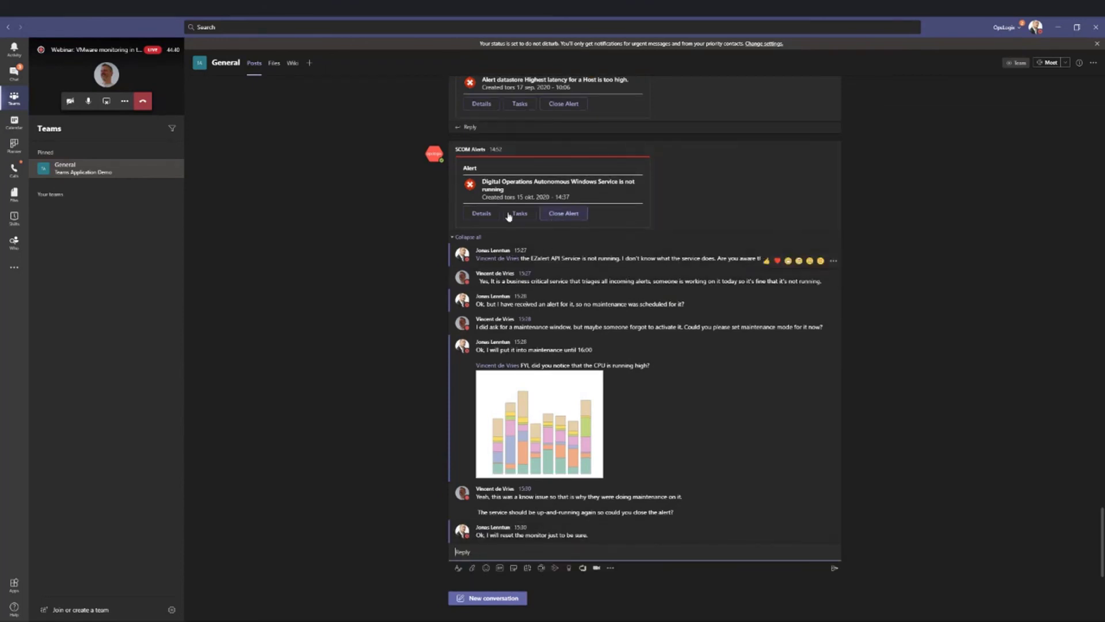
# Execute the Get Monitor State task for the Digital Operations Autonomous Windows Service alert.
pyautogui.click(484, 213)
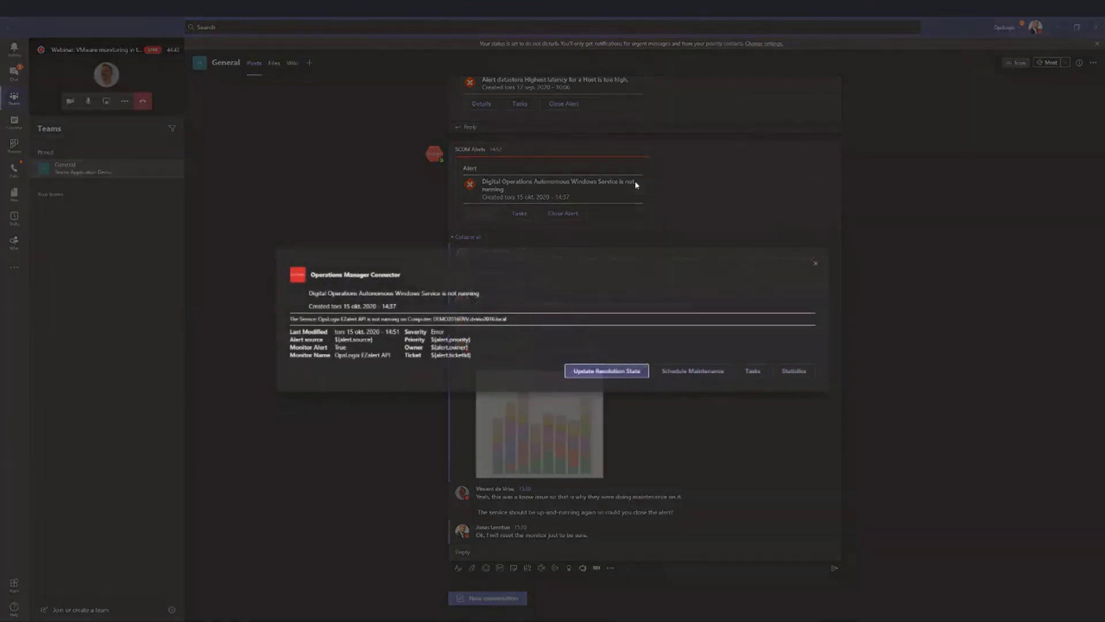
pyautogui.click(815, 263)
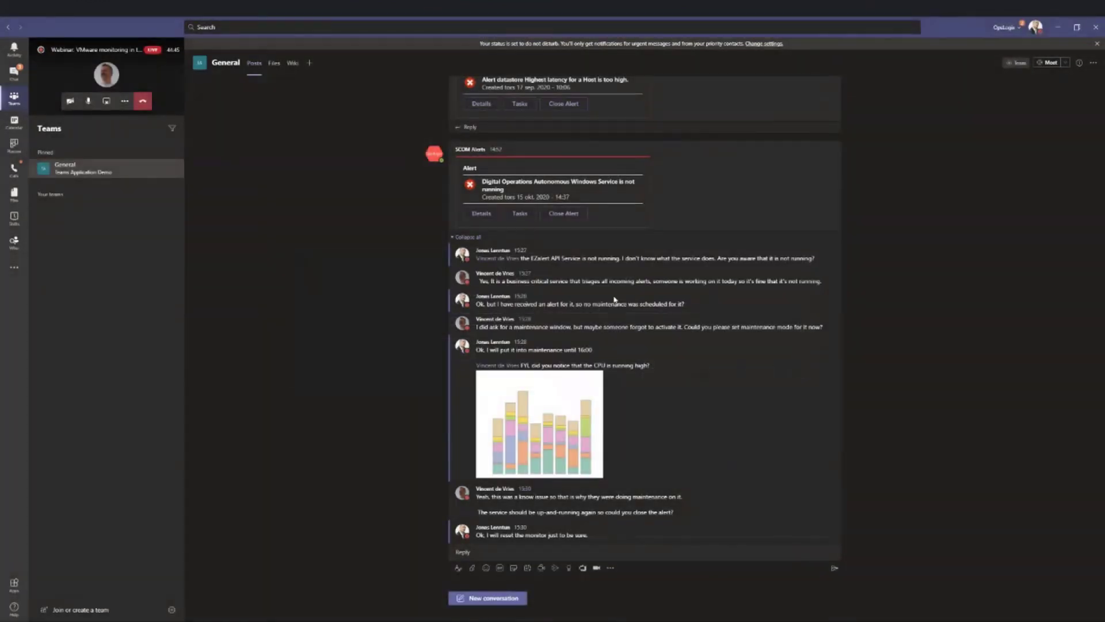
pyautogui.click(519, 215)
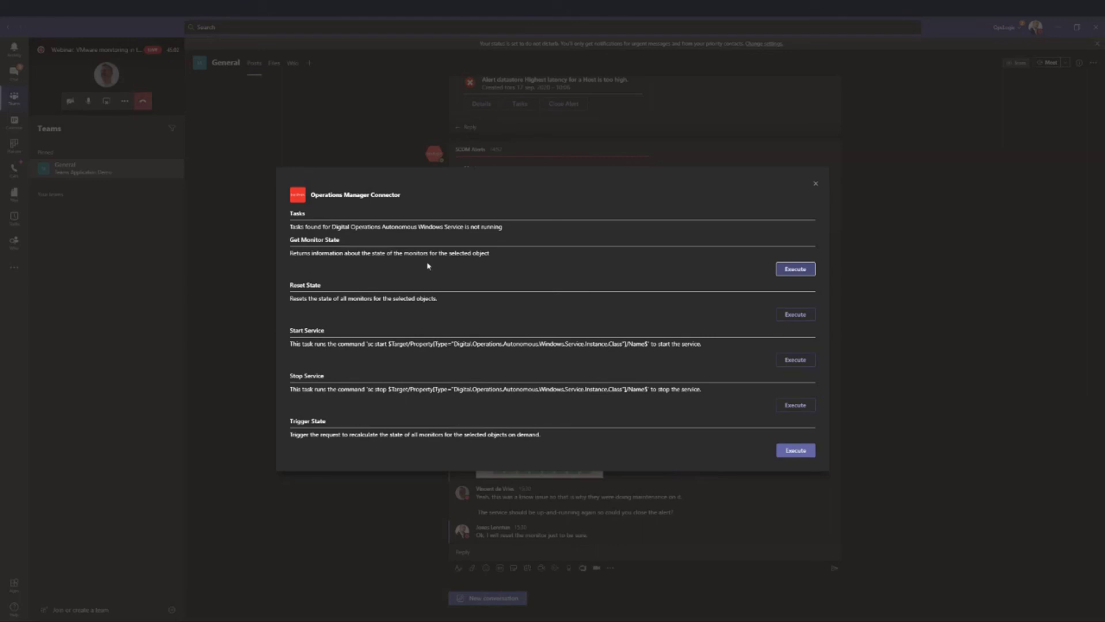
pyautogui.moveTo(291, 240); pyautogui.dragTo(336, 241)
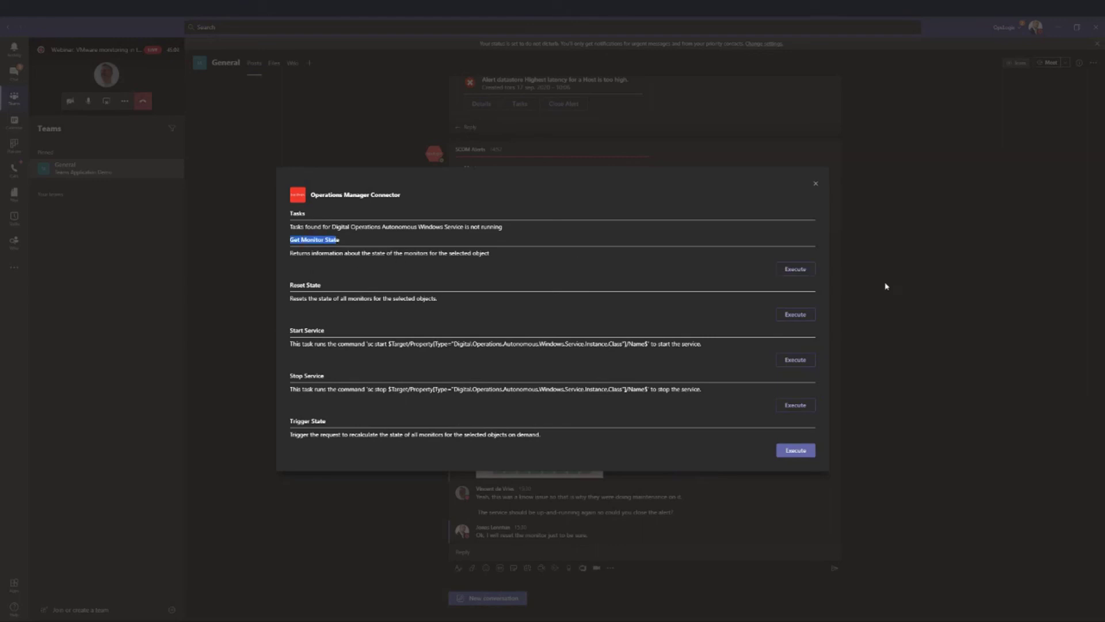
pyautogui.click(798, 271)
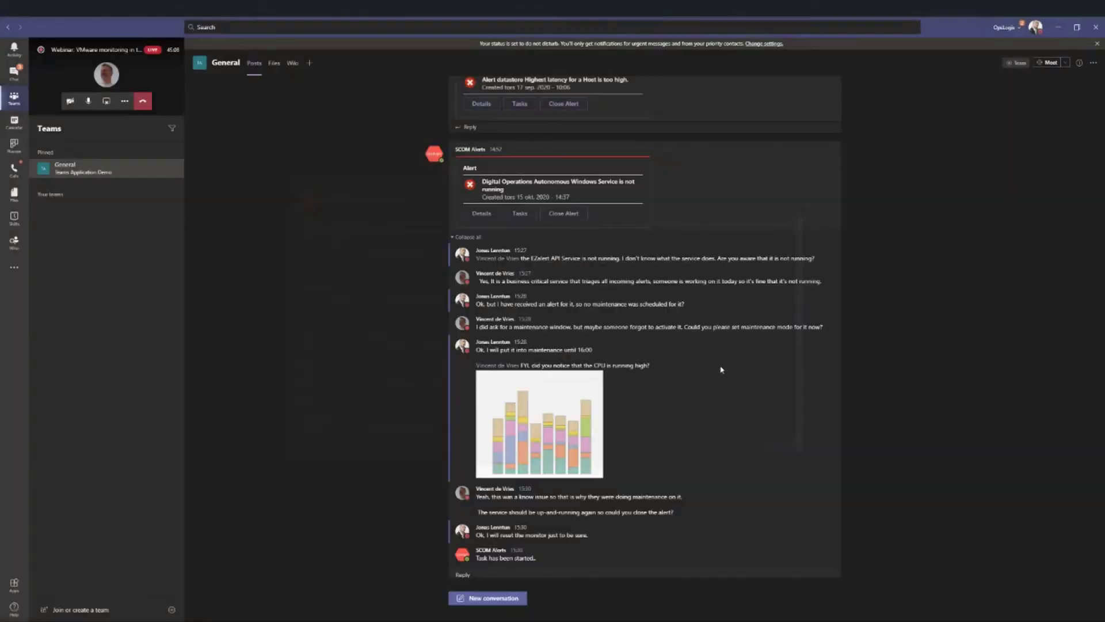
# Examine the Get Monitor State task result posted in the alert thread, and return to the conversation above it.
pyautogui.click(537, 573)
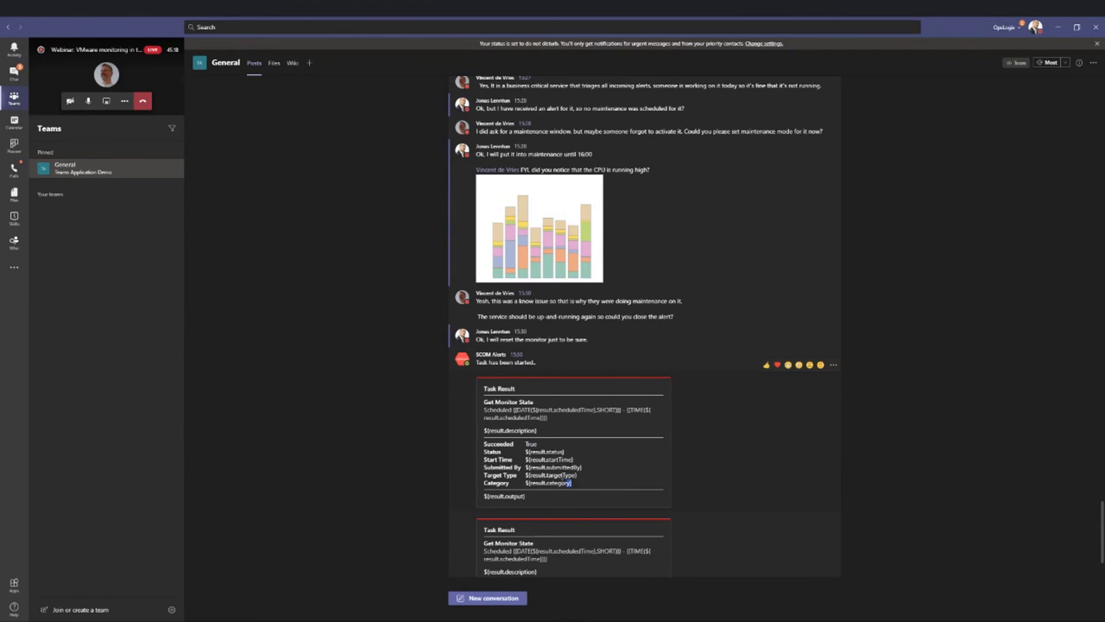
pyautogui.moveTo(570, 485); pyautogui.dragTo(511, 454)
pyautogui.click(499, 452)
pyautogui.scroll(3, 583, 487)
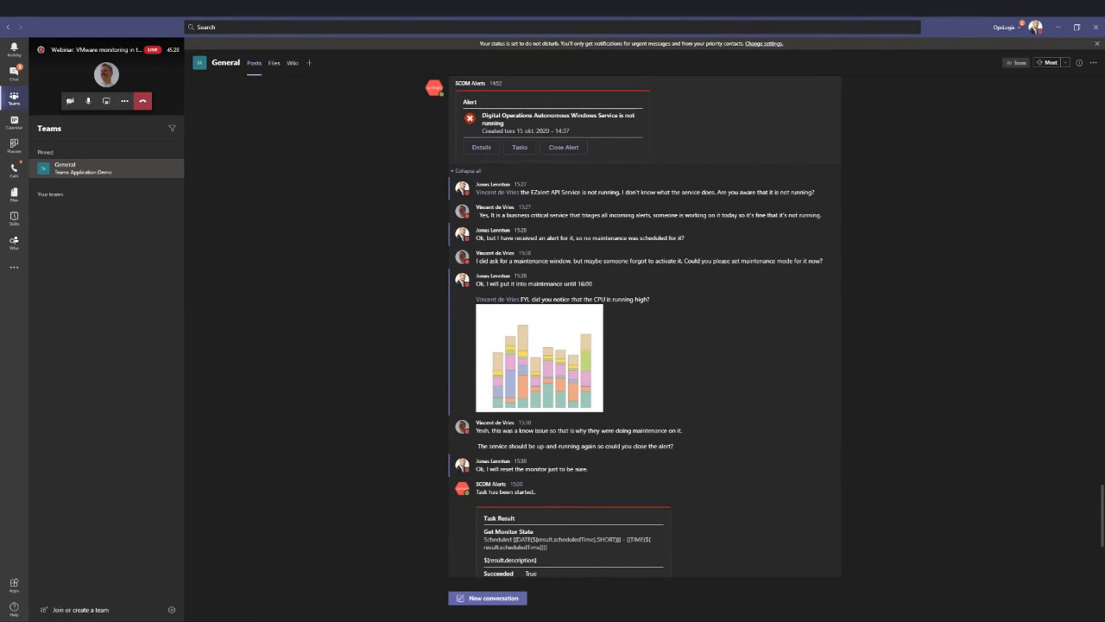
# Switch to the presentation and advance from the Demonstration slide to the Questions slide.
pyautogui.hotkey('alt', 'Tab')
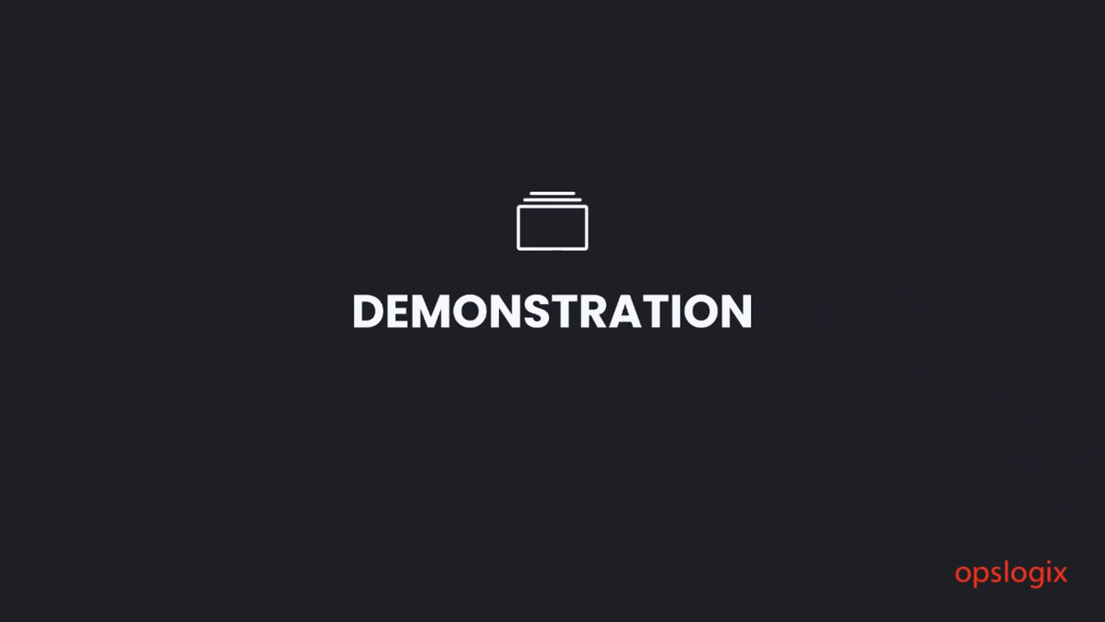
pyautogui.press('Right')
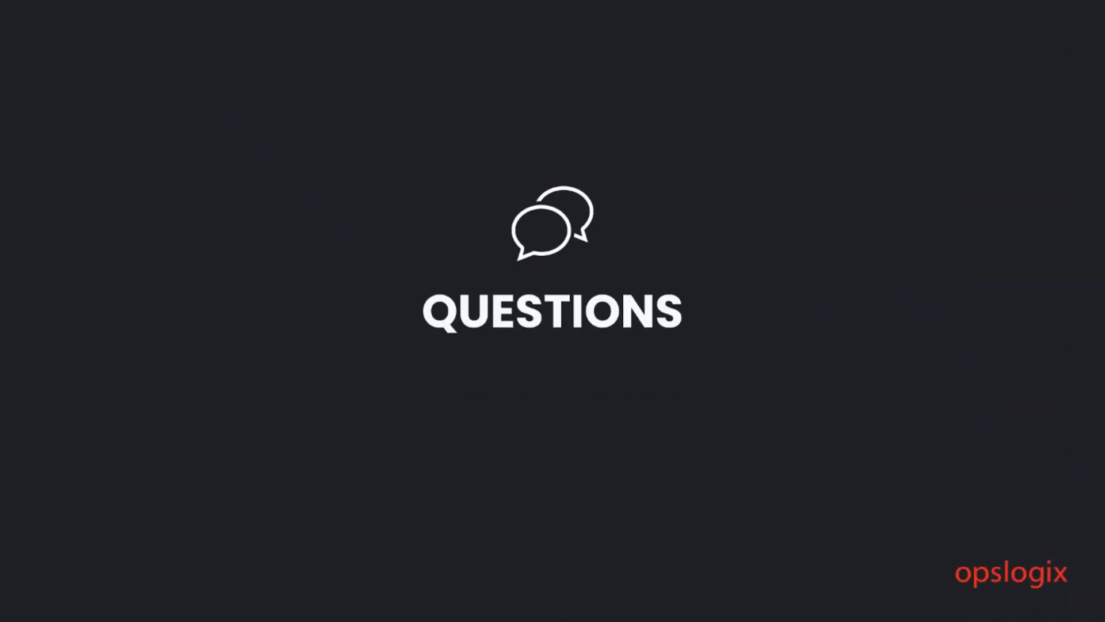